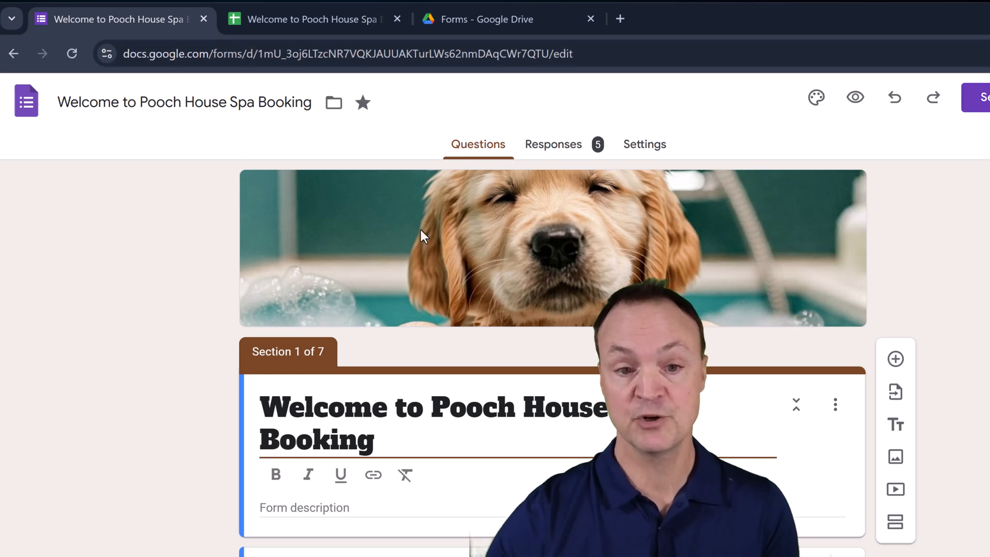
Review the booking form's responses, its linked response spreadsheet and the Forms folder in Drive.
{"action": "left_click", "coordinate": [568, 153]}
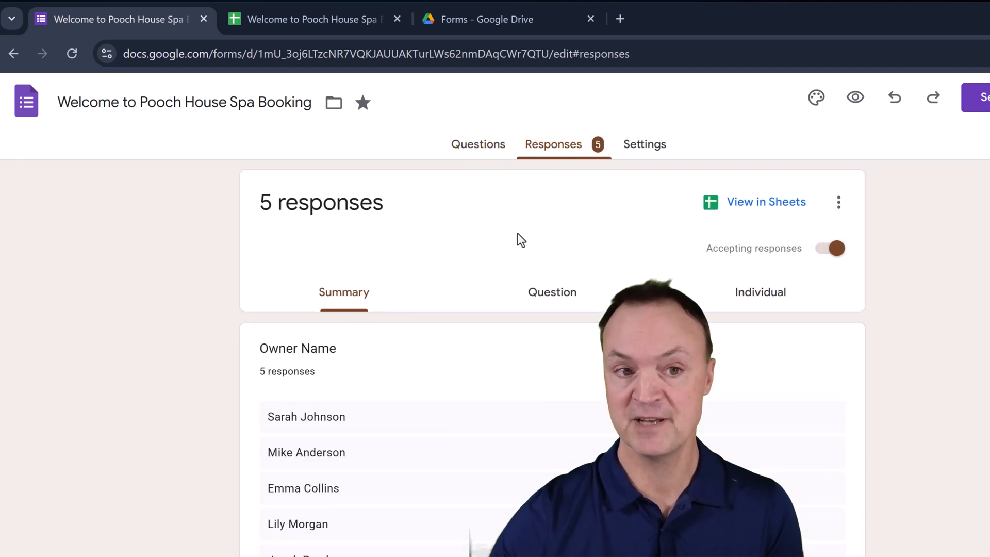
{"action": "left_click", "coordinate": [341, 23]}
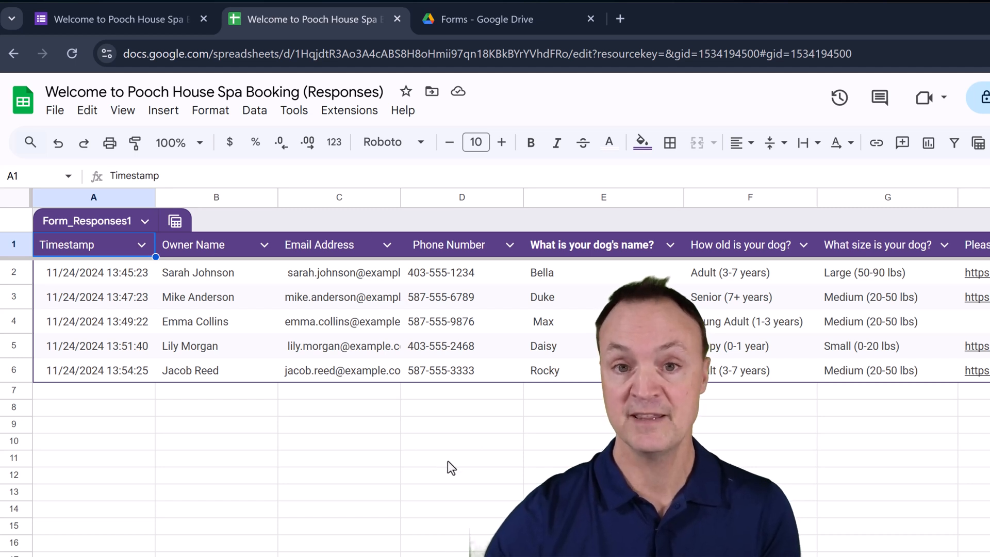
{"action": "left_click", "coordinate": [513, 23]}
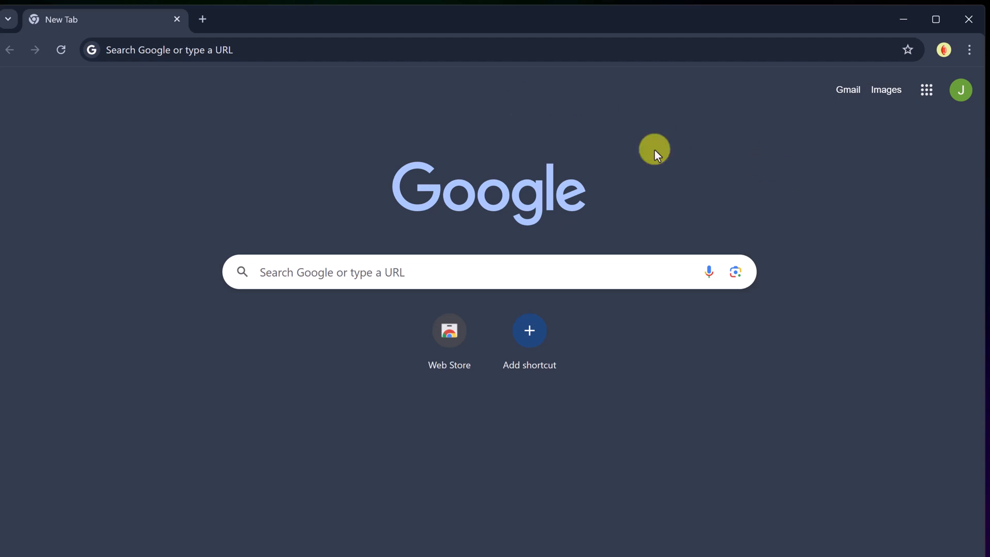
Move the Forms shortcut into the main group of the Google apps launcher, between YouTube and Gemini.
{"action": "left_click", "coordinate": [927, 93]}
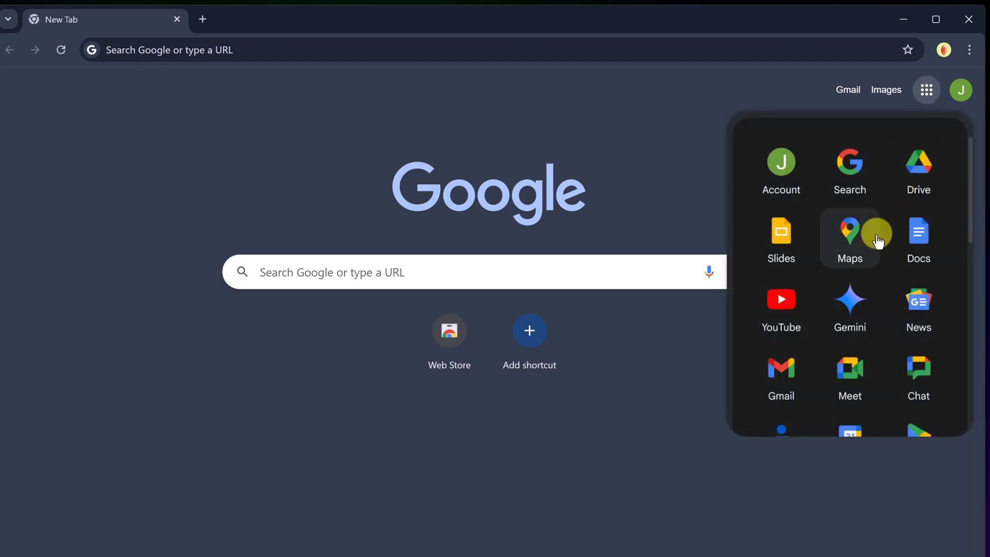
{"action": "scroll", "coordinate": [878, 236], "scroll_direction": "down", "scroll_amount": 4}
{"action": "scroll", "coordinate": [880, 217], "scroll_direction": "down", "scroll_amount": 4}
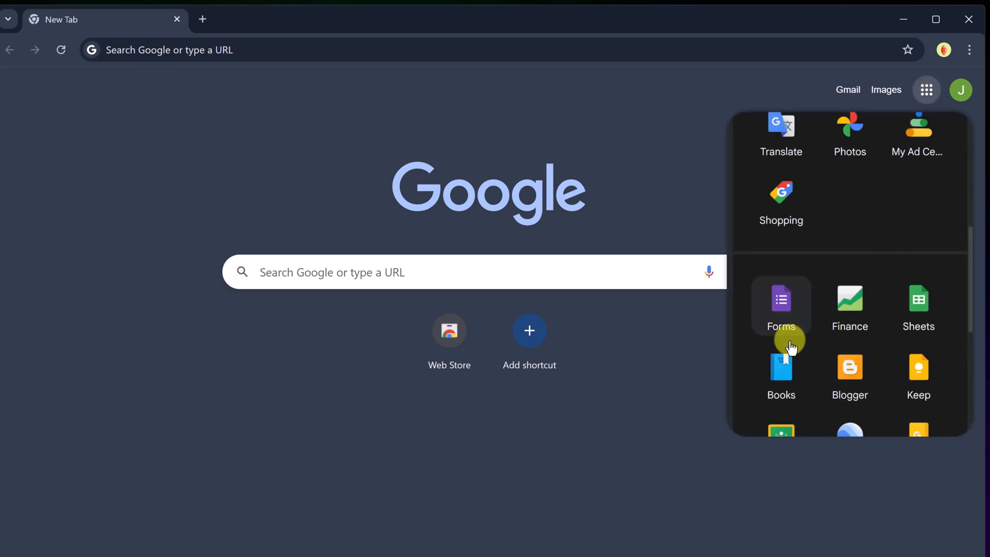
{"action": "left_click_drag", "start_coordinate": [779, 309], "coordinate": [830, 203]}
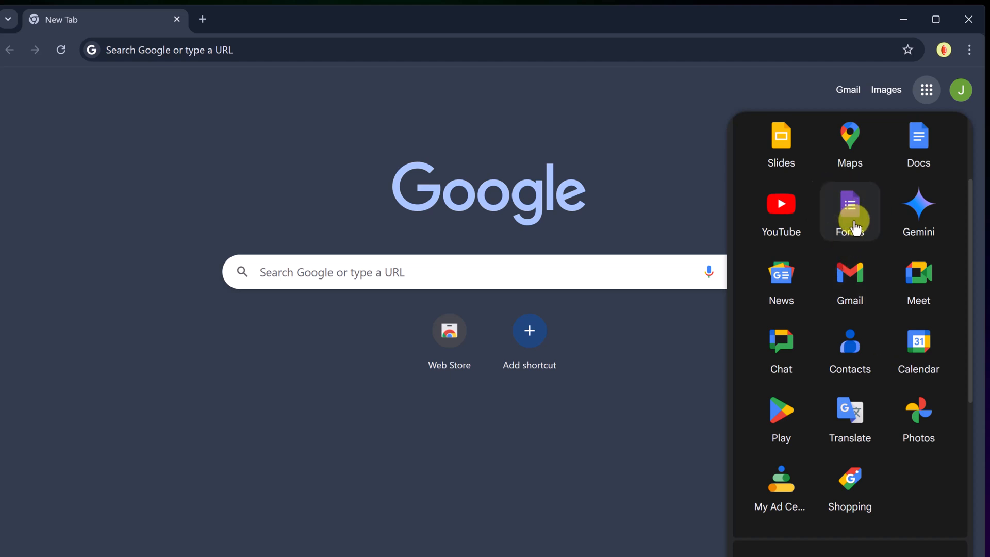
{"action": "scroll", "coordinate": [853, 226], "scroll_direction": "up", "scroll_amount": 2}
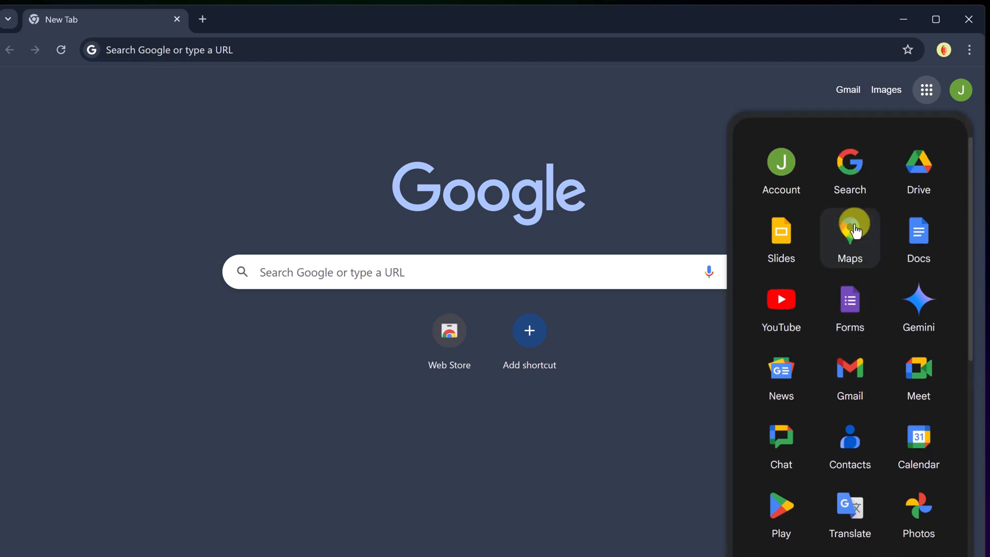
Switch to Google Drive and create a folder named Forms in My Drive.
{"action": "left_click", "coordinate": [923, 183]}
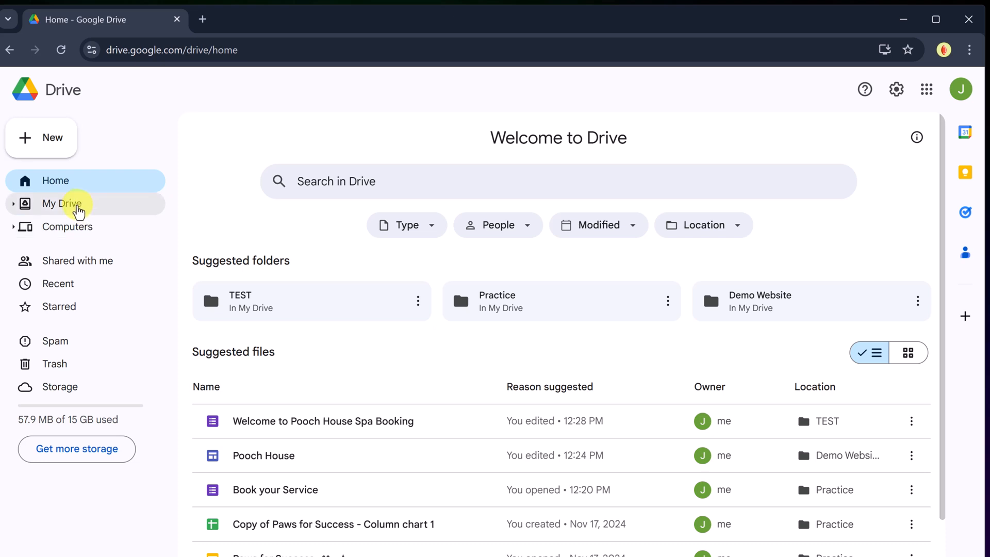
{"action": "left_click", "coordinate": [78, 207]}
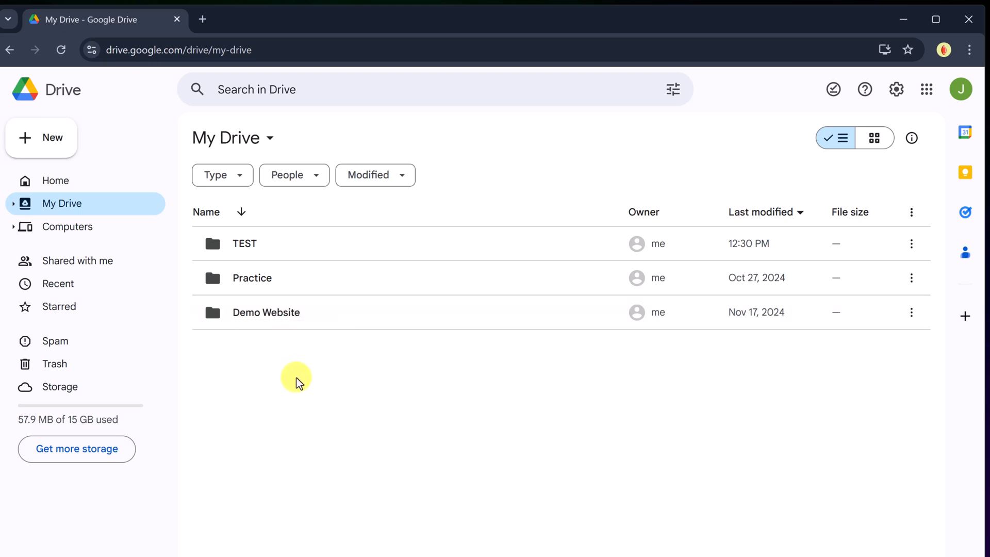
{"action": "right_click", "coordinate": [274, 366]}
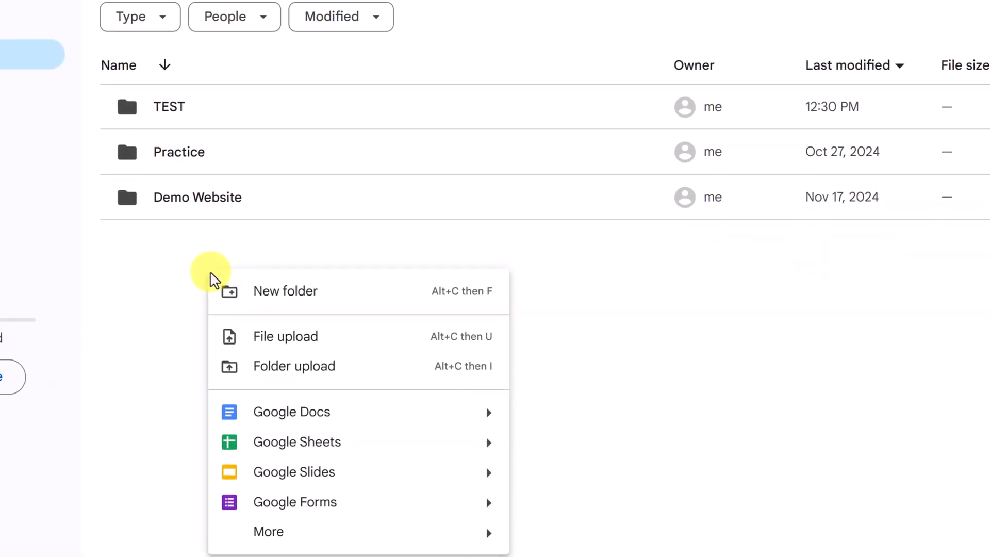
{"action": "left_click", "coordinate": [246, 284]}
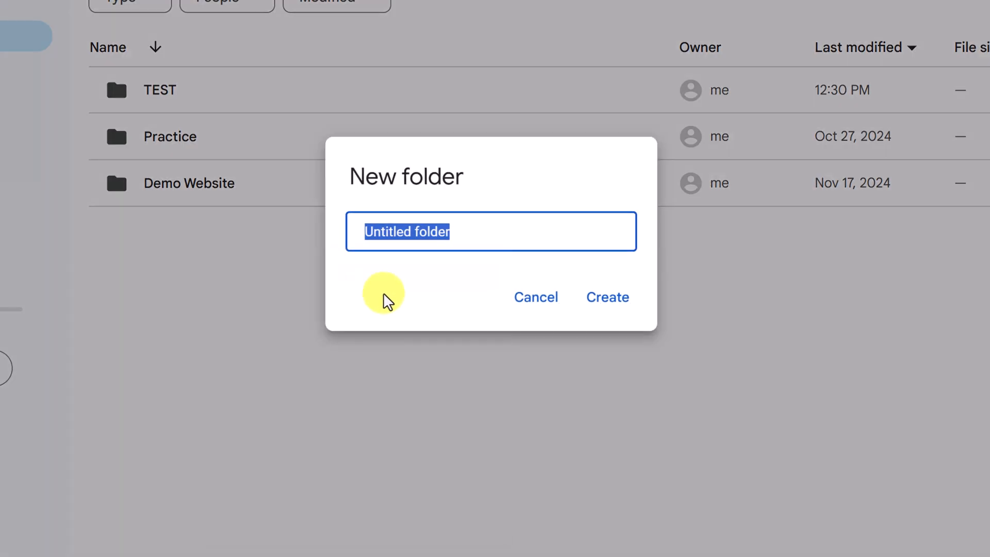
{"action": "type", "text": "Forms"}
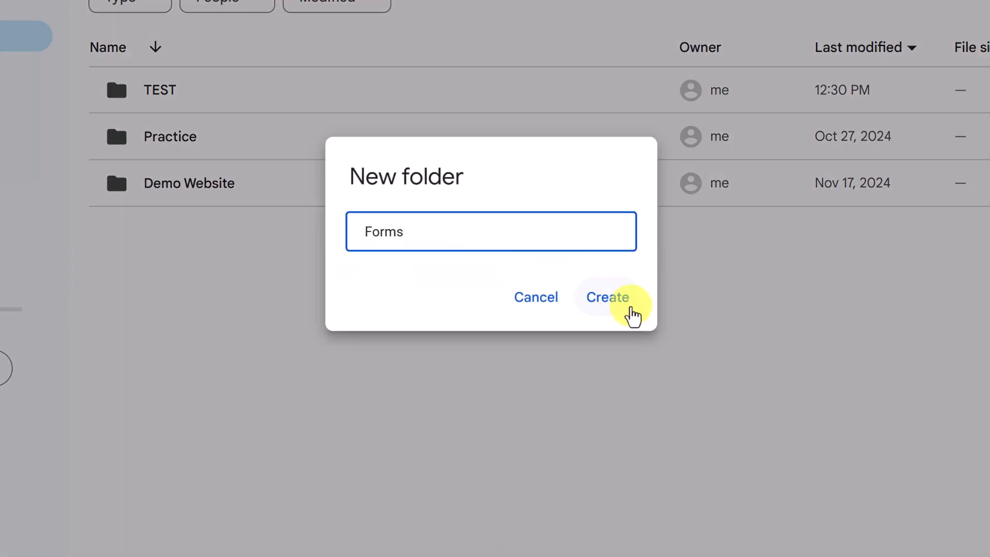
{"action": "left_click", "coordinate": [631, 309]}
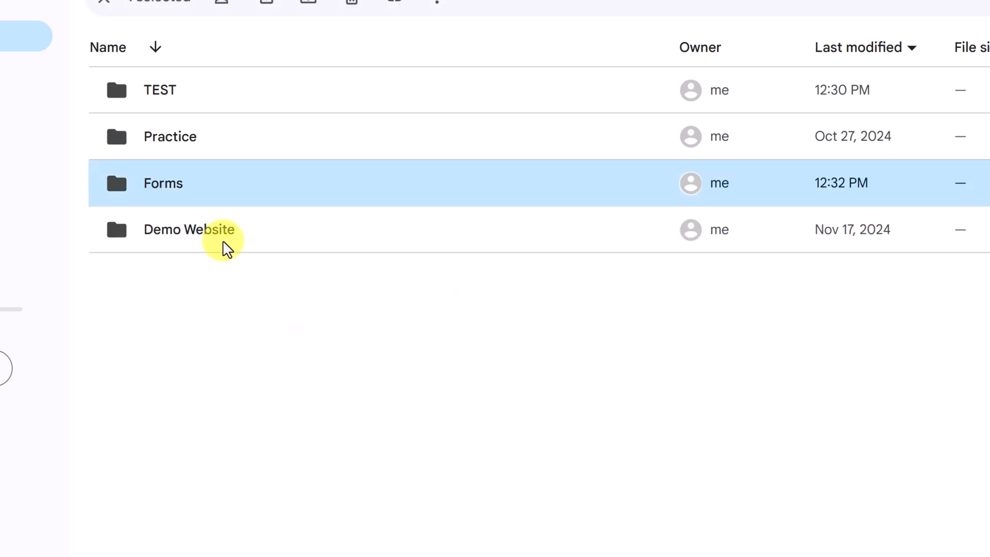
Create a blank Google Form inside the Forms folder.
{"action": "double_click", "coordinate": [174, 184]}
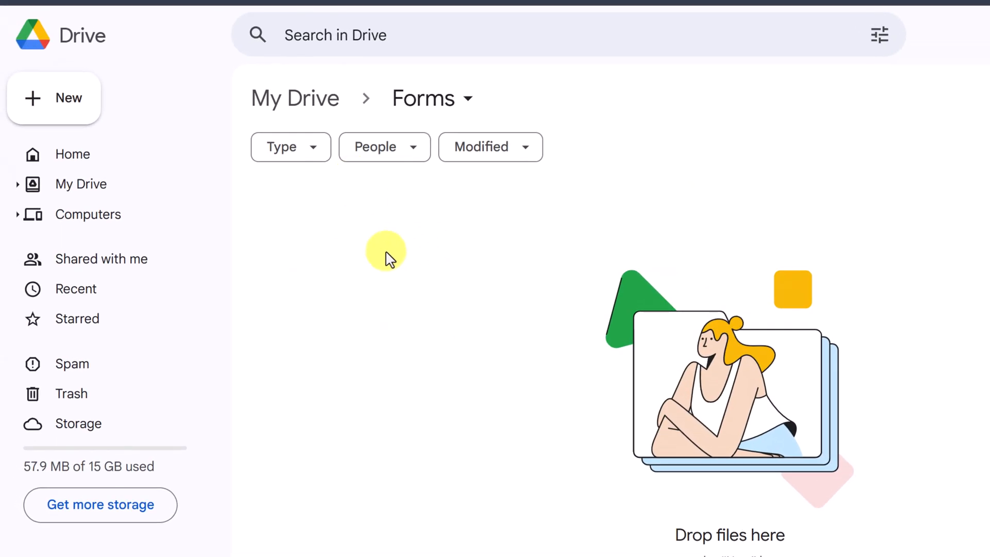
{"action": "right_click", "coordinate": [352, 240]}
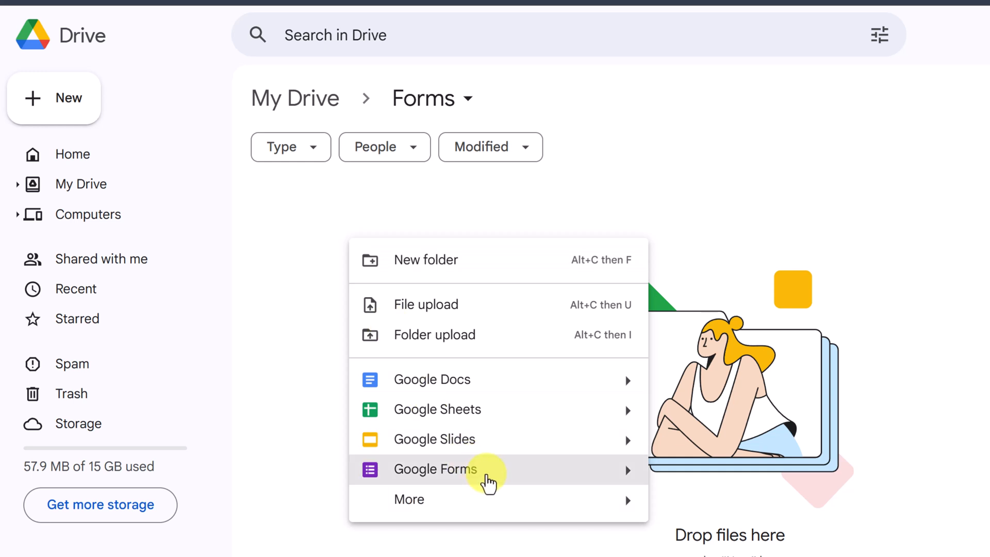
{"action": "left_click", "coordinate": [634, 477]}
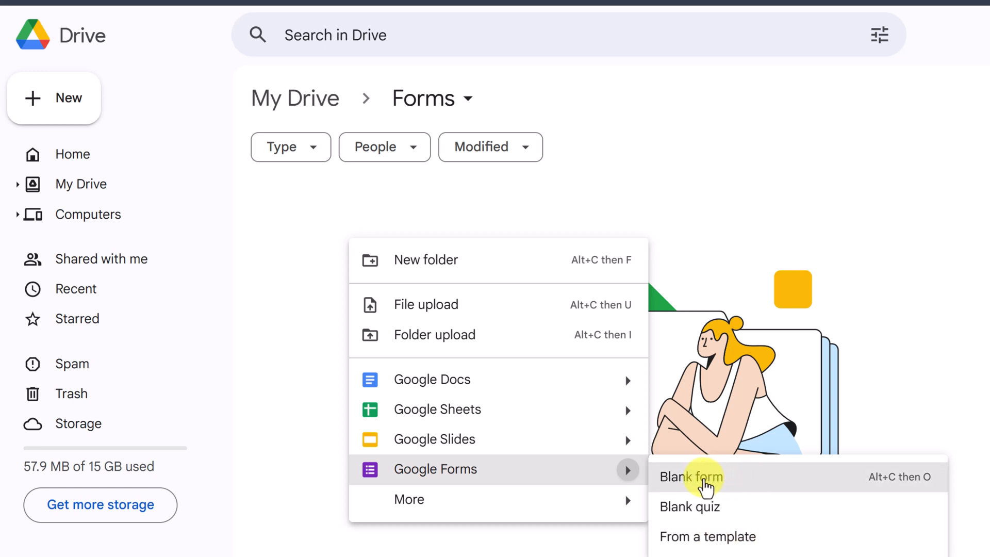
{"action": "left_click", "coordinate": [704, 480]}
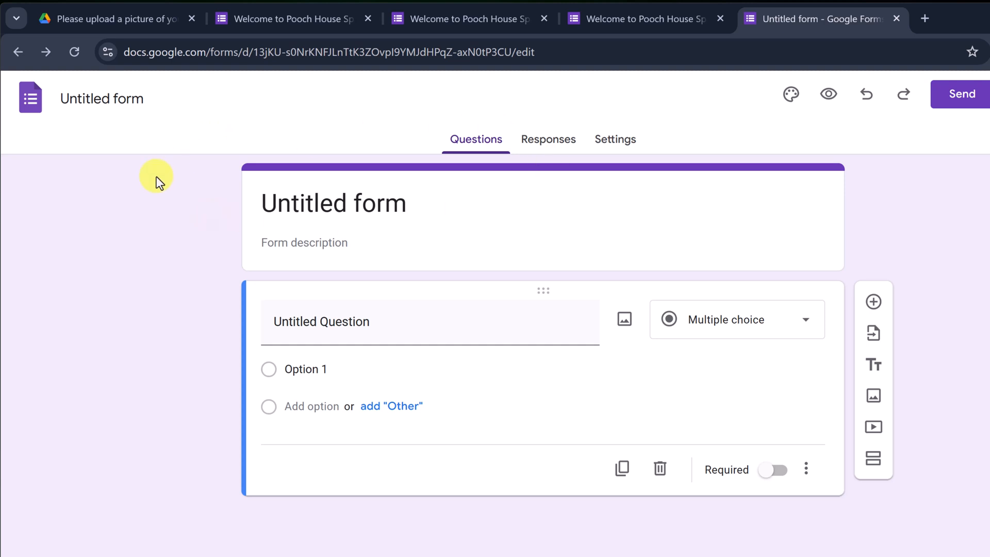
View the Google Forms home page and its main menu, and return to the untitled form.
{"action": "left_click", "coordinate": [26, 108]}
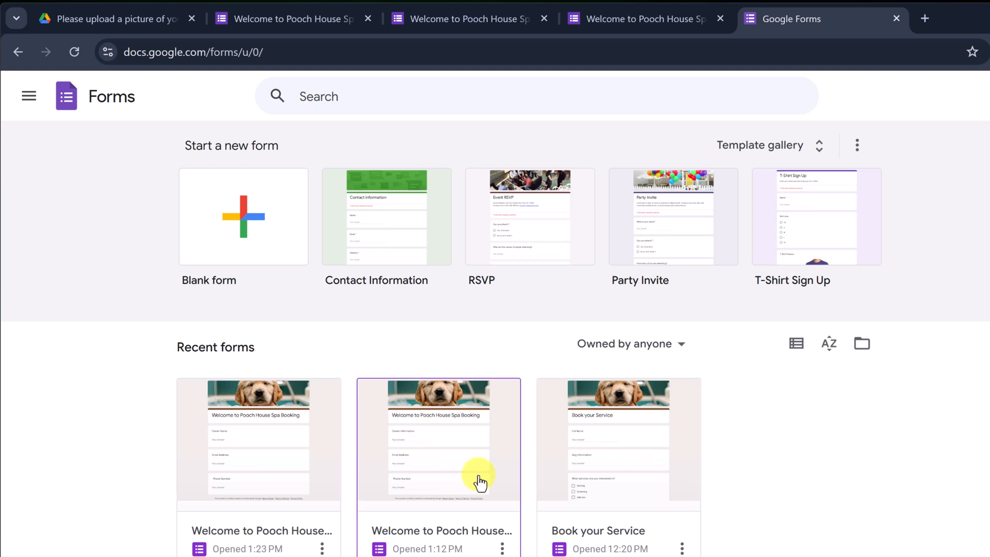
{"action": "left_click", "coordinate": [30, 103]}
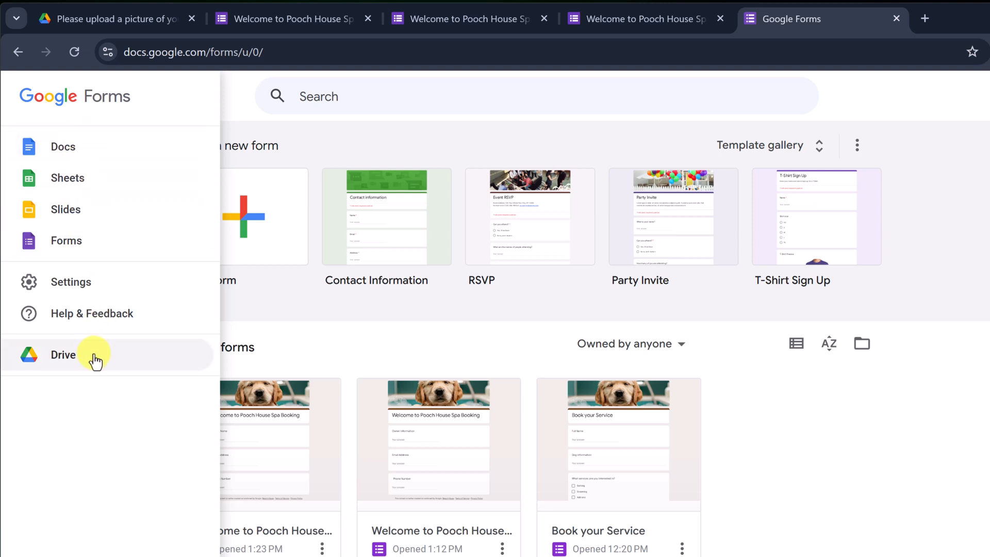
{"action": "left_click", "coordinate": [427, 359]}
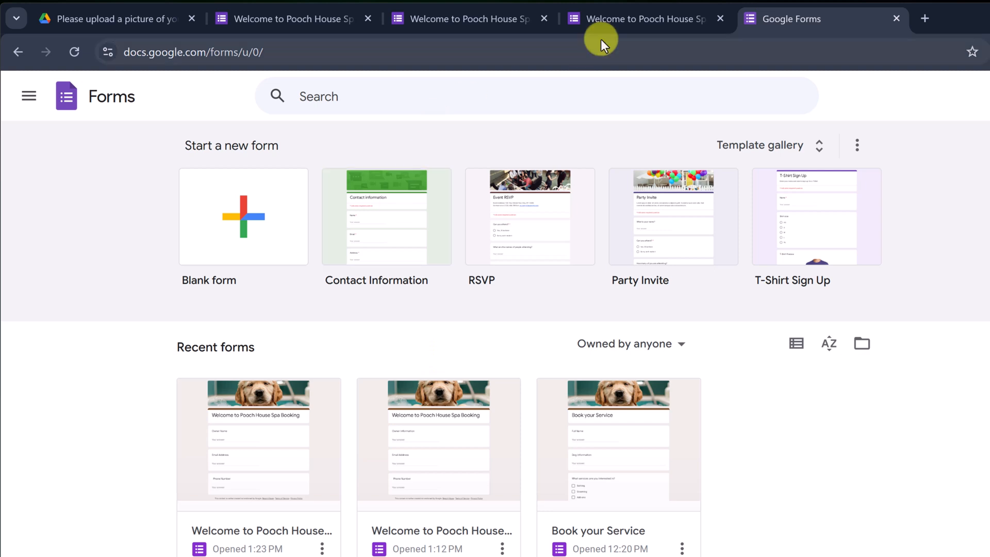
{"action": "left_click", "coordinate": [16, 53]}
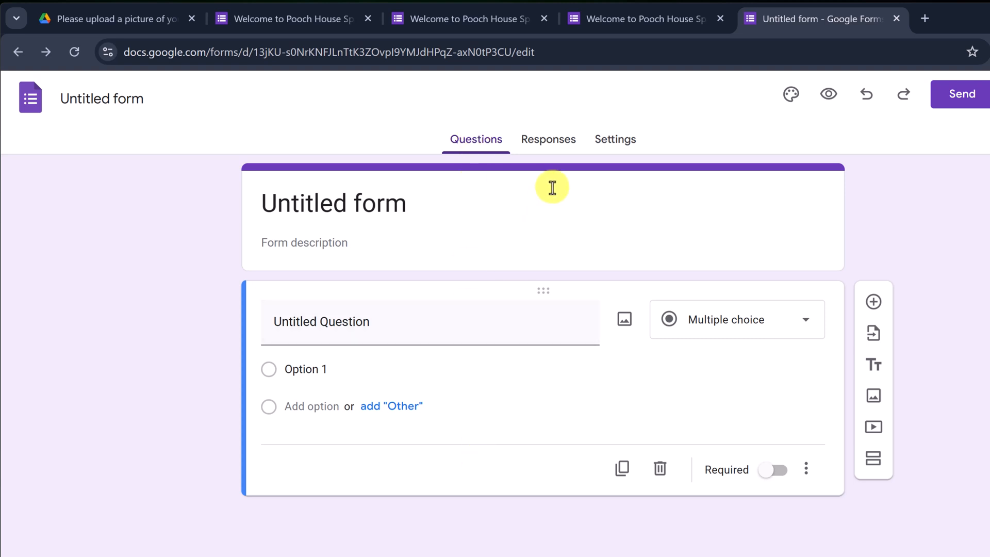
Look over the untitled form's settings and responses pages, and return to its questions.
{"action": "left_click", "coordinate": [616, 142]}
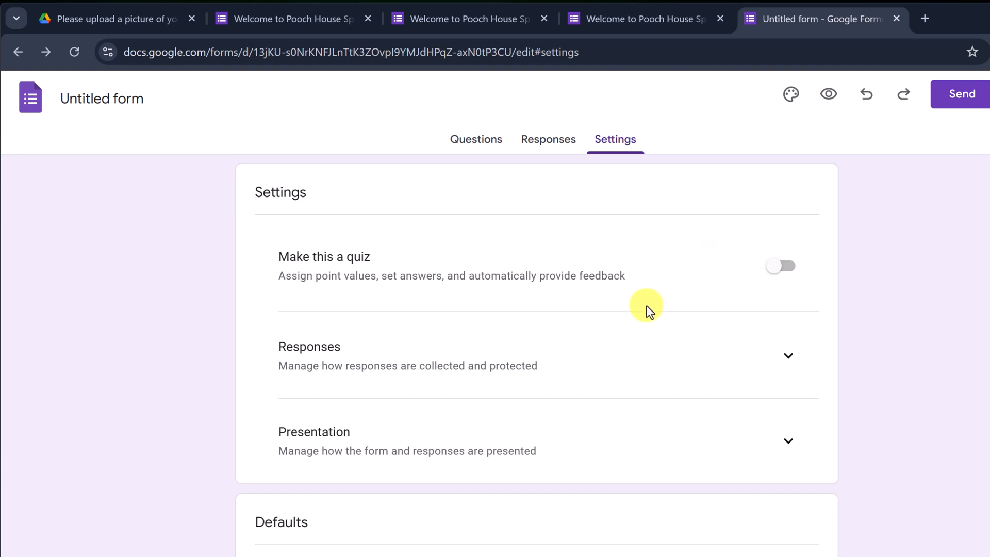
{"action": "scroll", "coordinate": [471, 343], "scroll_direction": "down", "scroll_amount": 2}
{"action": "scroll", "coordinate": [471, 342], "scroll_direction": "up", "scroll_amount": 2}
{"action": "scroll", "coordinate": [497, 398], "scroll_direction": "down", "scroll_amount": 2}
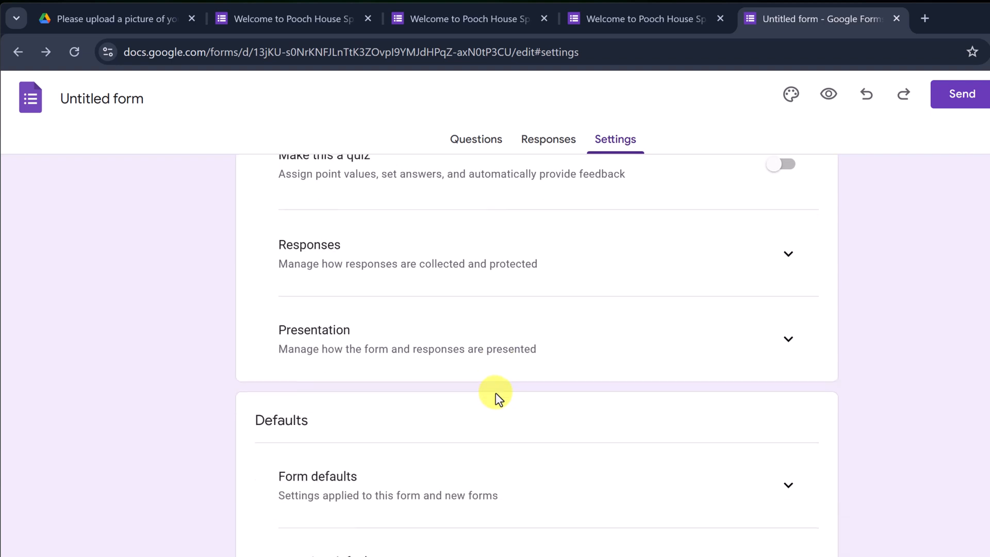
{"action": "scroll", "coordinate": [497, 397], "scroll_direction": "up", "scroll_amount": 2}
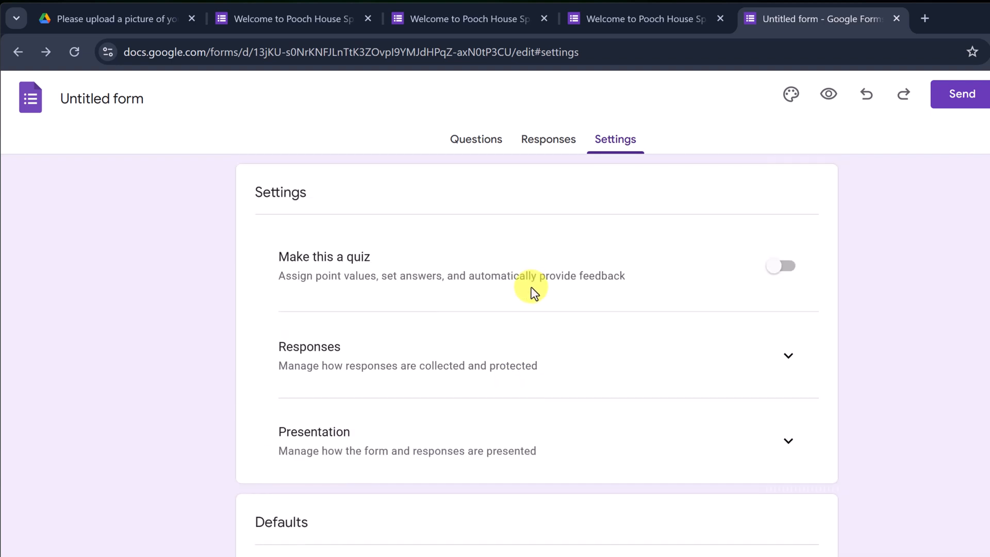
{"action": "left_click", "coordinate": [553, 147]}
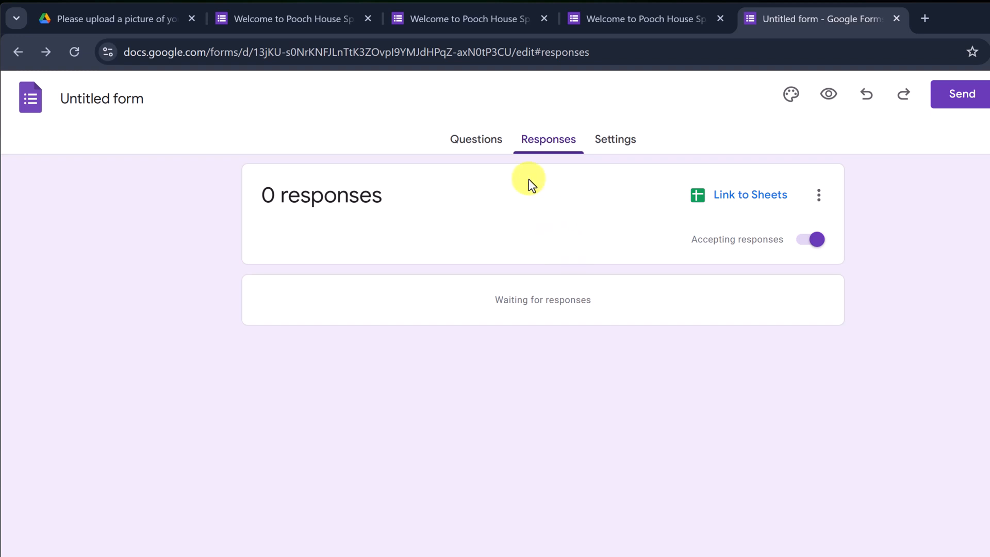
{"action": "left_click", "coordinate": [485, 153]}
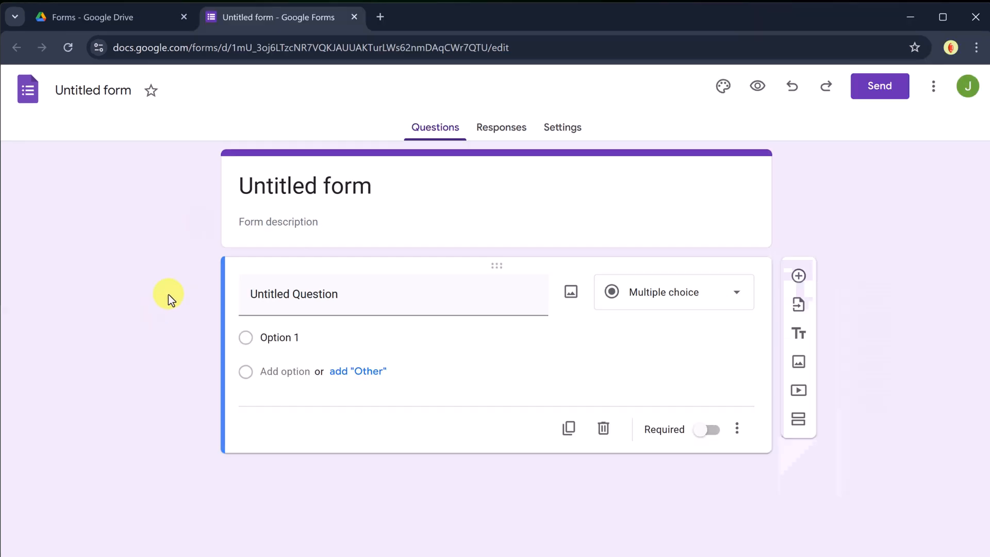
Title the form "Welcome to Pooch House Spa Booking" and apply the same name to the form file.
{"action": "left_click", "coordinate": [263, 194]}
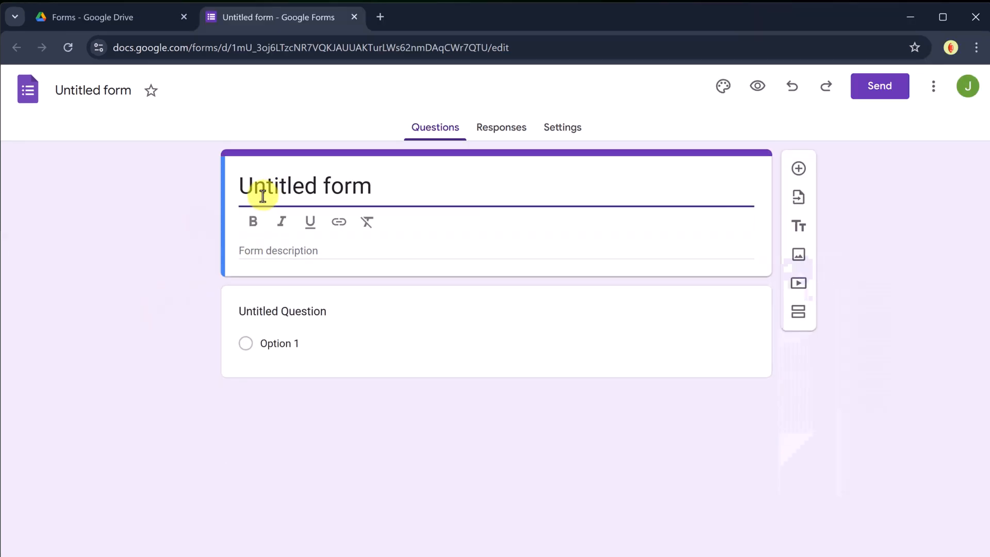
{"action": "triple_click", "coordinate": [260, 193]}
{"action": "type", "text": "Welcome to Pooch House Spa Booking"}
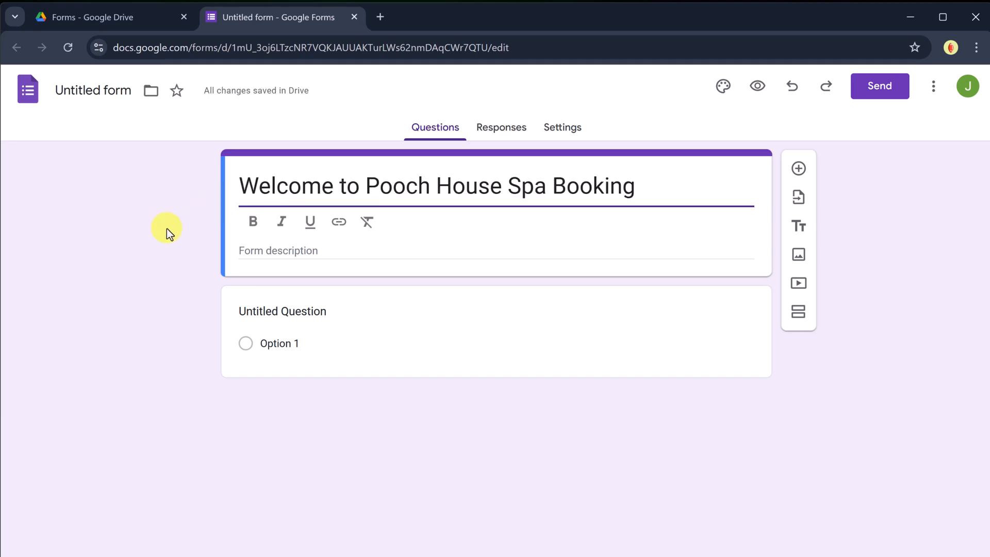
{"action": "left_click", "coordinate": [180, 230]}
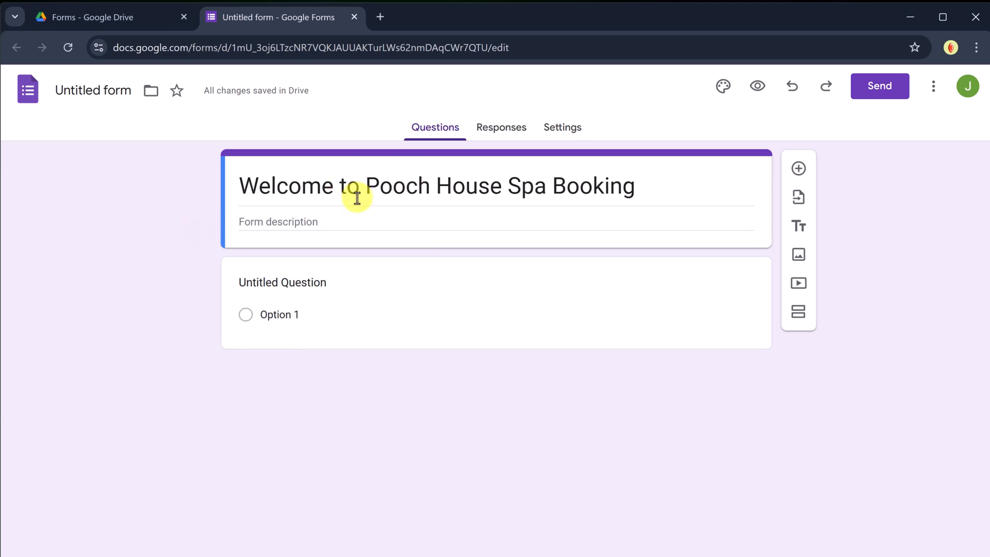
{"action": "left_click", "coordinate": [96, 91]}
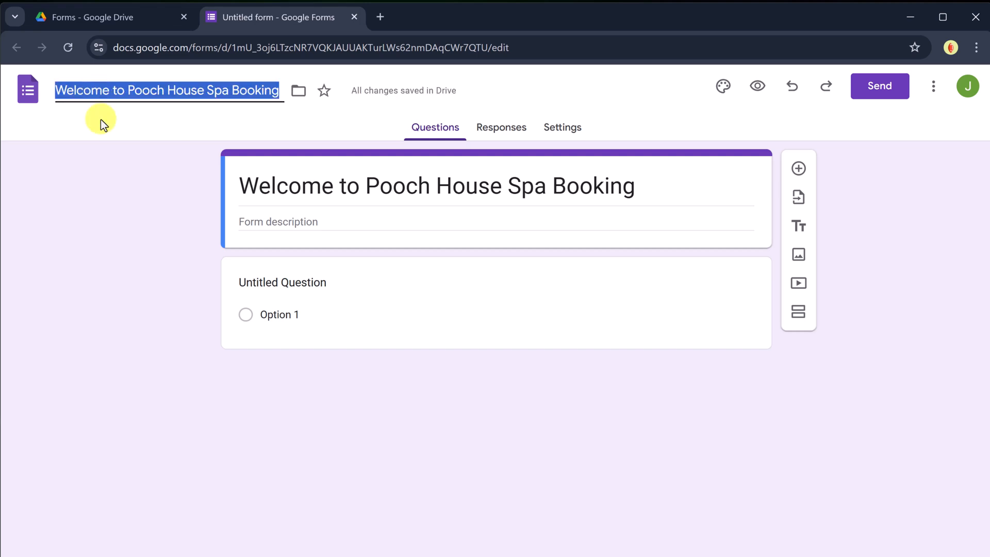
{"action": "left_click", "coordinate": [145, 213]}
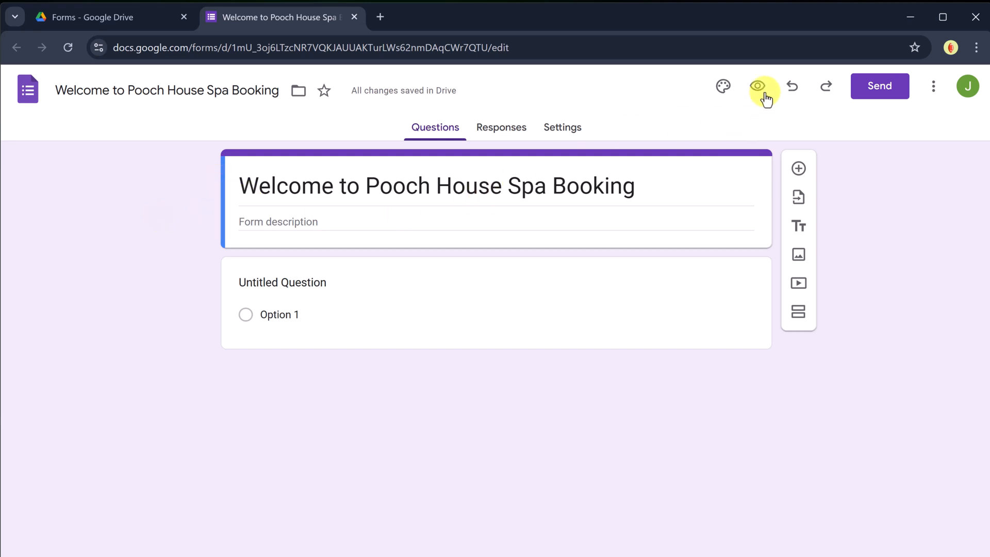
Set the form theme's header font to Alfa Slab One.
{"action": "left_click", "coordinate": [724, 88]}
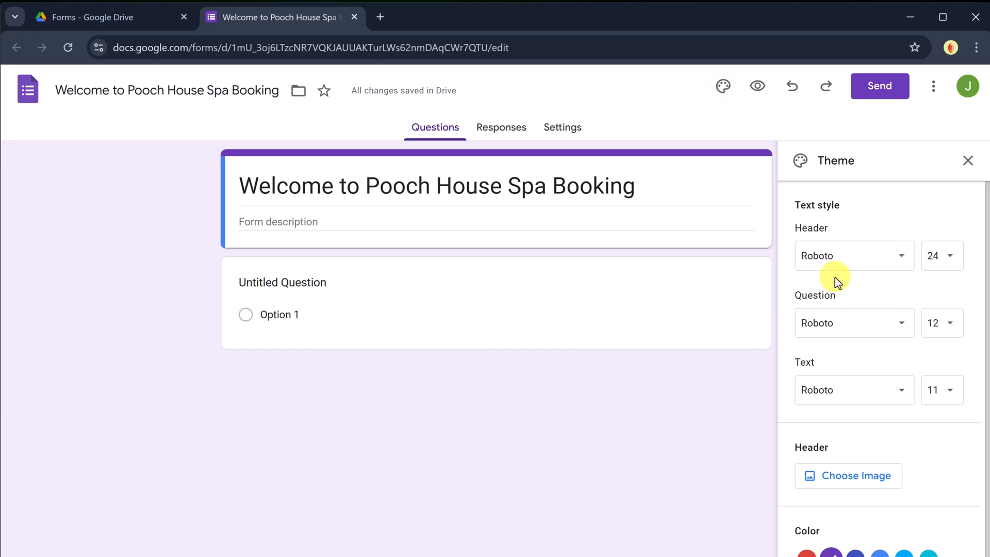
{"action": "left_click", "coordinate": [845, 263]}
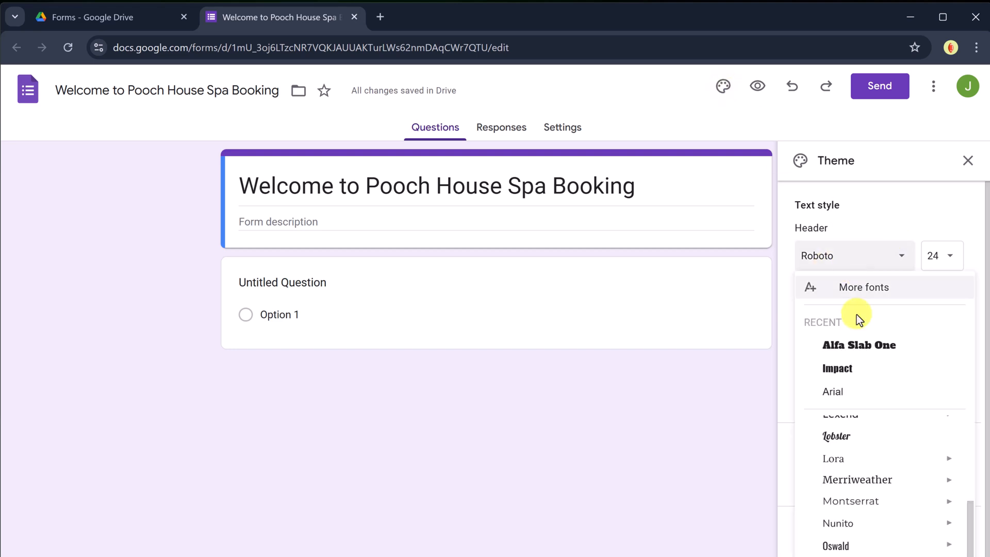
{"action": "left_click", "coordinate": [862, 345]}
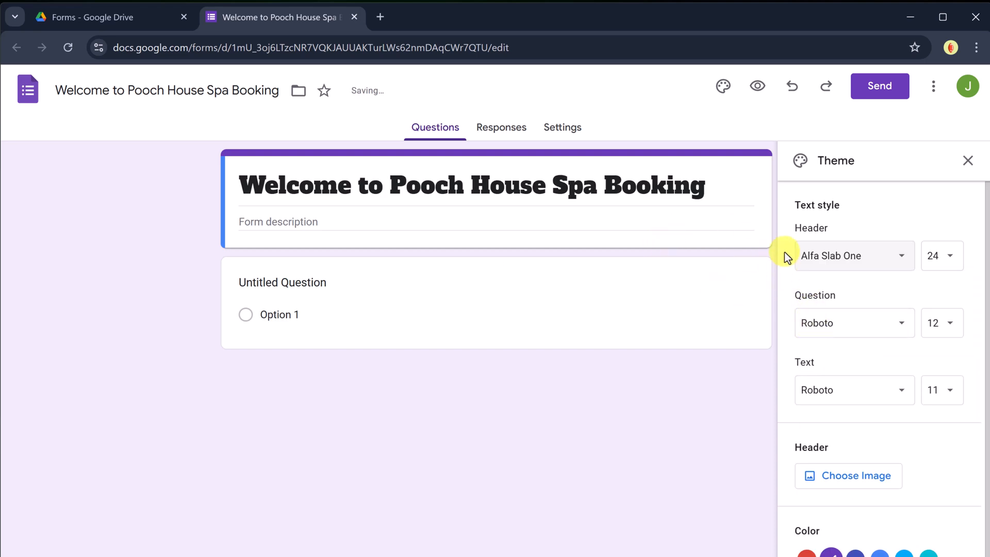
{"action": "scroll", "coordinate": [790, 300], "scroll_direction": "down", "scroll_amount": 1}
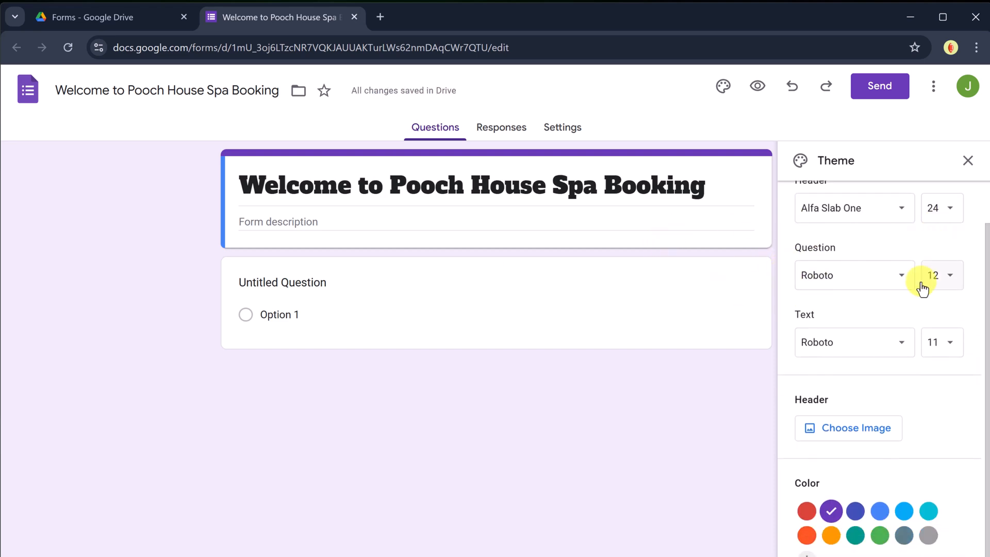
Upload header.jpg as the form's header image, cropped to show the puppy's eyes and muzzle, and close the theme settings.
{"action": "scroll", "coordinate": [871, 312], "scroll_direction": "down", "scroll_amount": 1}
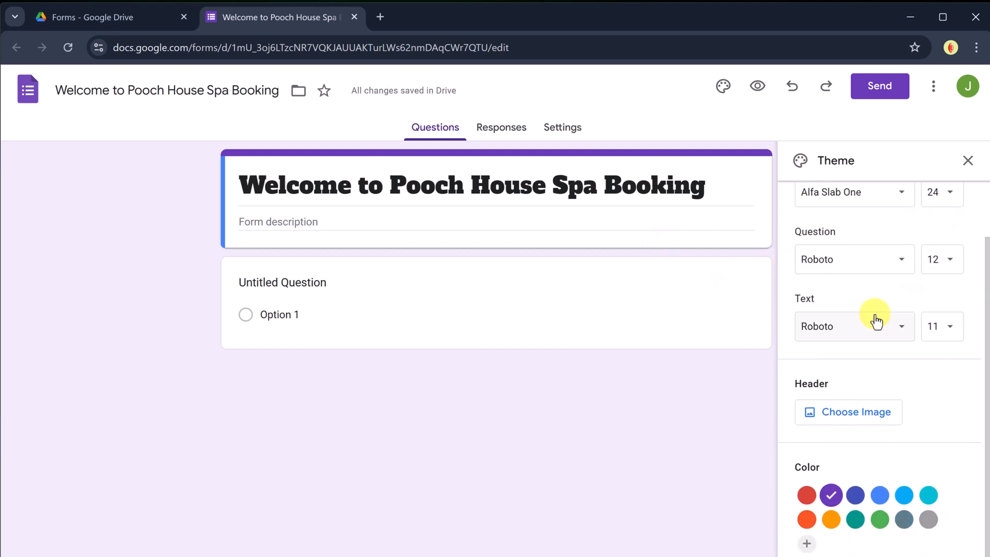
{"action": "left_click", "coordinate": [862, 419]}
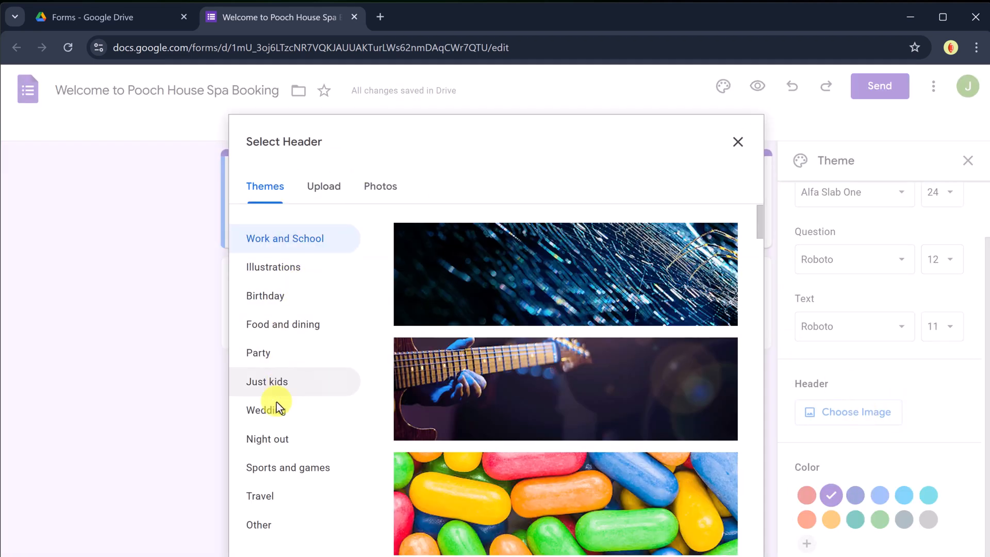
{"action": "left_click", "coordinate": [377, 199]}
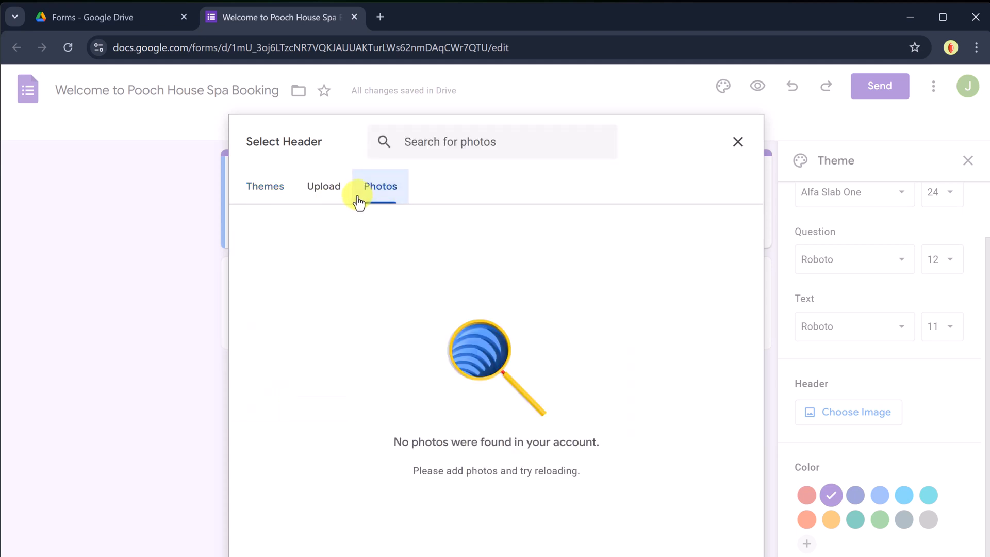
{"action": "left_click", "coordinate": [330, 196]}
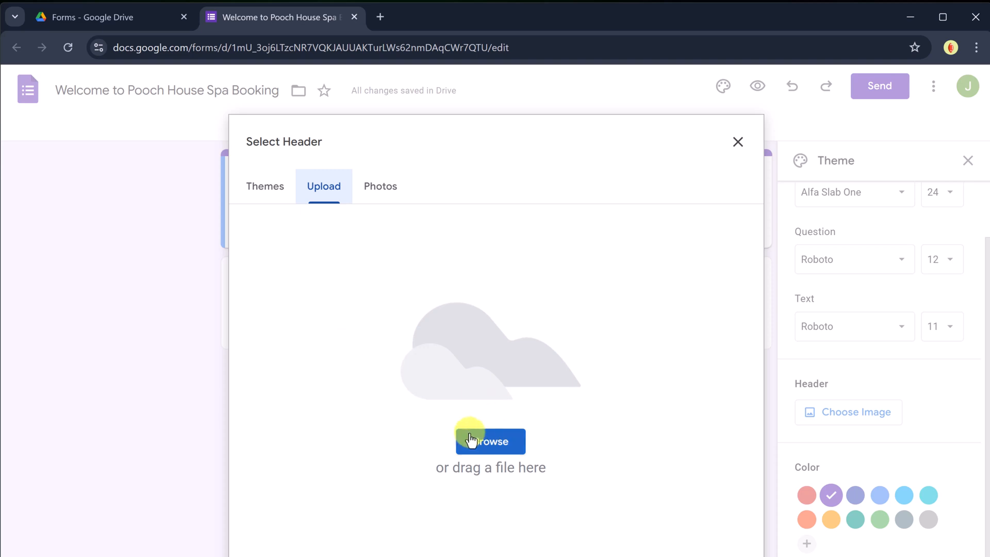
{"action": "left_click", "coordinate": [495, 445]}
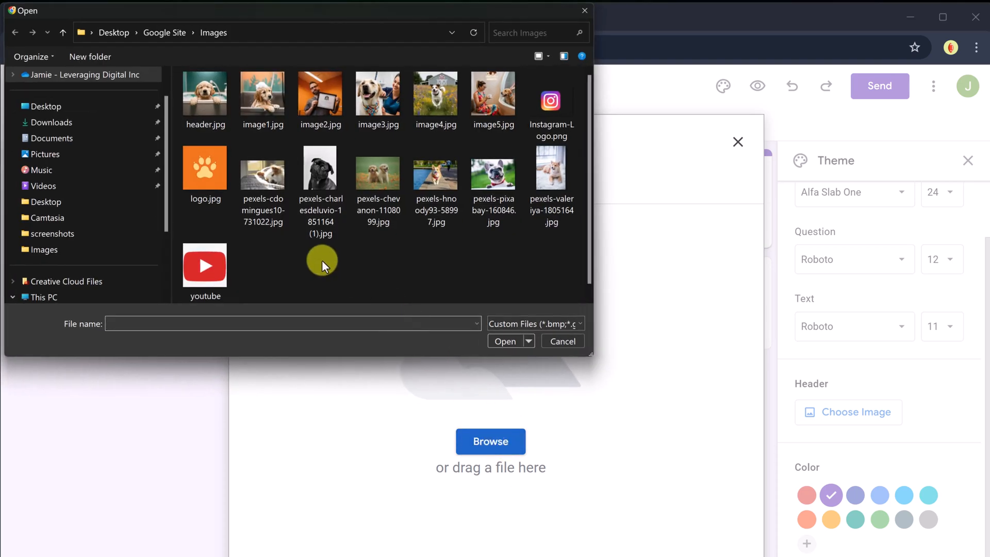
{"action": "left_click", "coordinate": [202, 98]}
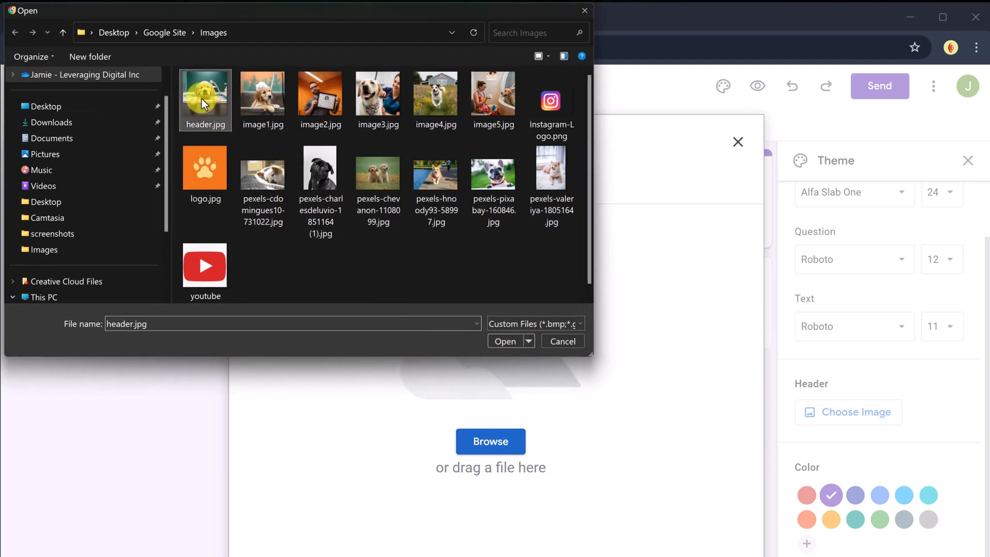
{"action": "left_click", "coordinate": [504, 342]}
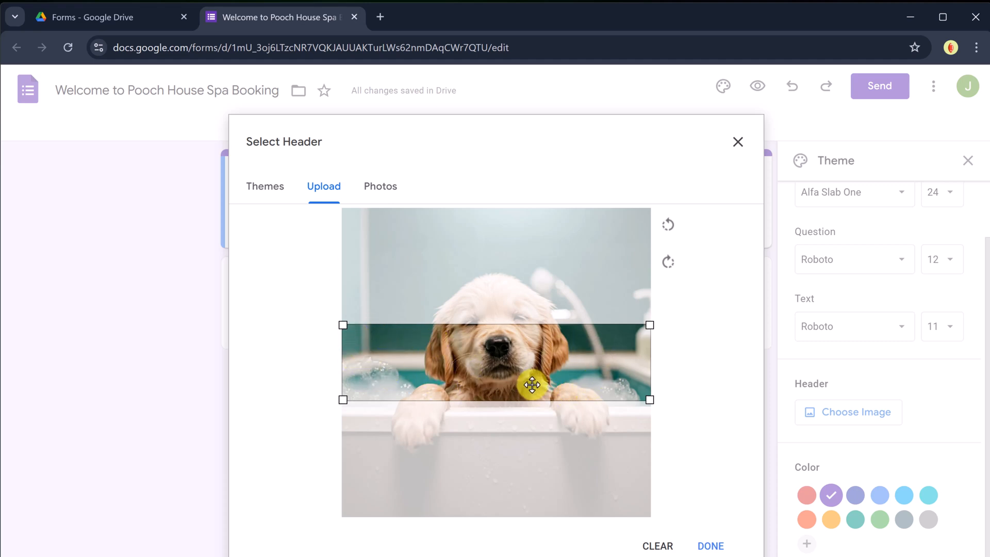
{"action": "left_click_drag", "start_coordinate": [532, 387], "coordinate": [537, 373]}
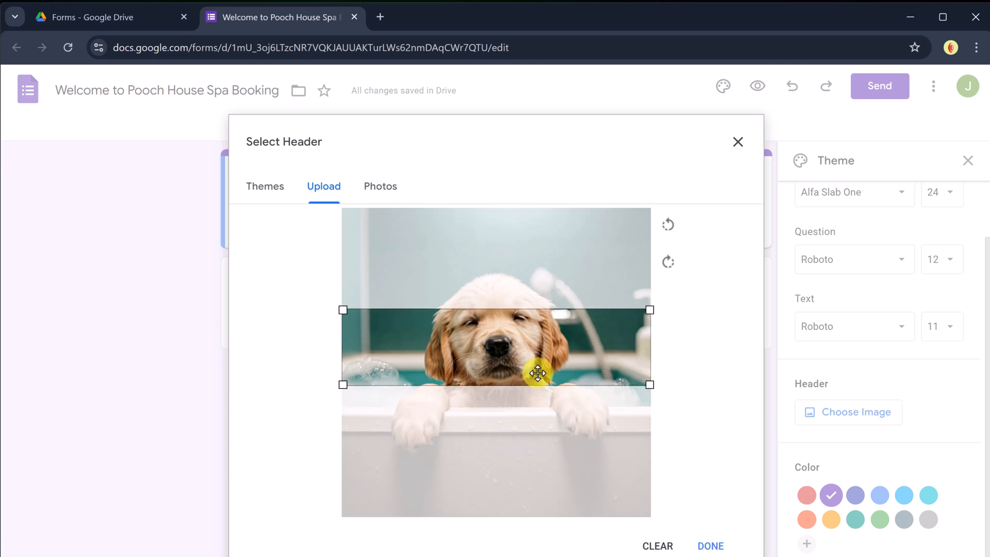
{"action": "left_click", "coordinate": [714, 547]}
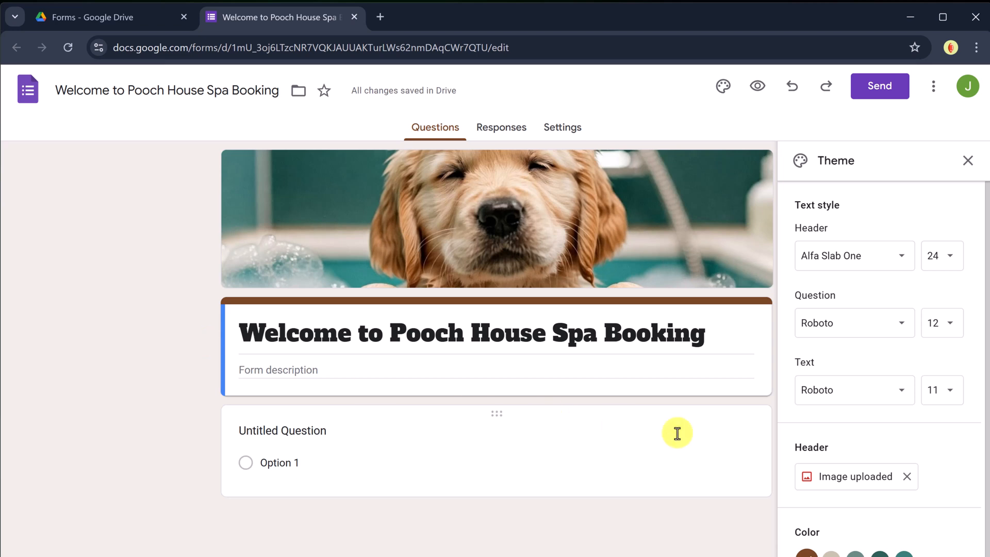
{"action": "scroll", "coordinate": [893, 490], "scroll_direction": "down", "scroll_amount": 1}
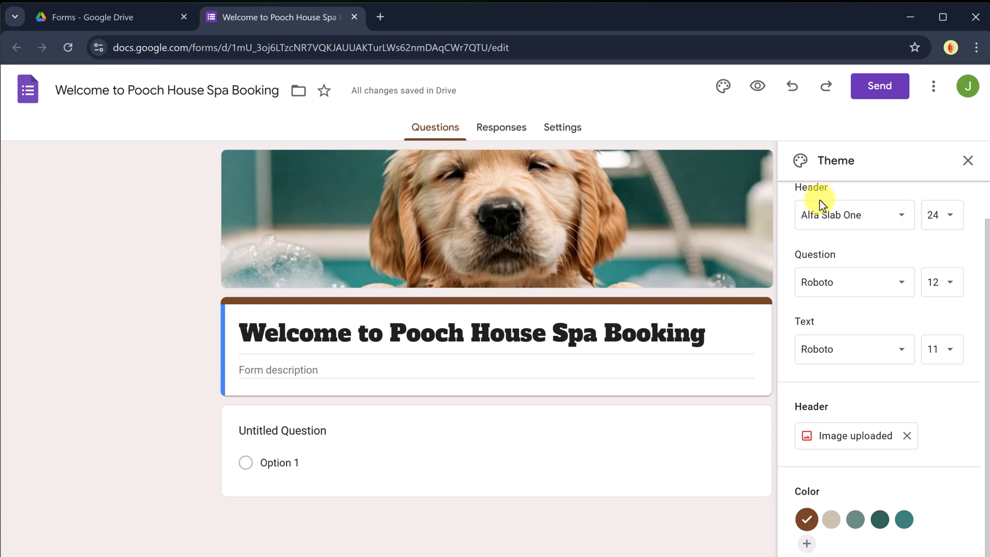
{"action": "left_click", "coordinate": [967, 161]}
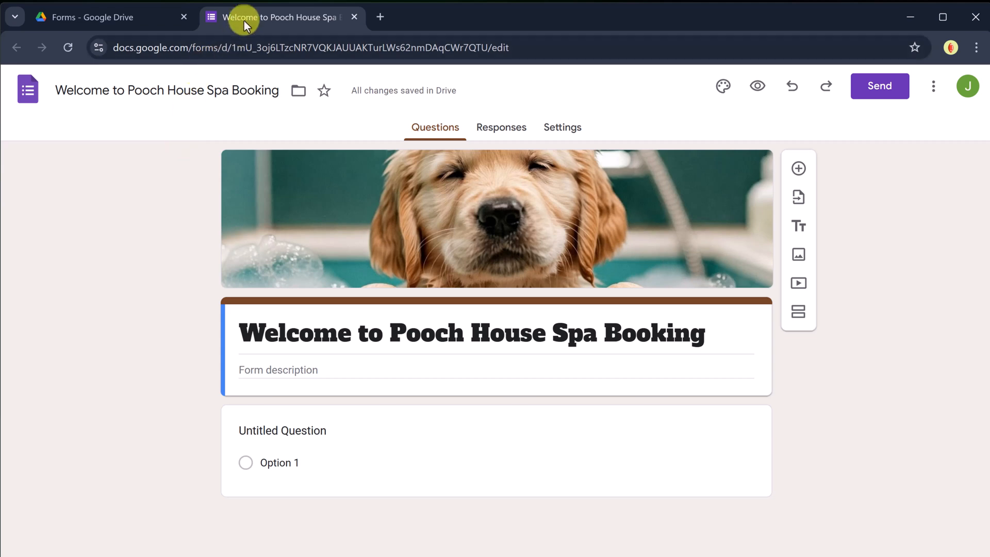
Refresh the Forms folder in Google Drive to check the form's file name, and view the form's move options without moving it.
{"action": "left_click", "coordinate": [123, 20]}
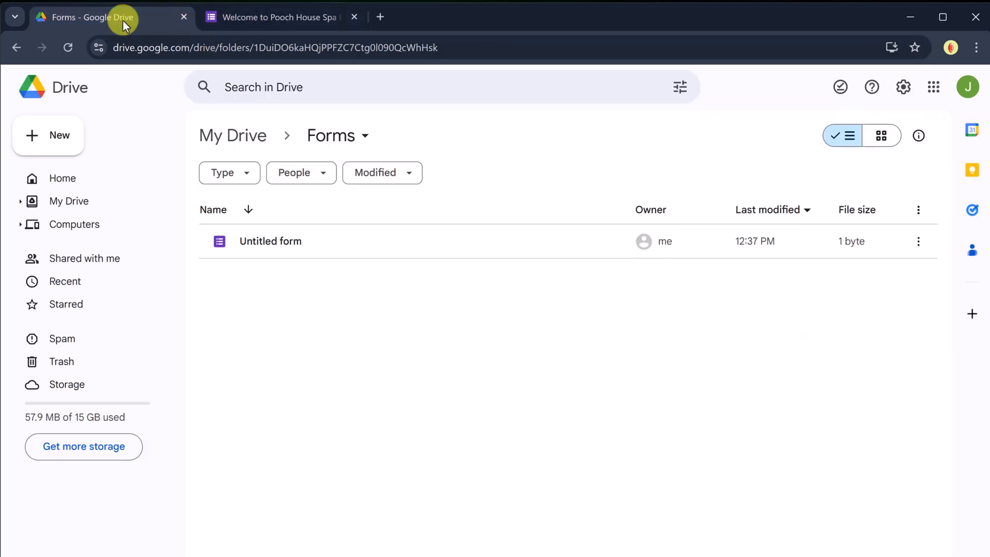
{"action": "left_click", "coordinate": [67, 47]}
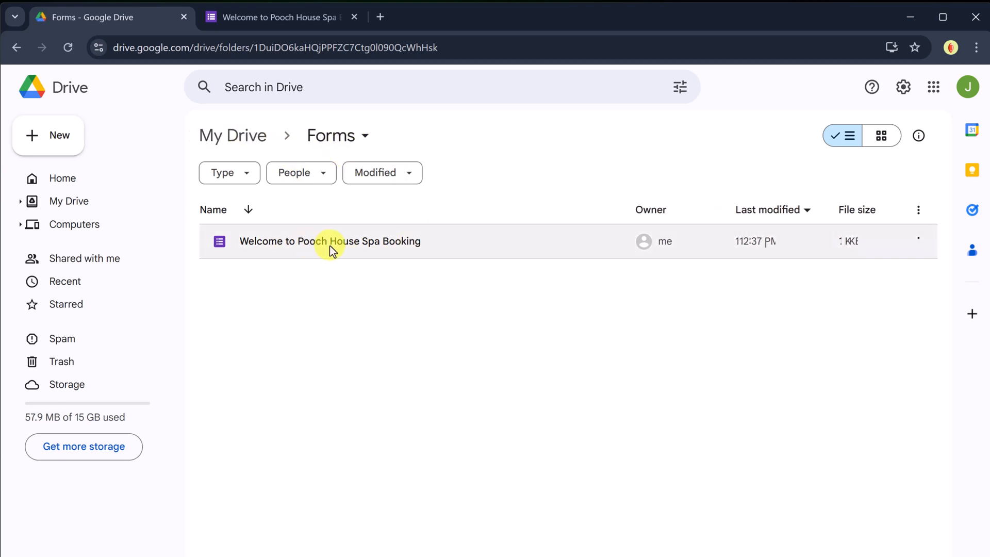
{"action": "left_click", "coordinate": [285, 25]}
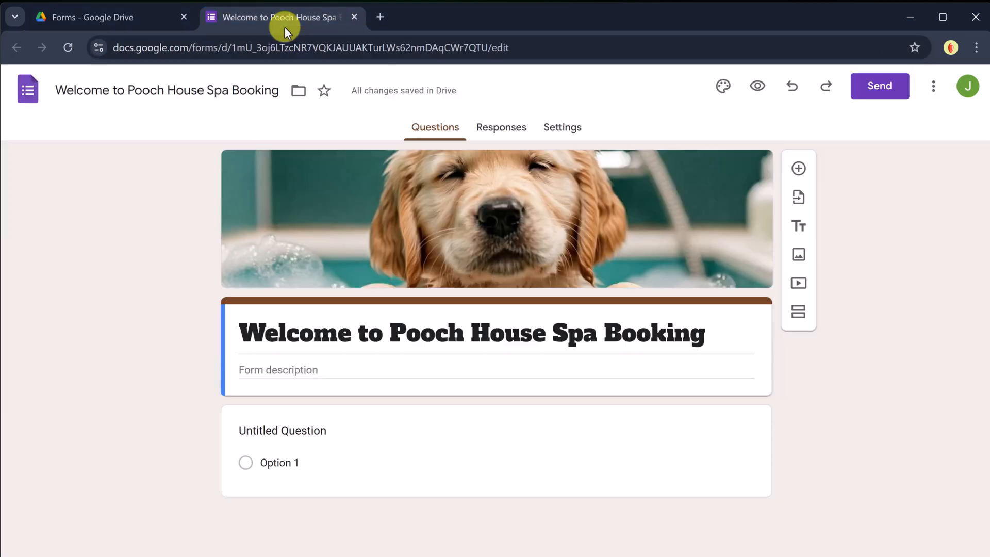
{"action": "left_click", "coordinate": [298, 92]}
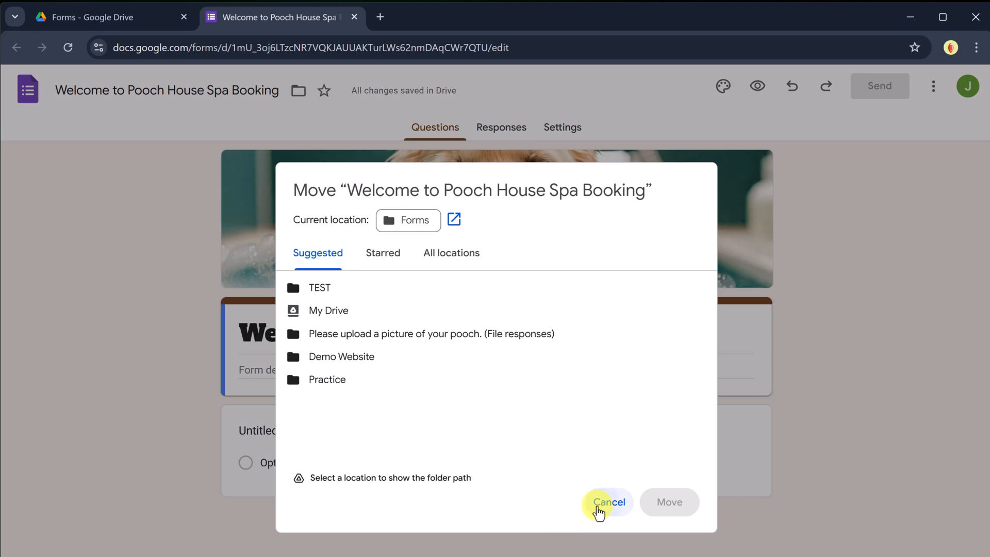
{"action": "left_click", "coordinate": [601, 503]}
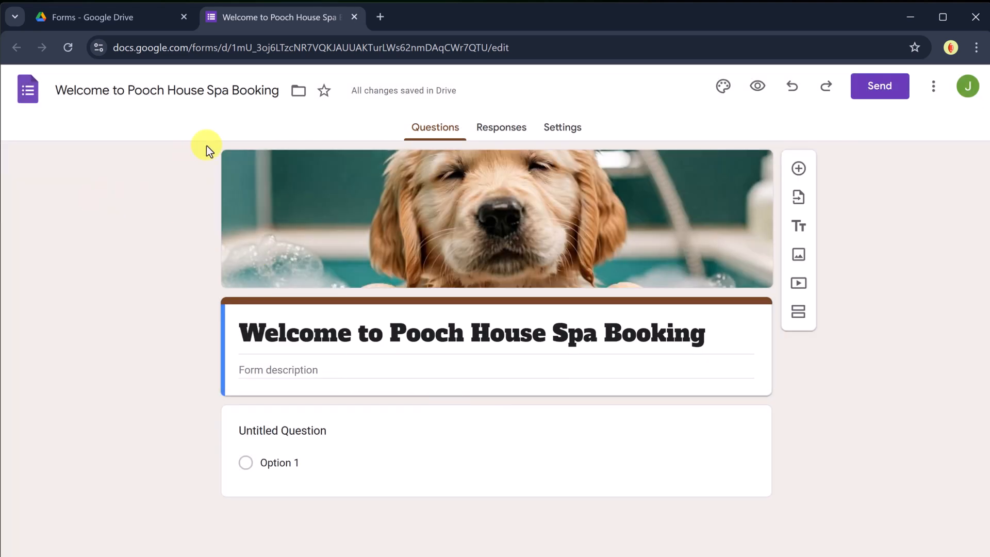
Star the form, check it among the starred files in Google Drive, and return to the form.
{"action": "left_click", "coordinate": [328, 94]}
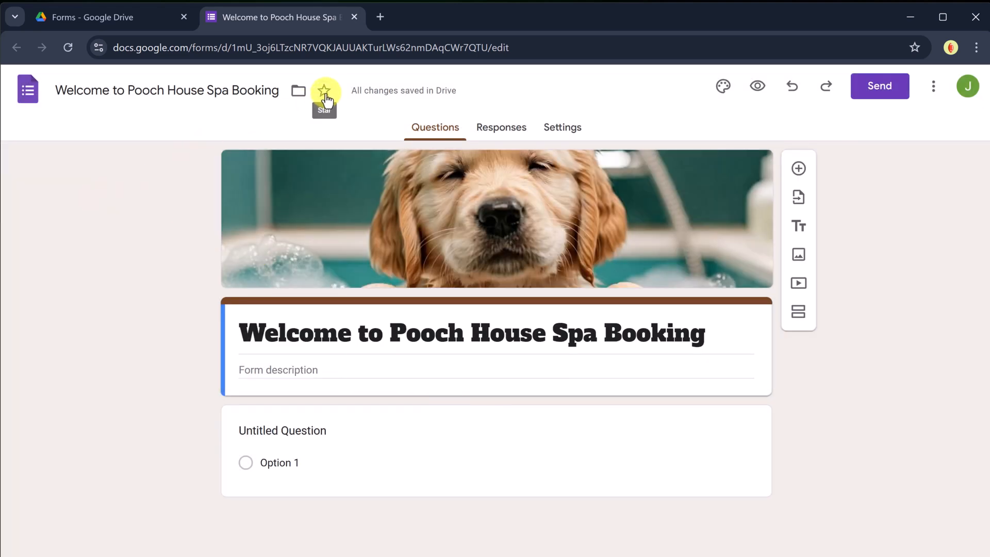
{"action": "left_click", "coordinate": [116, 20]}
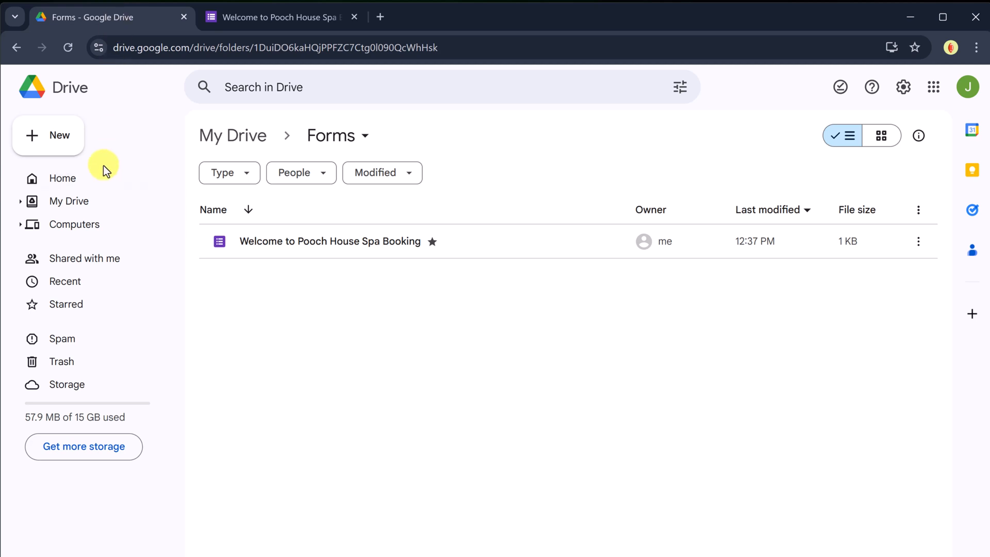
{"action": "left_click", "coordinate": [76, 309]}
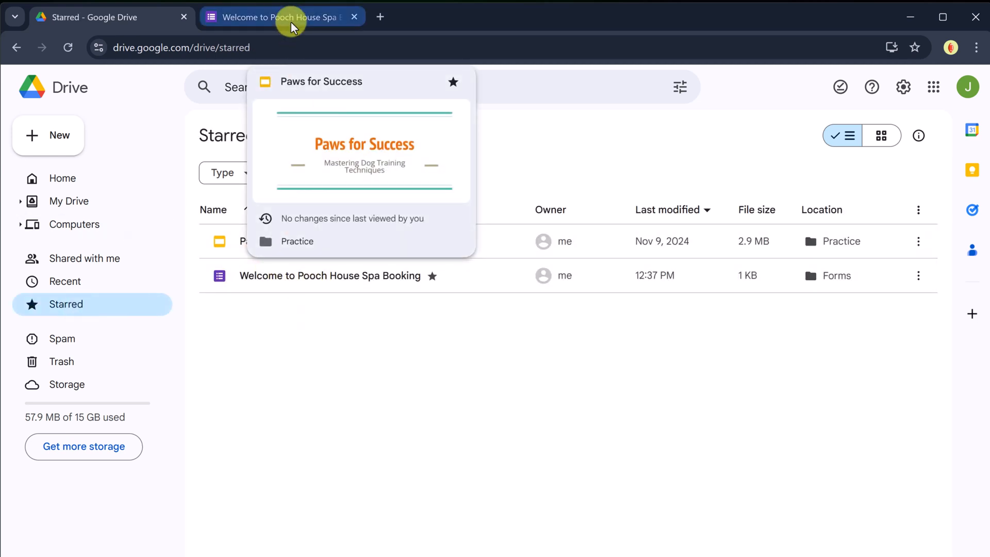
{"action": "left_click", "coordinate": [291, 20]}
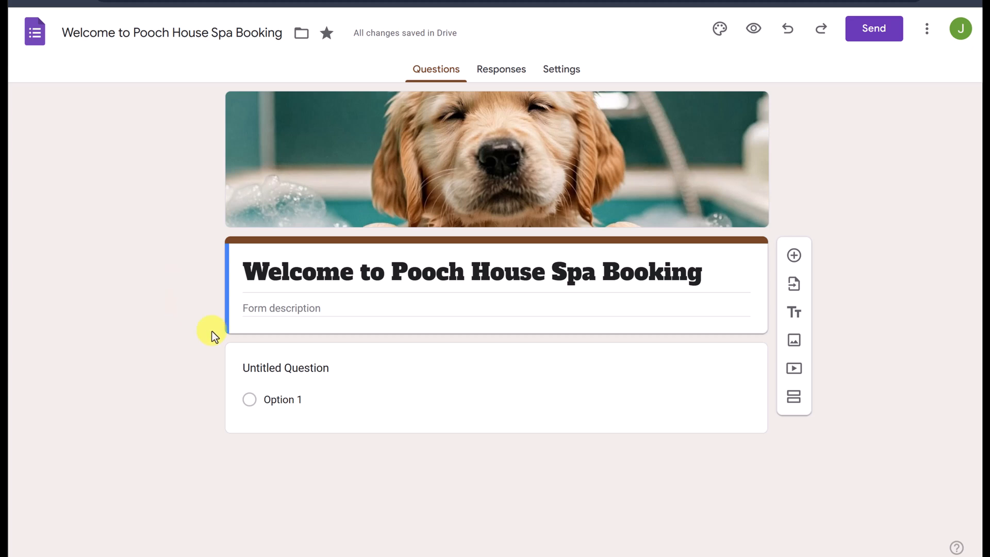
Name the first question "Owner Name", look over the question types while keeping Short answer, and make it required.
{"action": "left_click", "coordinate": [332, 369]}
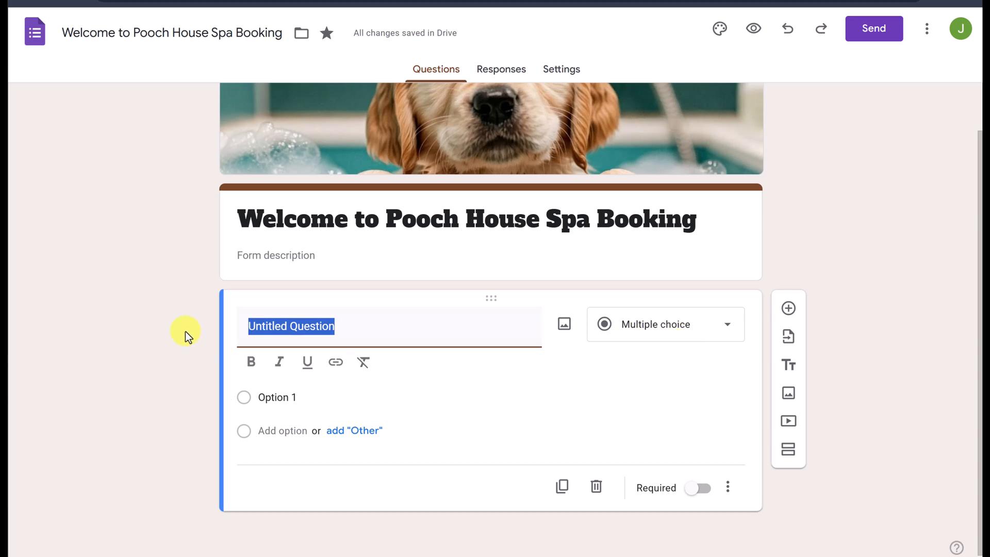
{"action": "type", "text": "Owner Name"}
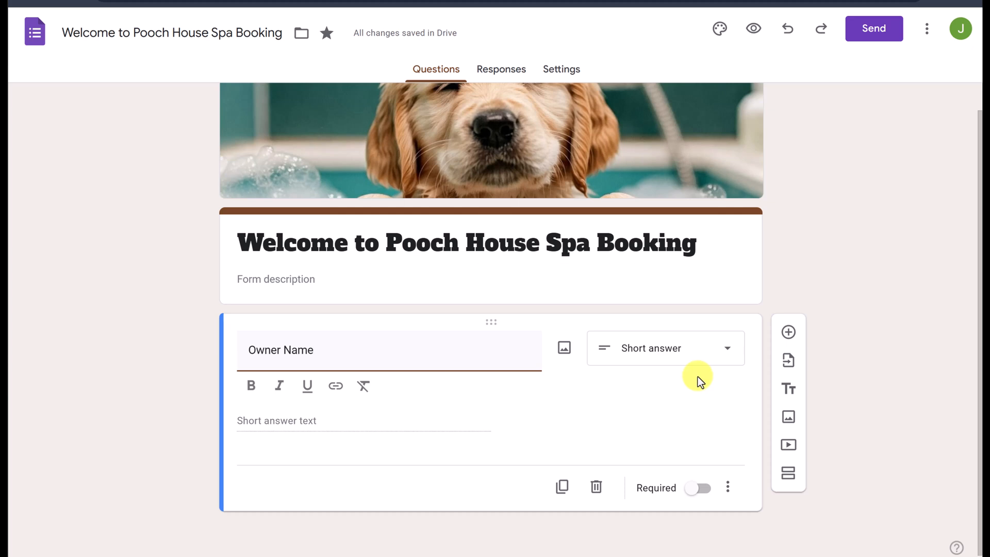
{"action": "left_click", "coordinate": [731, 356]}
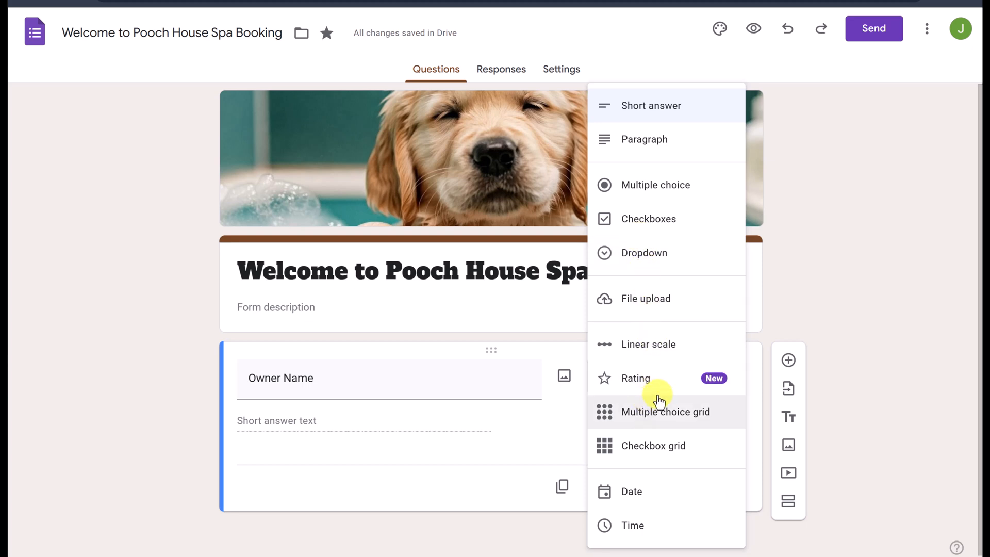
{"action": "left_click", "coordinate": [109, 357]}
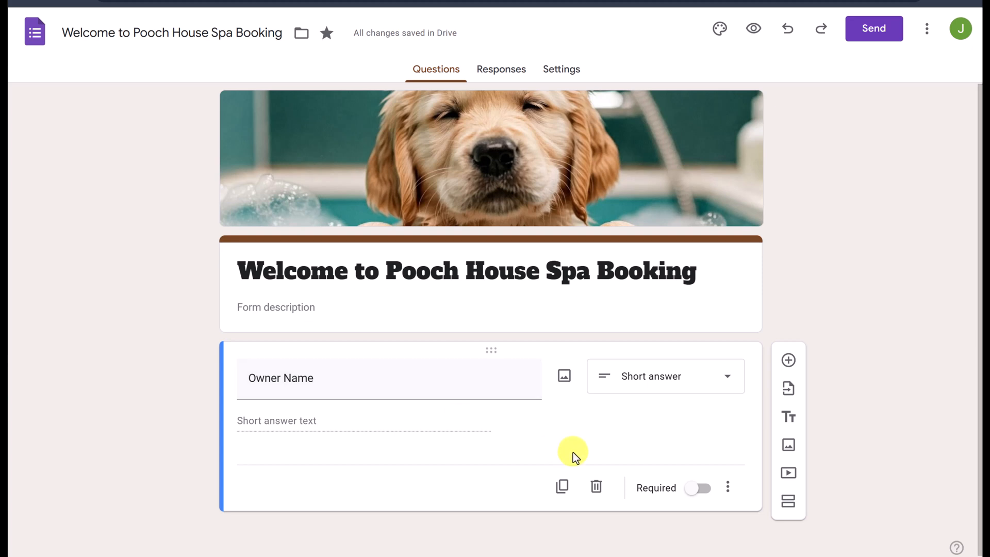
{"action": "left_click", "coordinate": [702, 492]}
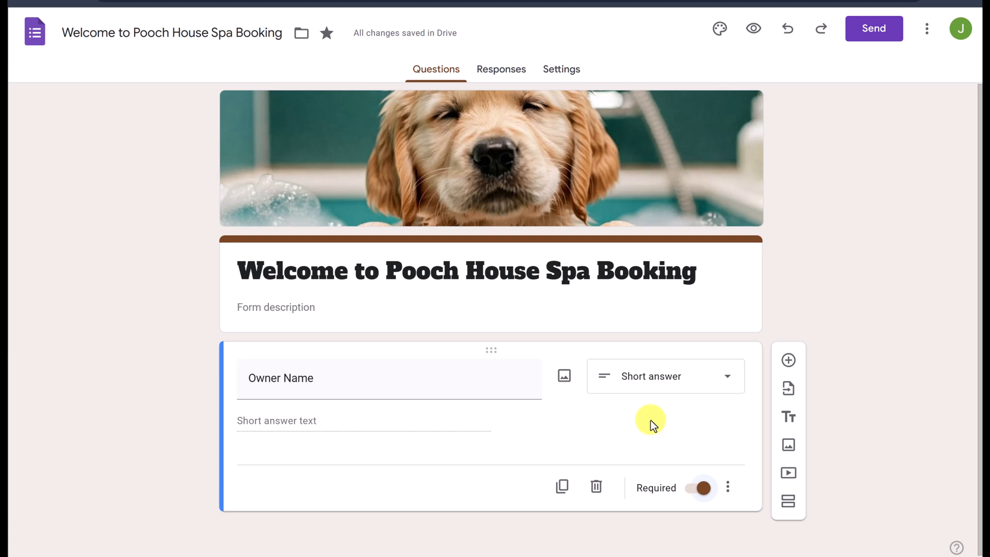
Enable response validation on the Owner Name question, view its rule types, and remove the validation again.
{"action": "left_click", "coordinate": [728, 493]}
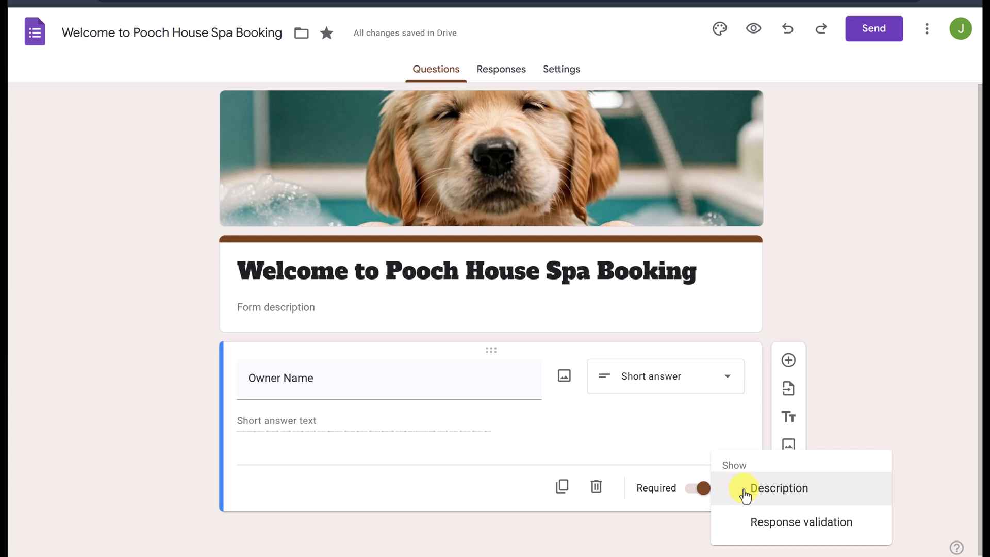
{"action": "left_click", "coordinate": [796, 535]}
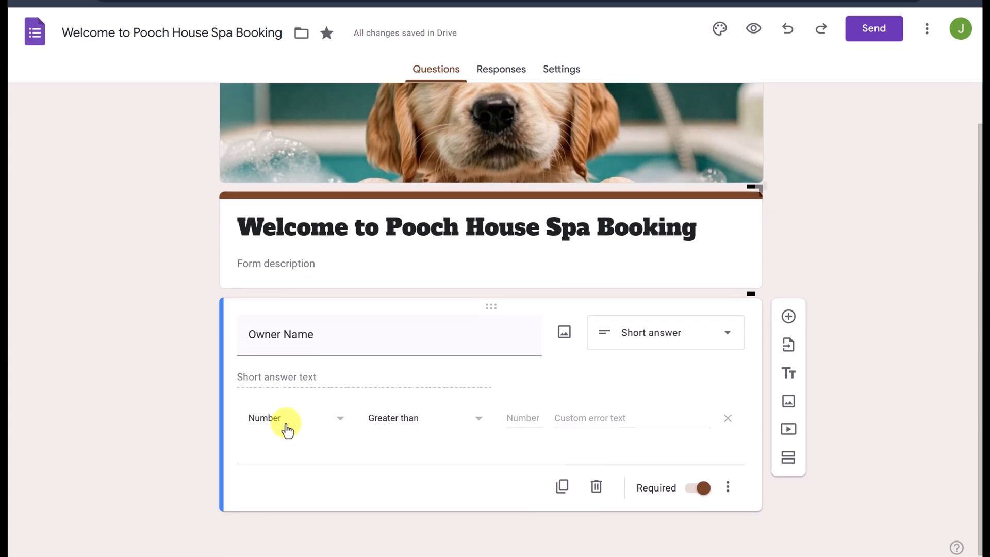
{"action": "left_click", "coordinate": [341, 424]}
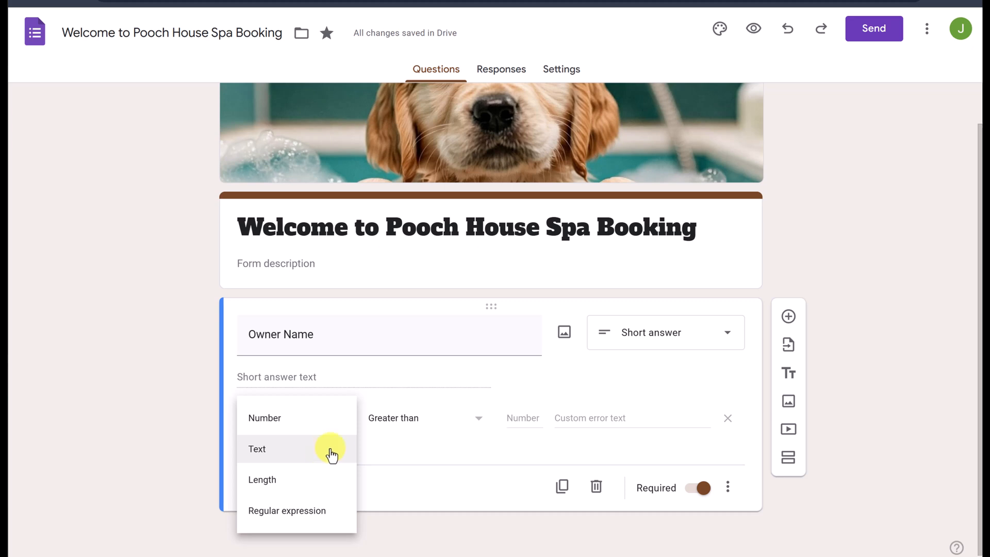
{"action": "left_click", "coordinate": [444, 459]}
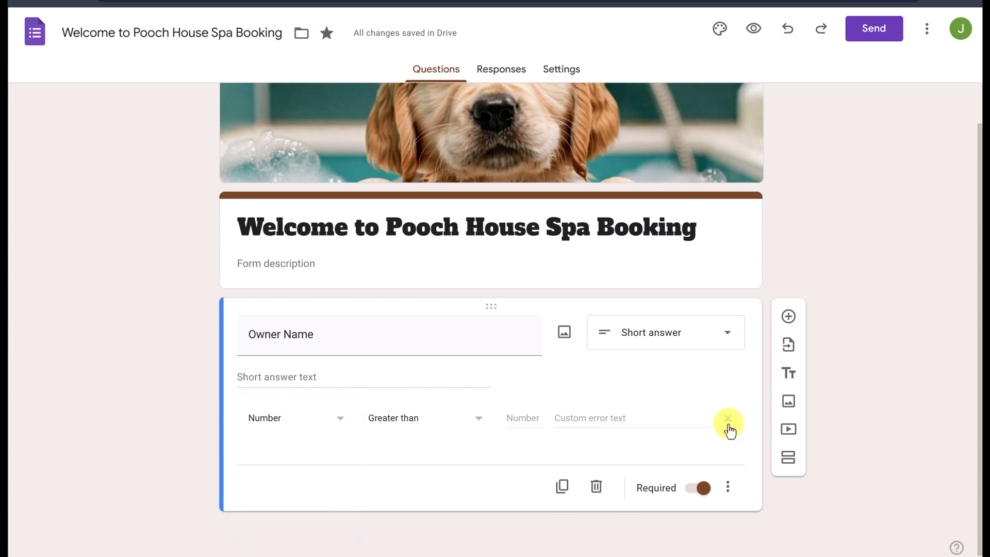
{"action": "left_click", "coordinate": [727, 487]}
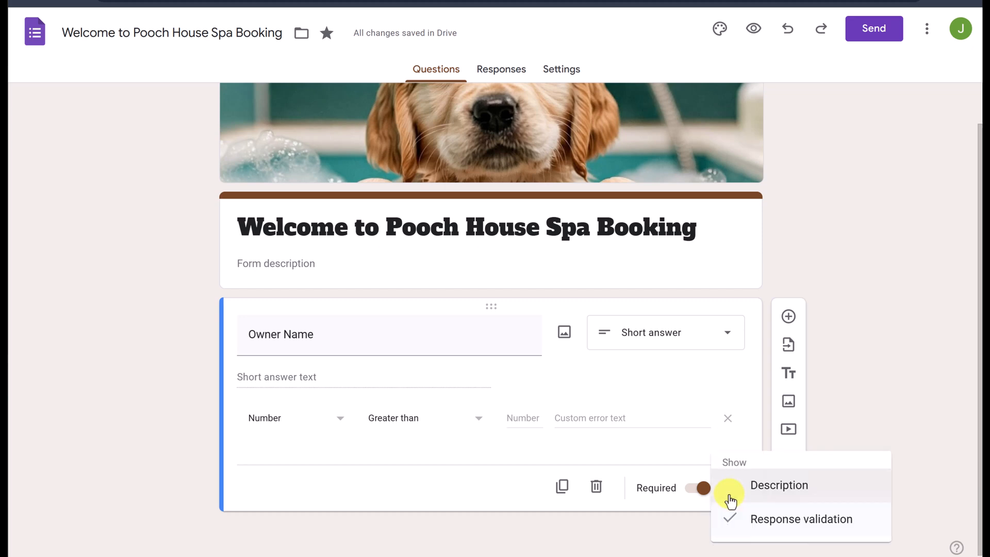
{"action": "left_click", "coordinate": [775, 522]}
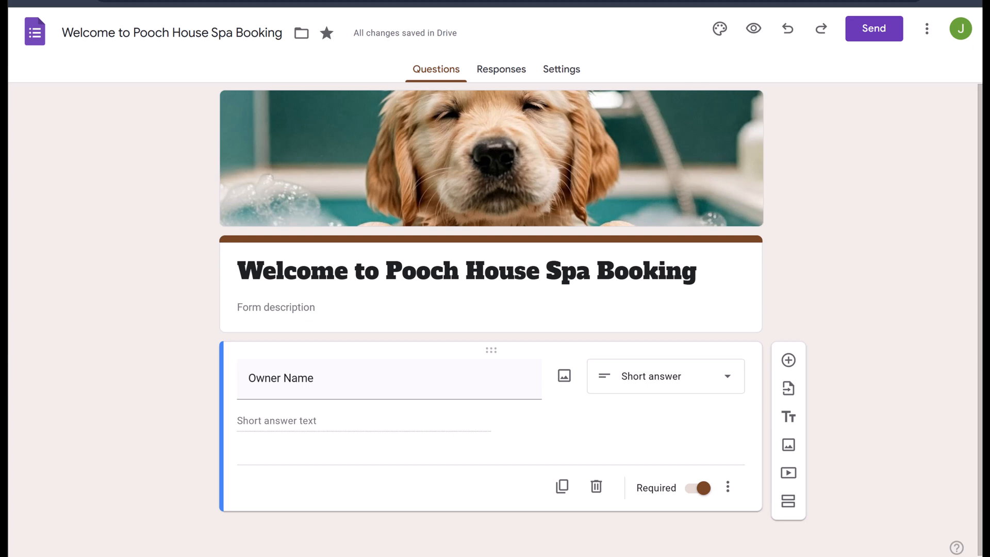
Add a required short-answer question named "Email Address" below Owner Name.
{"action": "left_click", "coordinate": [788, 360]}
{"action": "type", "text": "Email Address"}
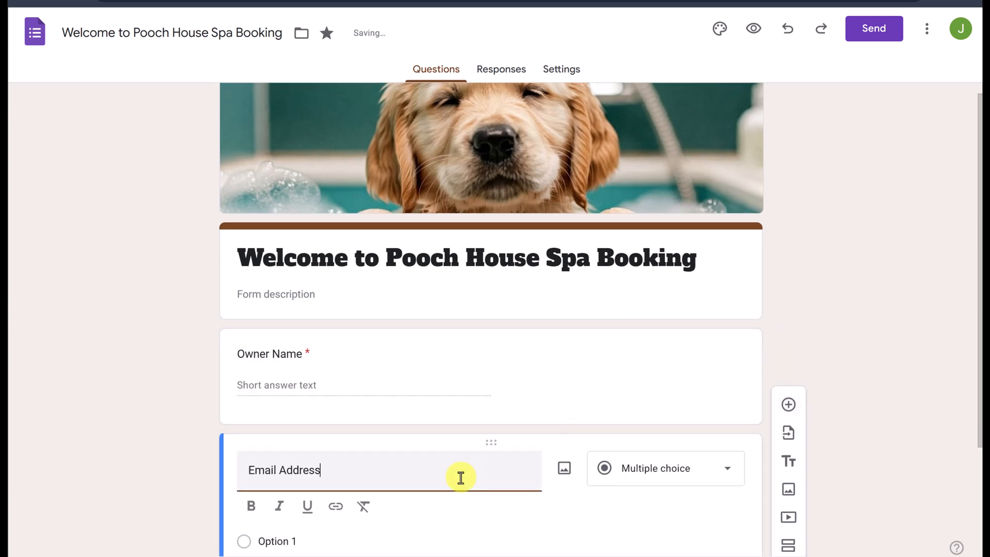
{"action": "left_click", "coordinate": [166, 442]}
{"action": "scroll", "coordinate": [166, 444], "scroll_direction": "down", "scroll_amount": 2}
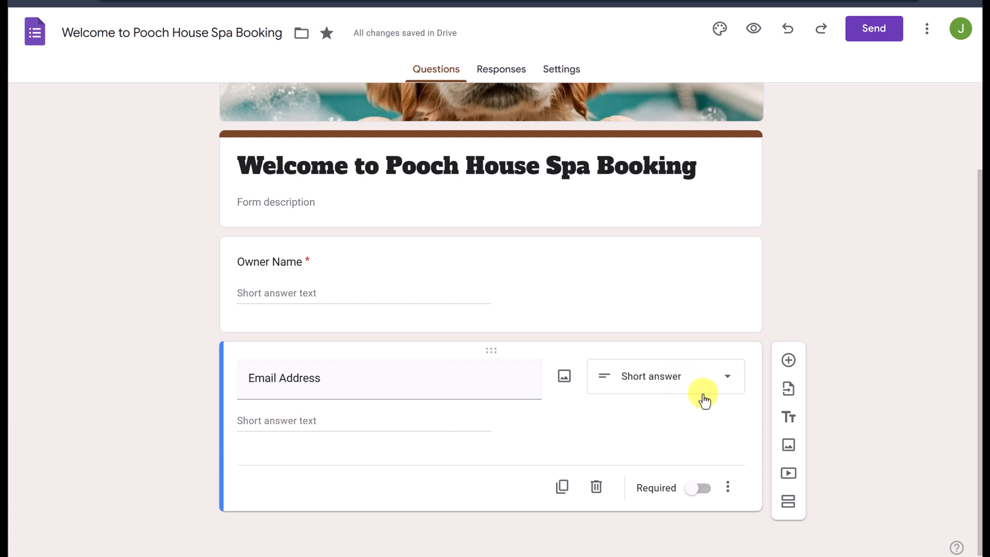
{"action": "left_click", "coordinate": [703, 496]}
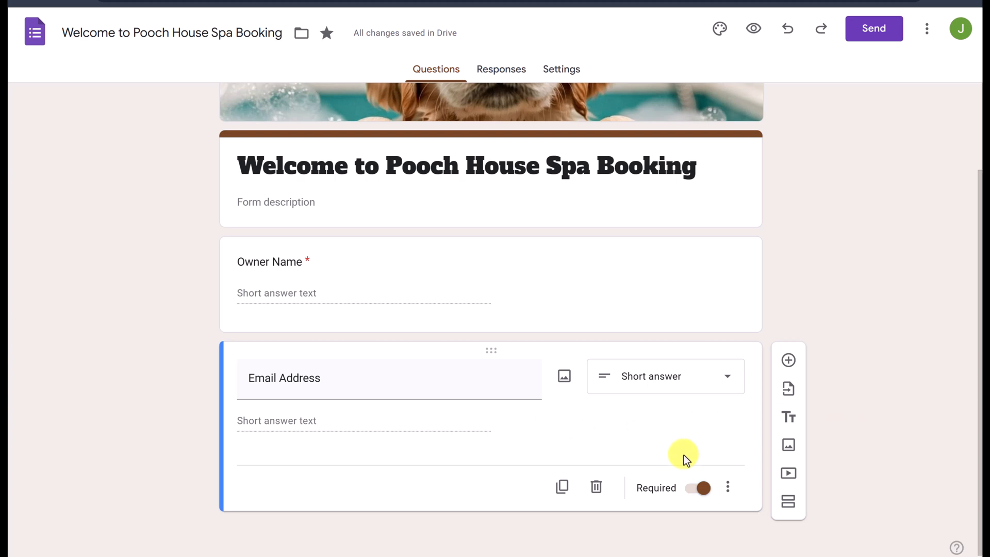
Add a short-answer question named "Phone Number" below Email Address, leaving it optional.
{"action": "left_click", "coordinate": [788, 367]}
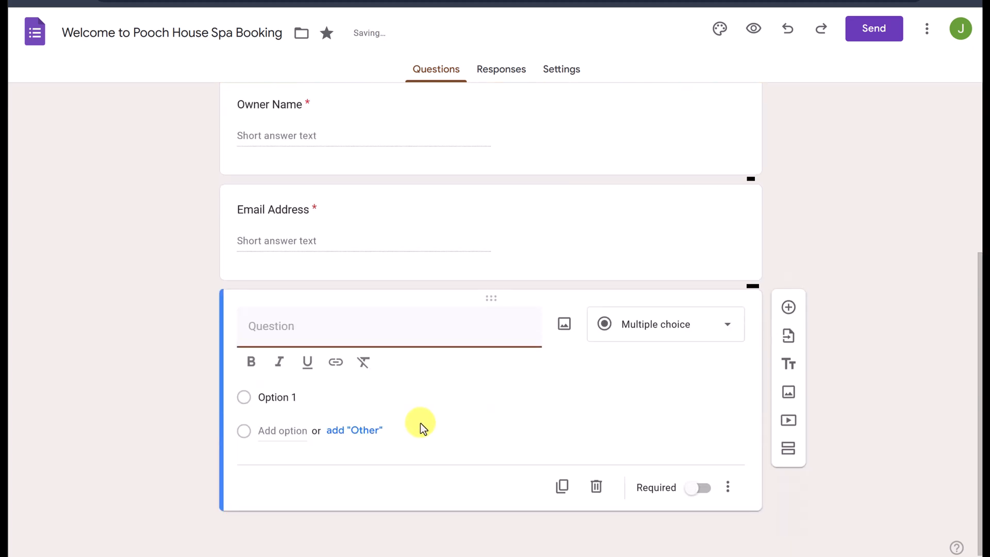
{"action": "type", "text": "Phone Number"}
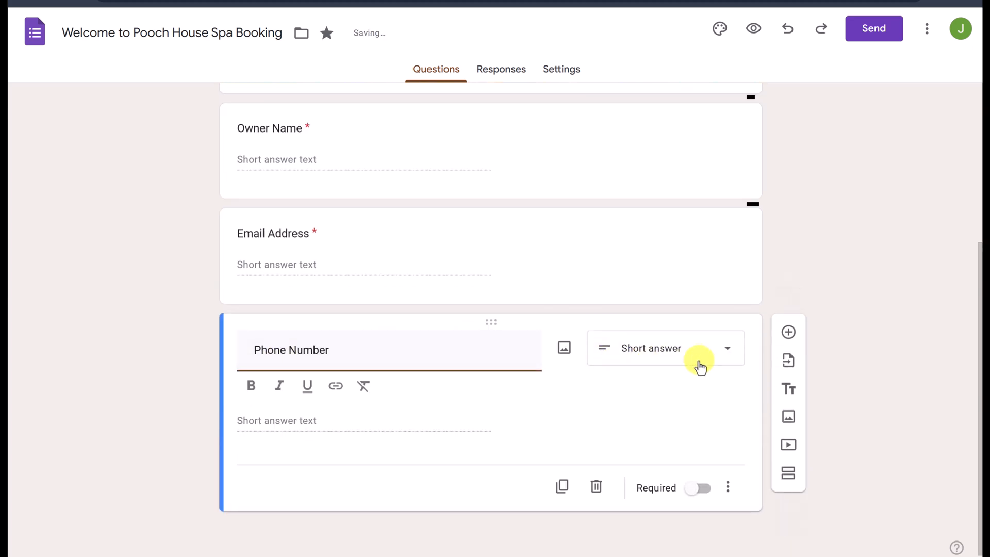
{"action": "left_click", "coordinate": [867, 424]}
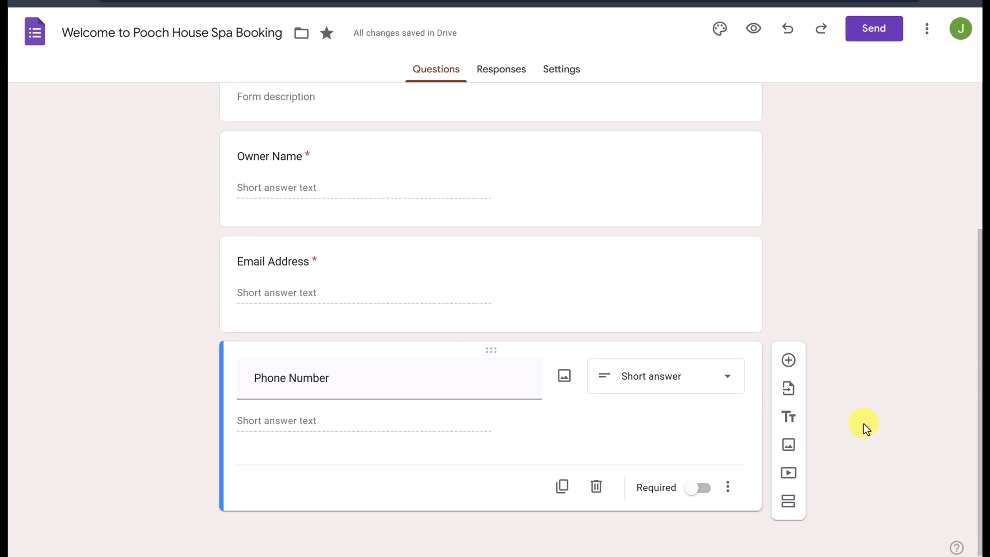
Add a new section after the Phone Number question and title it "Dog Information".
{"action": "scroll", "coordinate": [786, 330], "scroll_direction": "up", "scroll_amount": 2}
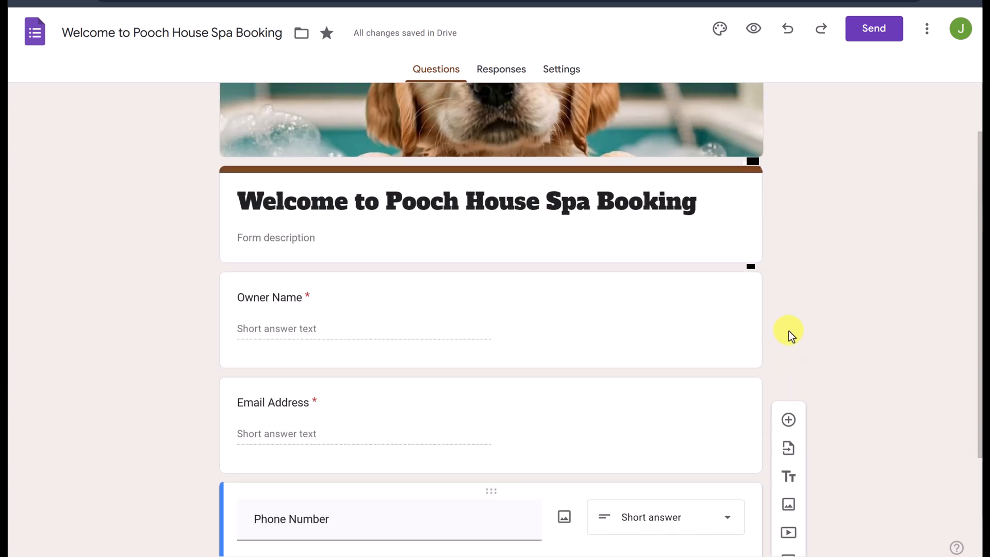
{"action": "scroll", "coordinate": [590, 249], "scroll_direction": "down", "scroll_amount": 2}
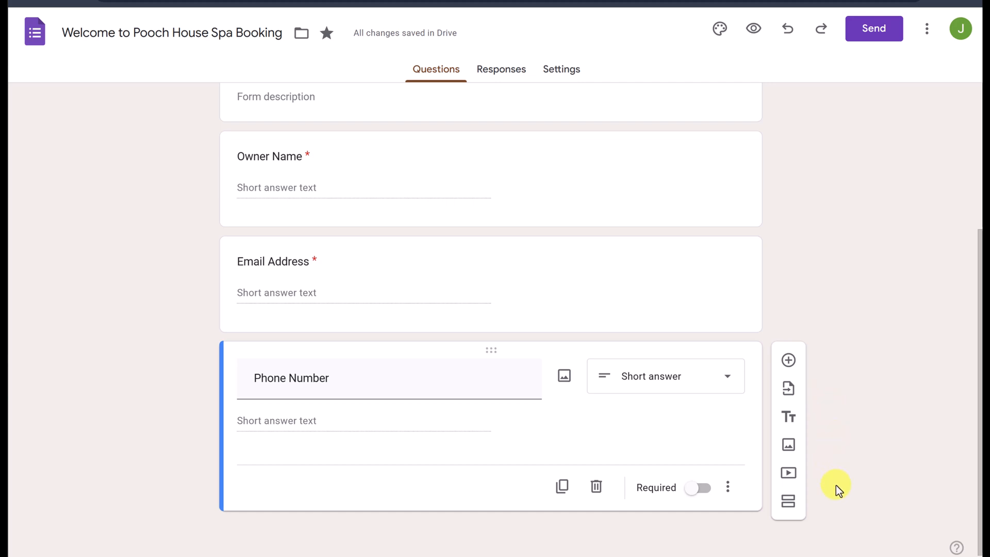
{"action": "left_click", "coordinate": [790, 512]}
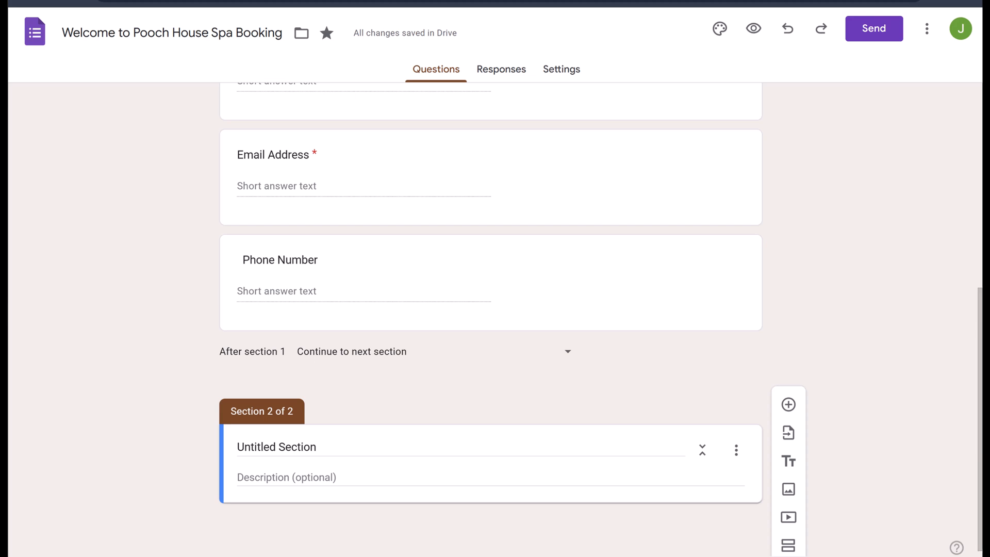
{"action": "left_click", "coordinate": [280, 448]}
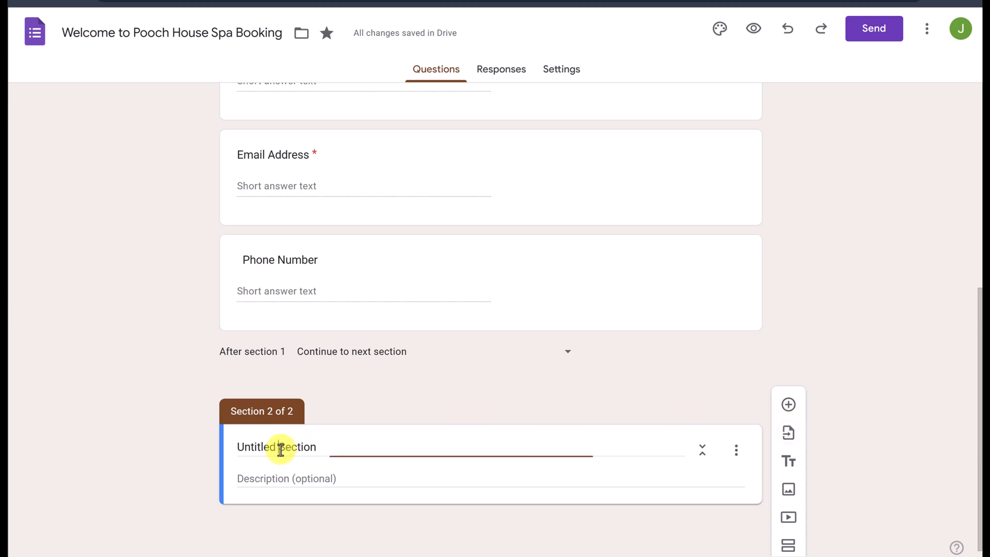
{"action": "triple_click", "coordinate": [280, 448]}
{"action": "type", "text": "Dog Information"}
{"action": "left_click", "coordinate": [140, 416]}
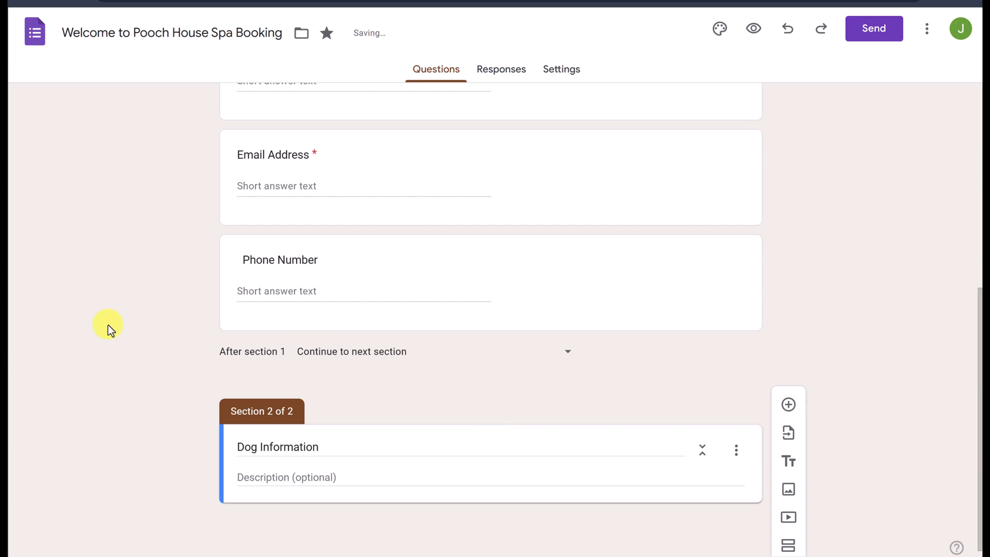
Preview the form, try to continue past the first section with all answers blank, and return to editing.
{"action": "scroll", "coordinate": [129, 314], "scroll_direction": "up", "scroll_amount": 6}
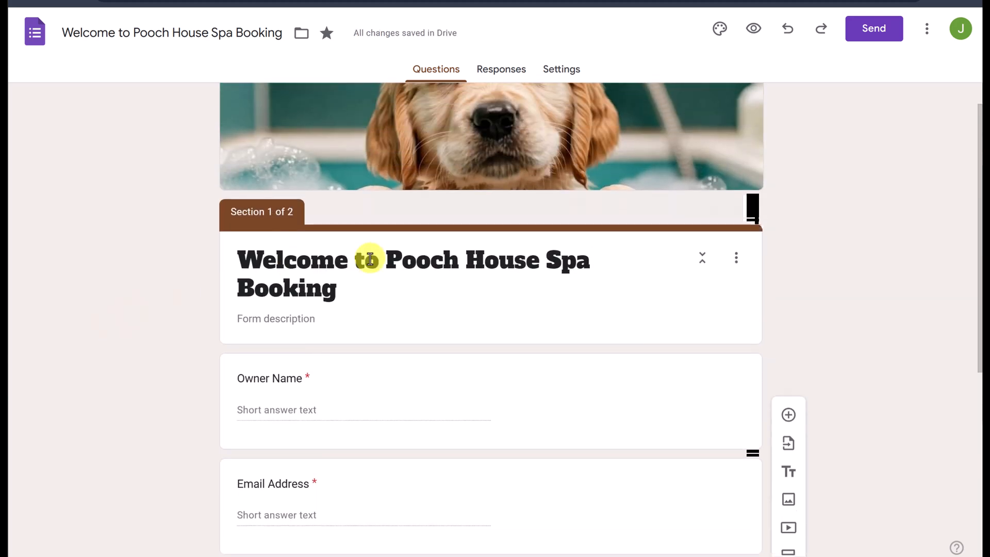
{"action": "scroll", "coordinate": [567, 267], "scroll_direction": "up", "scroll_amount": 1}
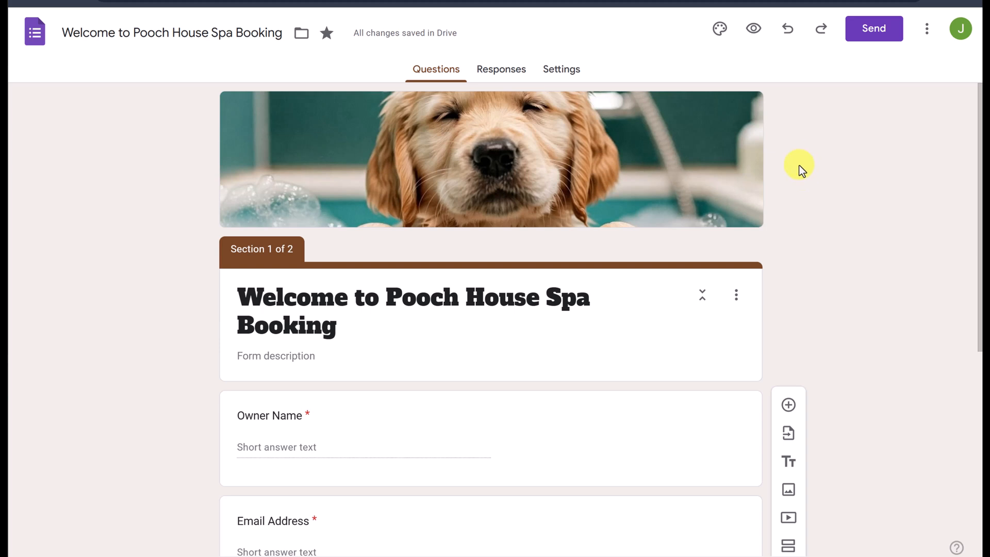
{"action": "left_click", "coordinate": [753, 31]}
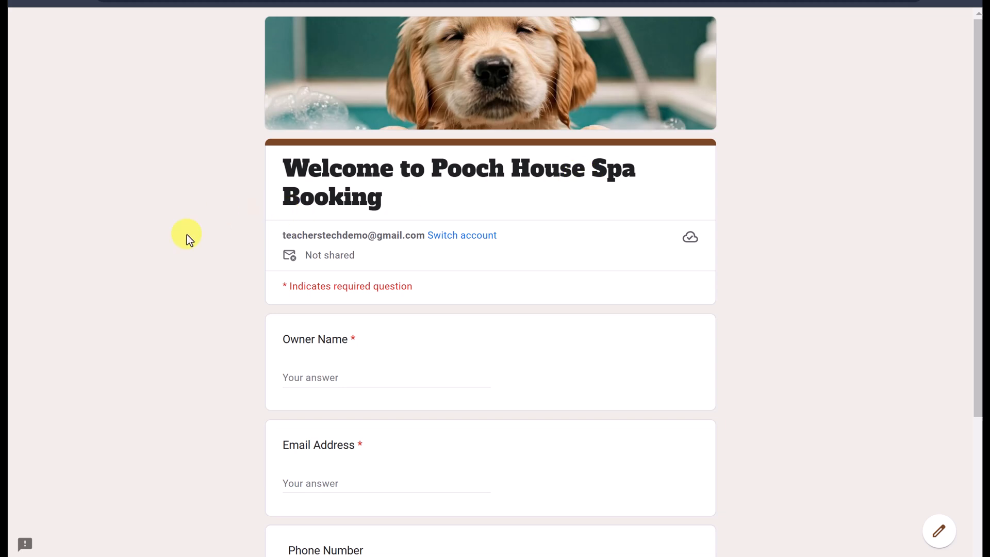
{"action": "scroll", "coordinate": [191, 235], "scroll_direction": "down", "scroll_amount": 1}
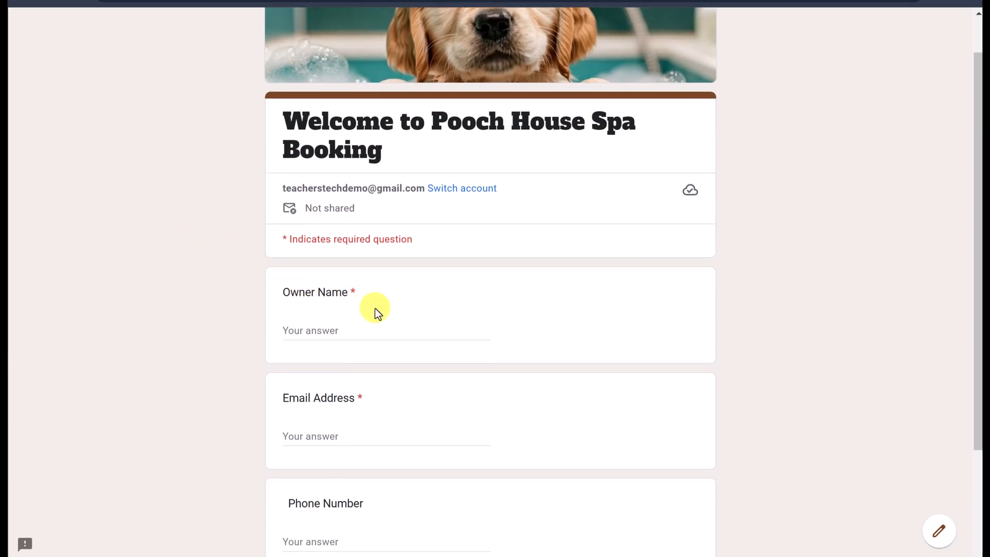
{"action": "scroll", "coordinate": [375, 308], "scroll_direction": "down", "scroll_amount": 1}
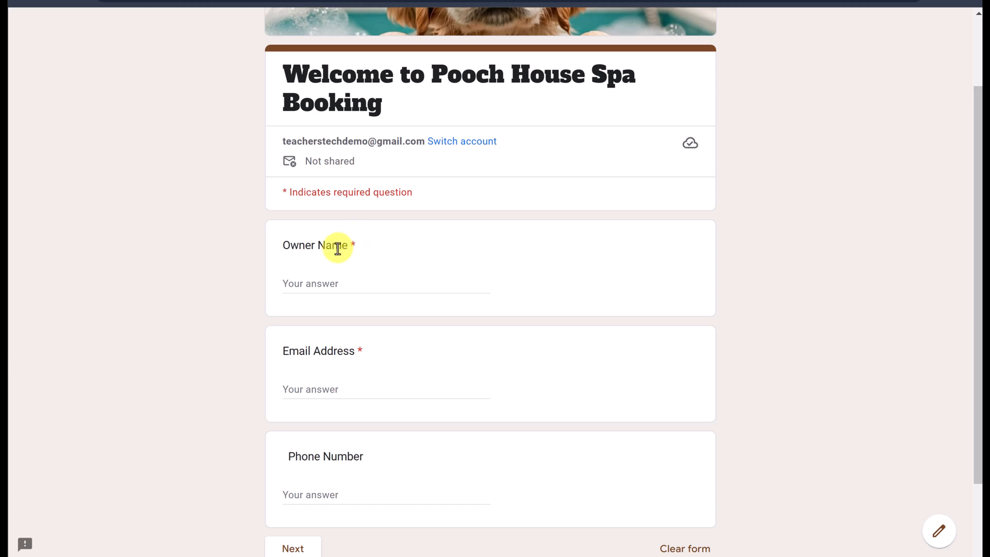
{"action": "scroll", "coordinate": [342, 258], "scroll_direction": "down", "scroll_amount": 1}
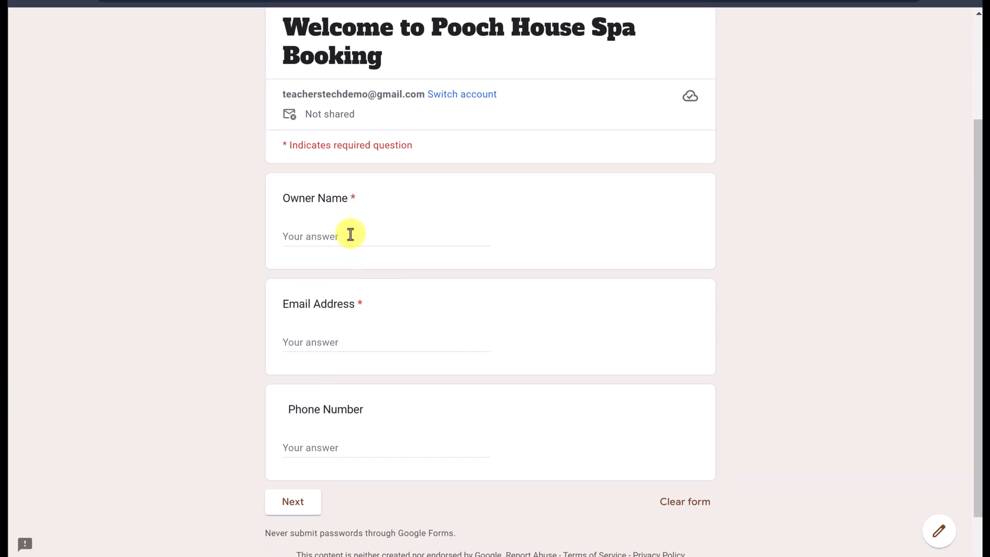
{"action": "scroll", "coordinate": [366, 253], "scroll_direction": "down", "scroll_amount": 1}
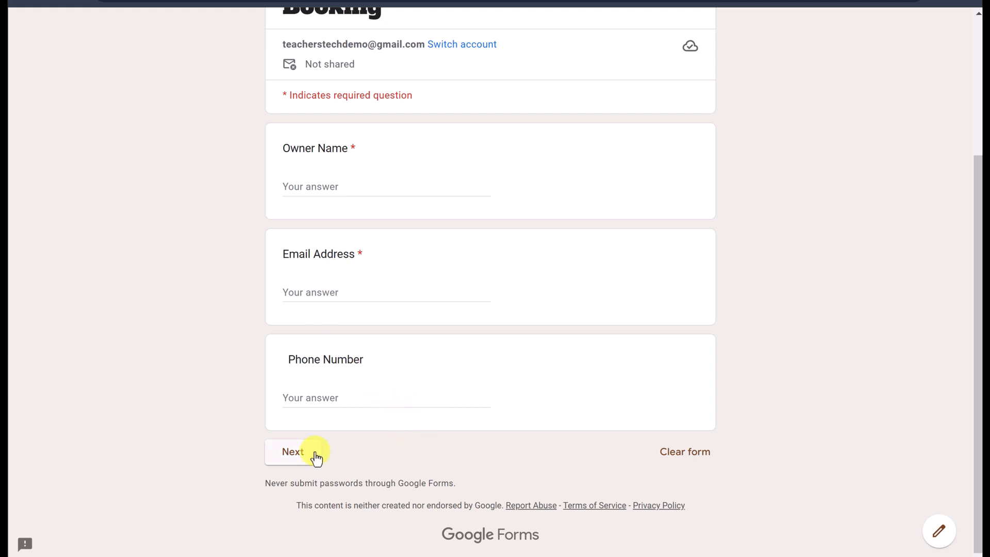
{"action": "left_click", "coordinate": [301, 463]}
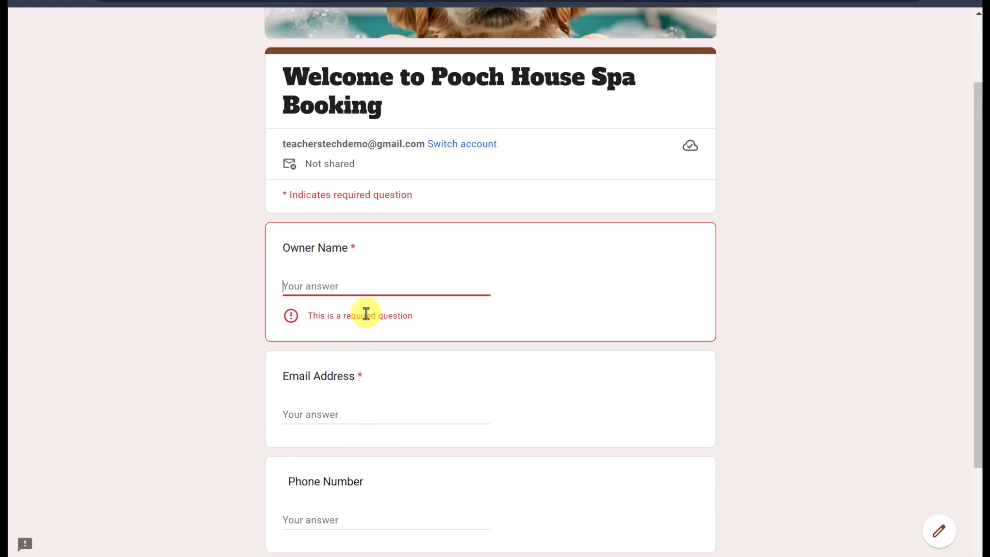
{"action": "scroll", "coordinate": [367, 311], "scroll_direction": "down", "scroll_amount": 2}
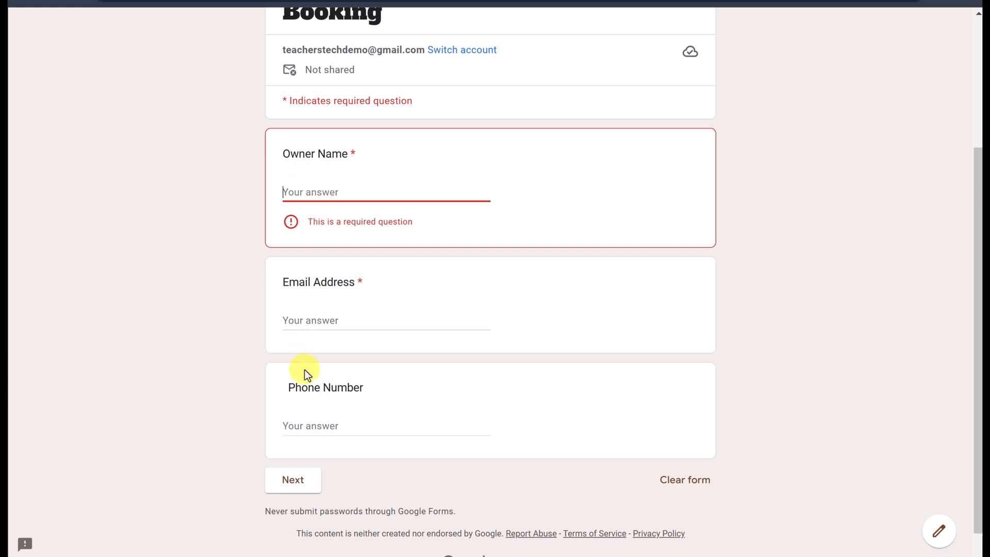
{"action": "scroll", "coordinate": [249, 313], "scroll_direction": "up", "scroll_amount": 3}
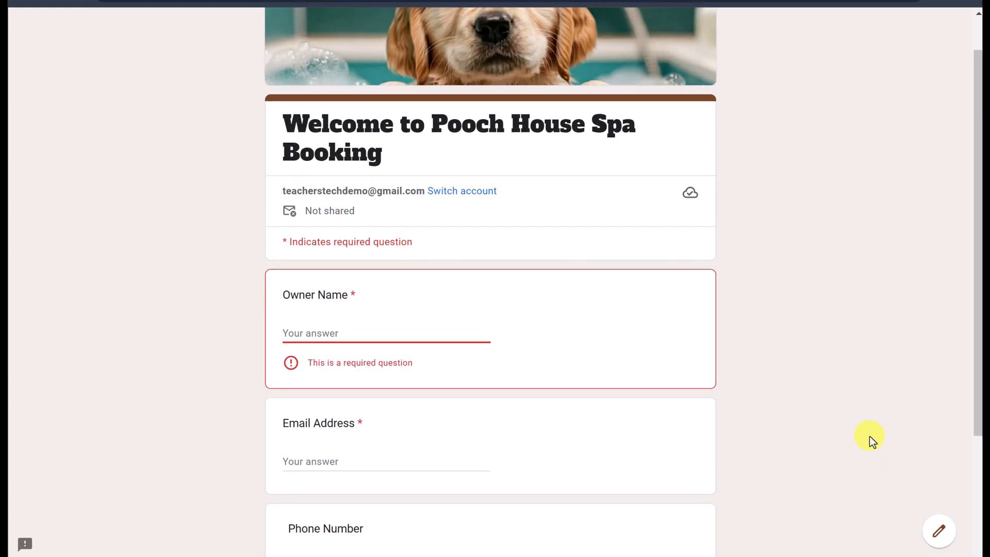
{"action": "left_click", "coordinate": [938, 539]}
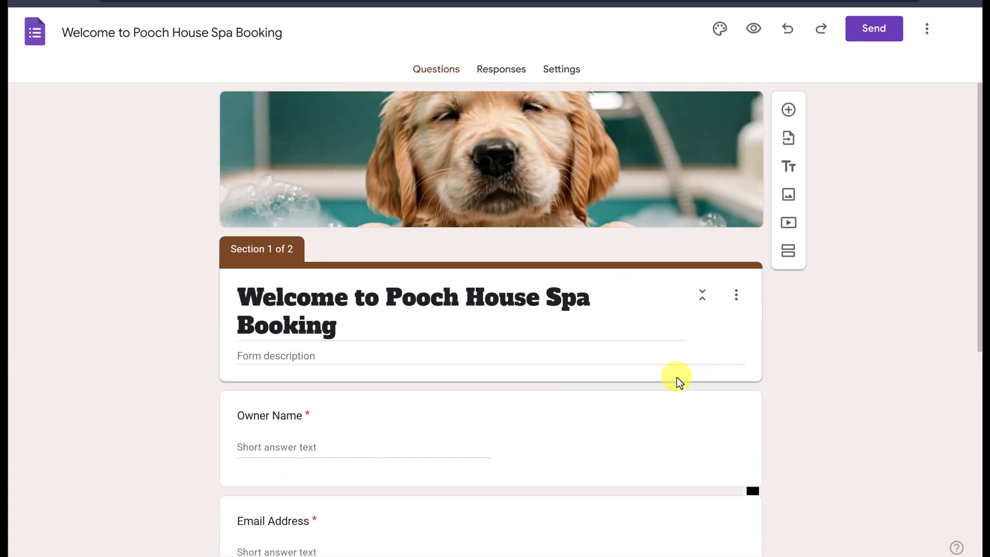
Make the Owner Name and Email Address questions optional.
{"action": "scroll", "coordinate": [636, 435], "scroll_direction": "down", "scroll_amount": 4}
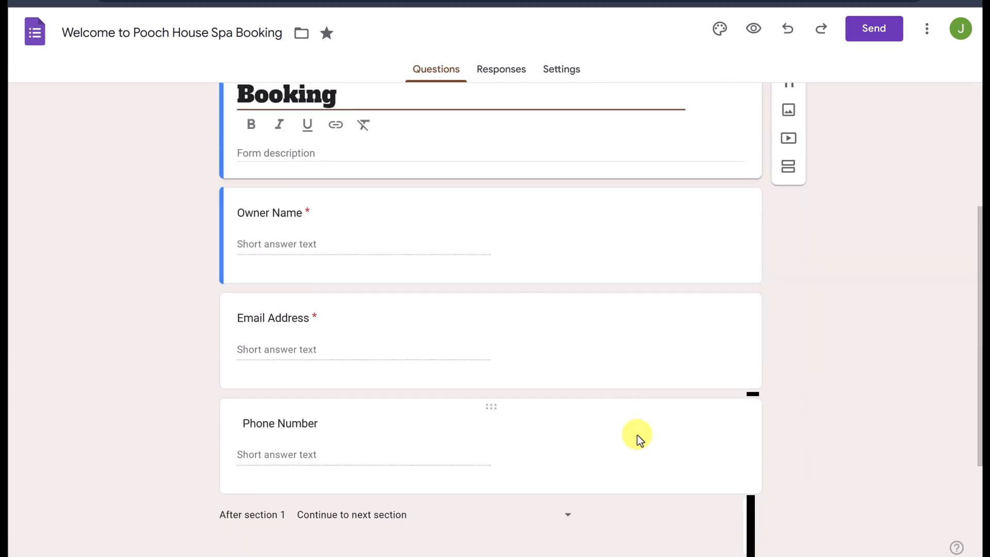
{"action": "left_click", "coordinate": [530, 300]}
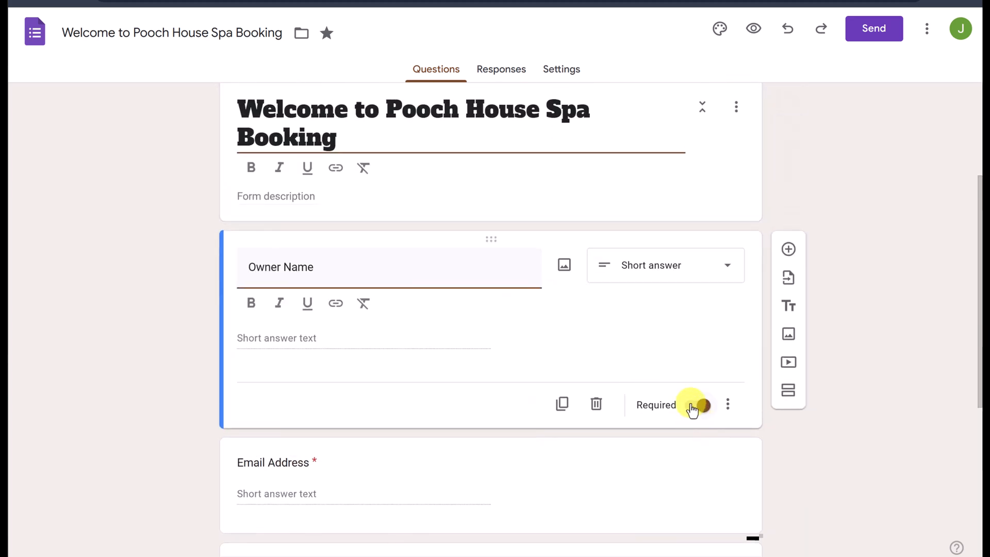
{"action": "left_click", "coordinate": [690, 407]}
{"action": "left_click", "coordinate": [693, 380]}
{"action": "scroll", "coordinate": [661, 411], "scroll_direction": "down", "scroll_amount": 2}
{"action": "left_click", "coordinate": [651, 384]}
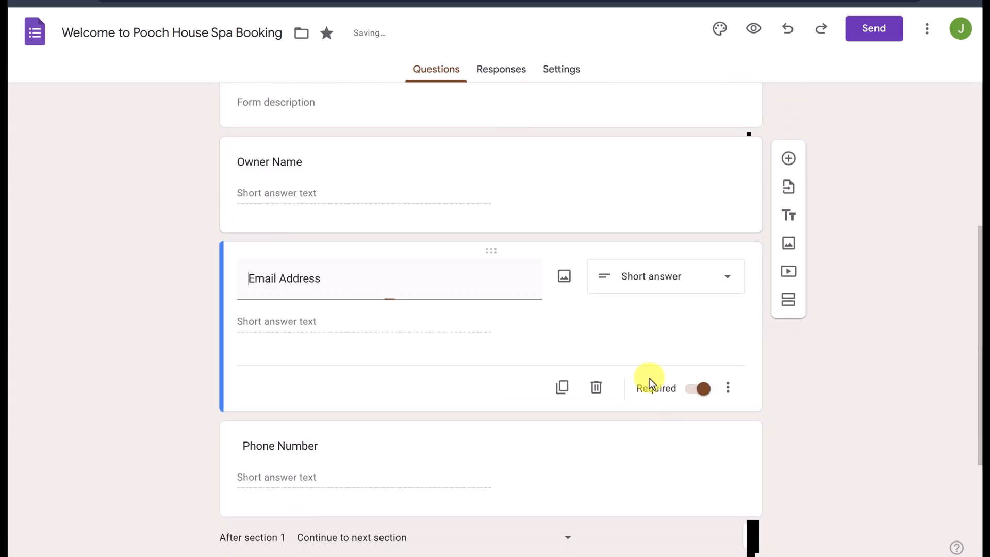
{"action": "left_click", "coordinate": [692, 416]}
{"action": "left_click", "coordinate": [696, 390]}
{"action": "scroll", "coordinate": [689, 442], "scroll_direction": "down", "scroll_amount": 2}
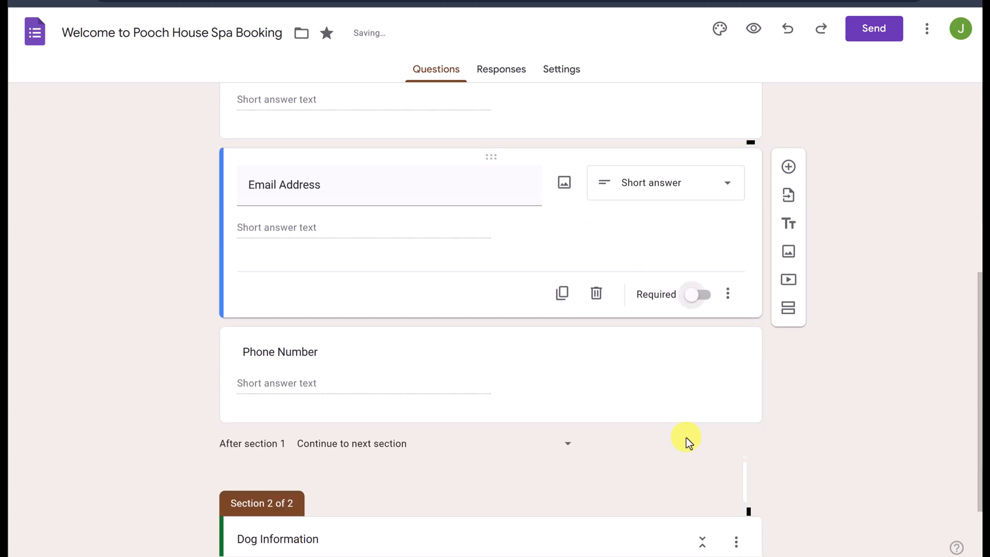
{"action": "left_click", "coordinate": [665, 407]}
{"action": "left_click", "coordinate": [697, 426]}
Preview the form again, advance with blank answers to the Dog Information section, and leave the preview for the editor.
{"action": "scroll", "coordinate": [717, 236], "scroll_direction": "up", "scroll_amount": 3}
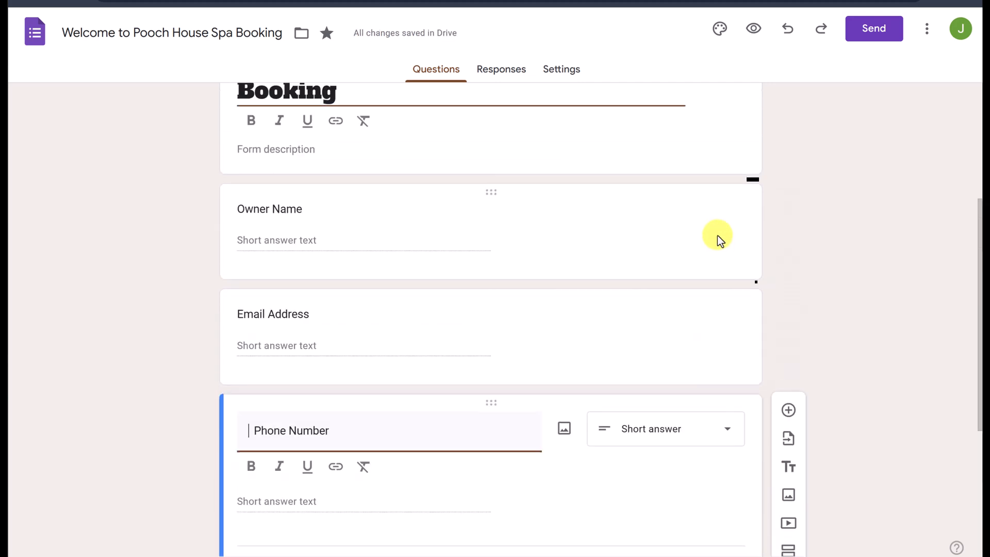
{"action": "scroll", "coordinate": [720, 240], "scroll_direction": "up", "scroll_amount": 3}
{"action": "left_click", "coordinate": [752, 30]}
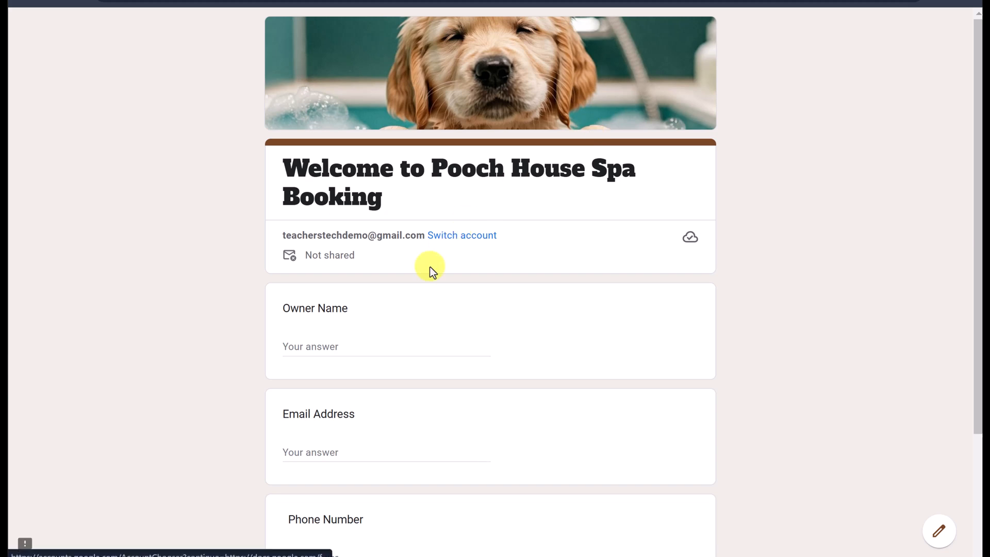
{"action": "scroll", "coordinate": [423, 295], "scroll_direction": "down", "scroll_amount": 3}
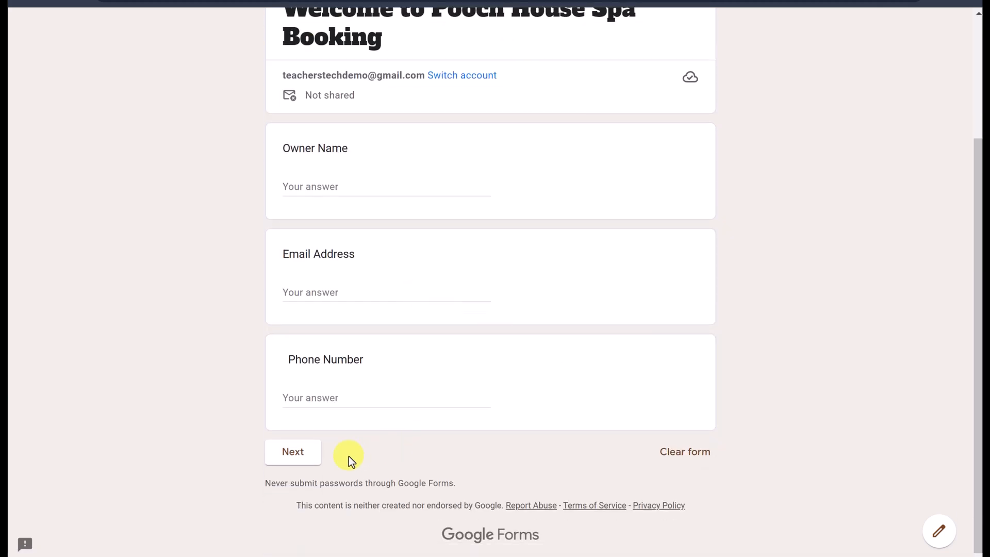
{"action": "left_click", "coordinate": [304, 460]}
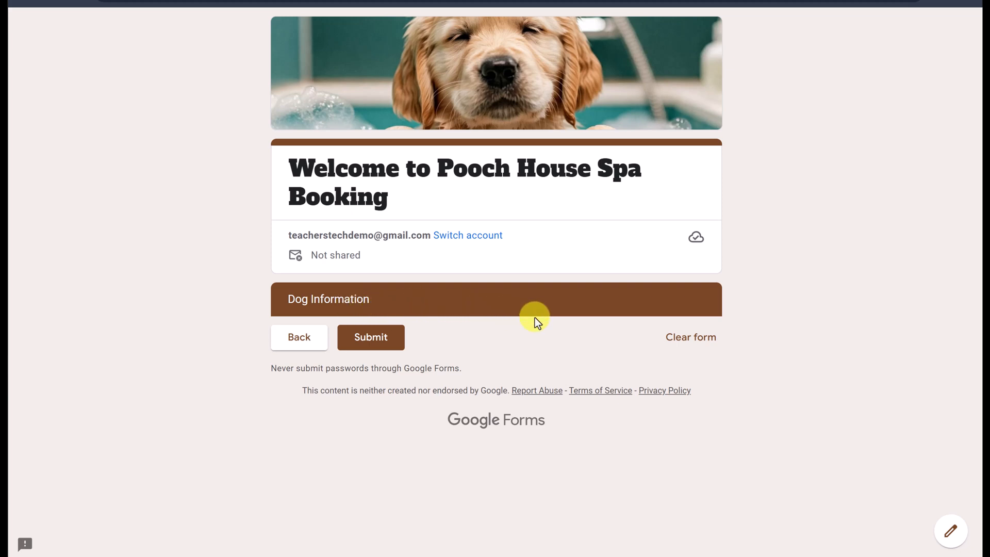
{"action": "left_click", "coordinate": [952, 534]}
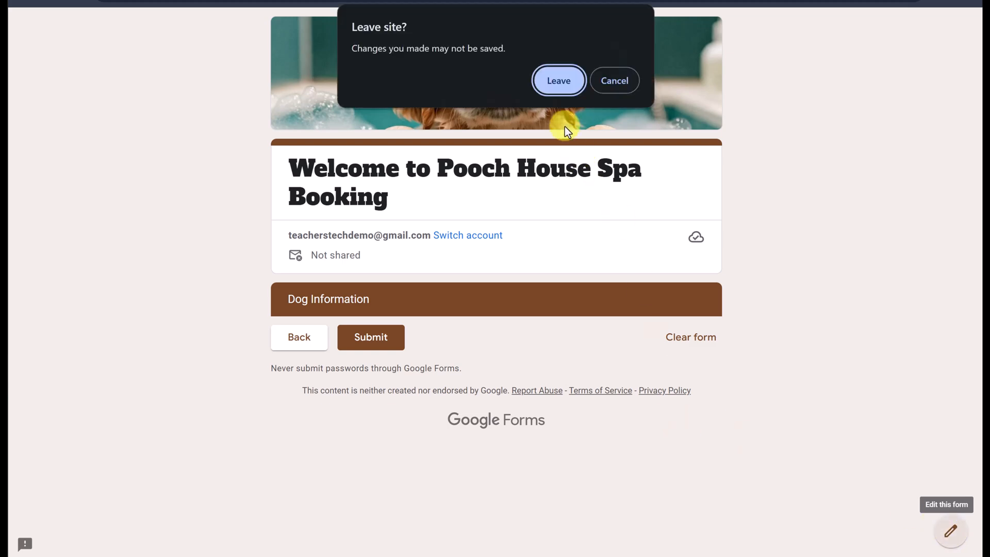
{"action": "left_click", "coordinate": [559, 82]}
View the available section actions for the Dog Information section without applying any.
{"action": "scroll", "coordinate": [436, 402], "scroll_direction": "down", "scroll_amount": 7}
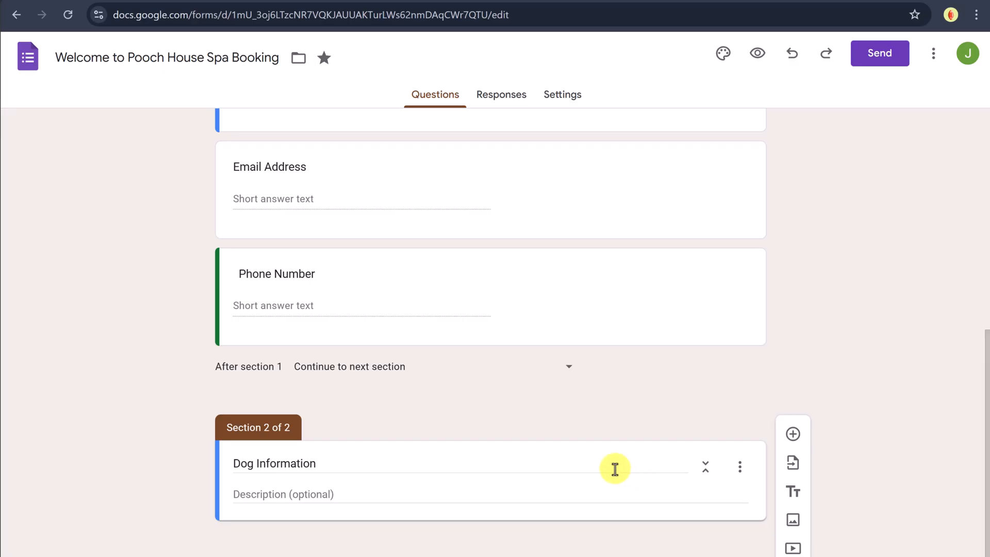
{"action": "left_click", "coordinate": [602, 464]}
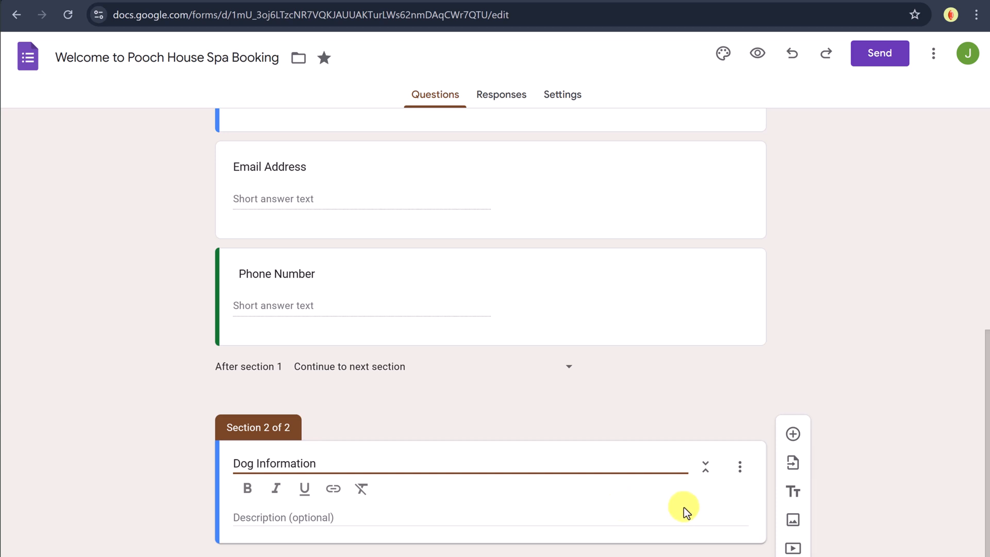
{"action": "left_click", "coordinate": [741, 479]}
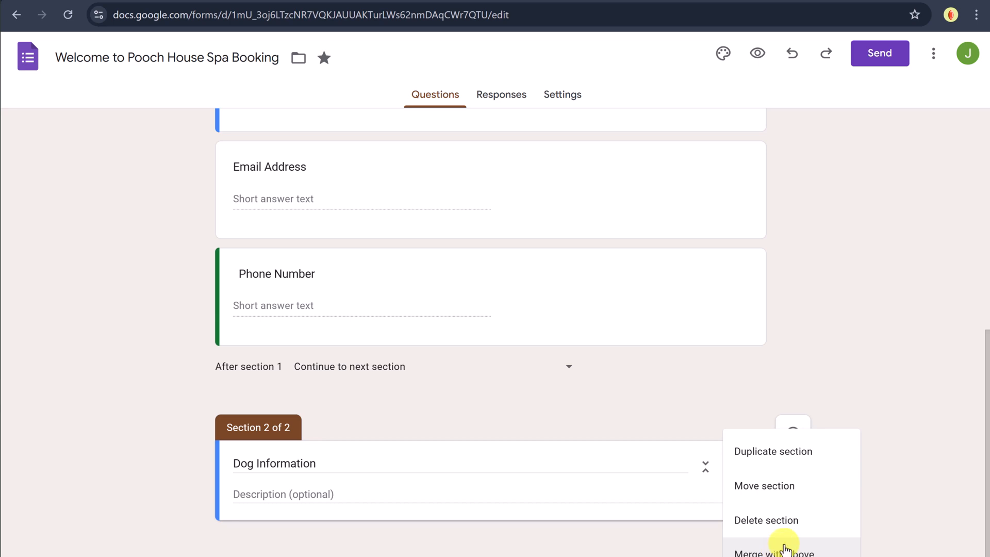
{"action": "left_click", "coordinate": [901, 484]}
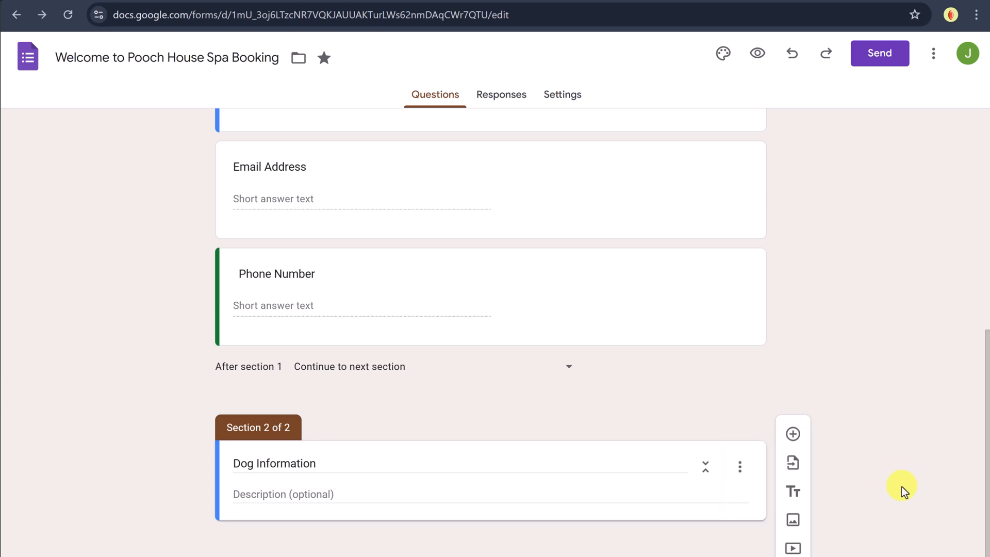
Add a short-answer question "What is your dog's name?" to the Dog Information section.
{"action": "scroll", "coordinate": [883, 489], "scroll_direction": "down", "scroll_amount": 1}
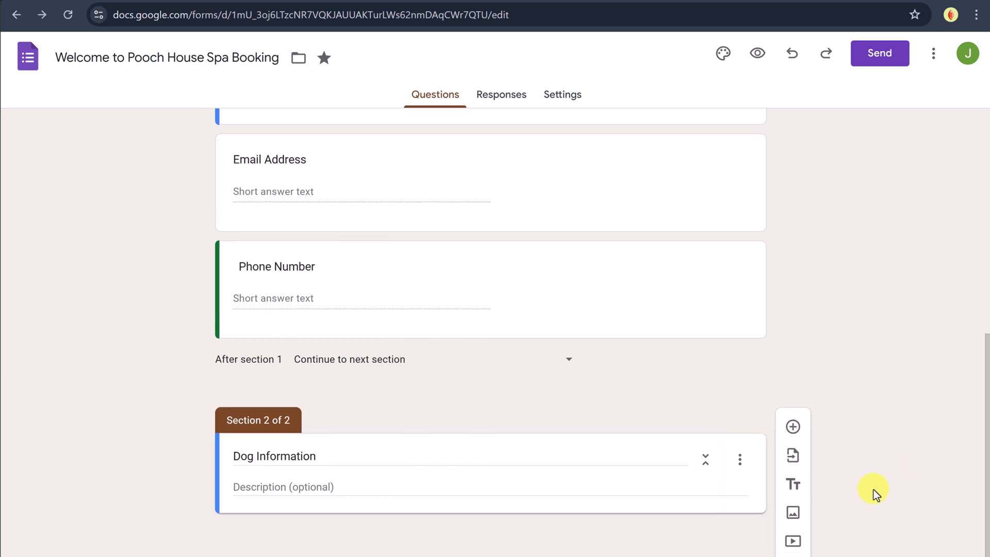
{"action": "left_click", "coordinate": [792, 433]}
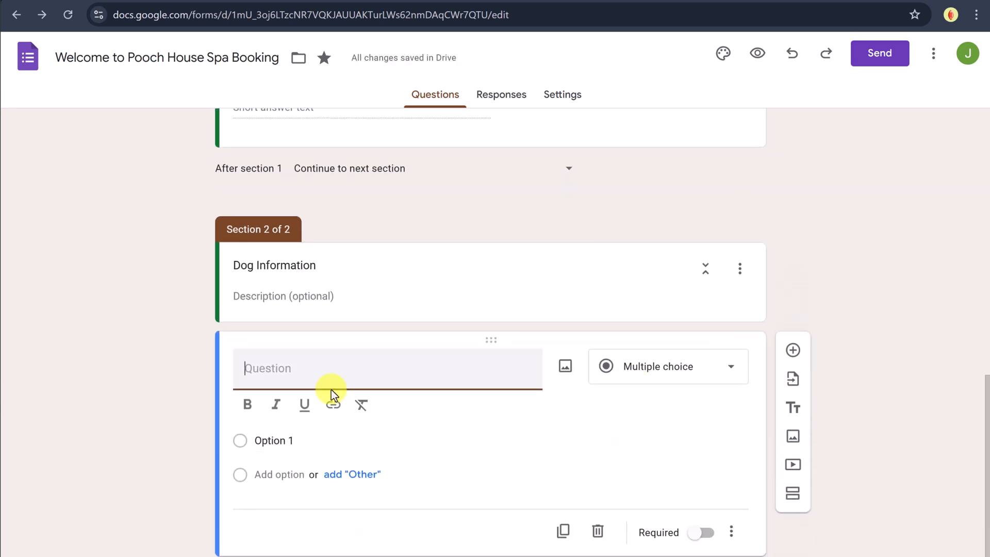
{"action": "type", "text": "What is your dog's name?"}
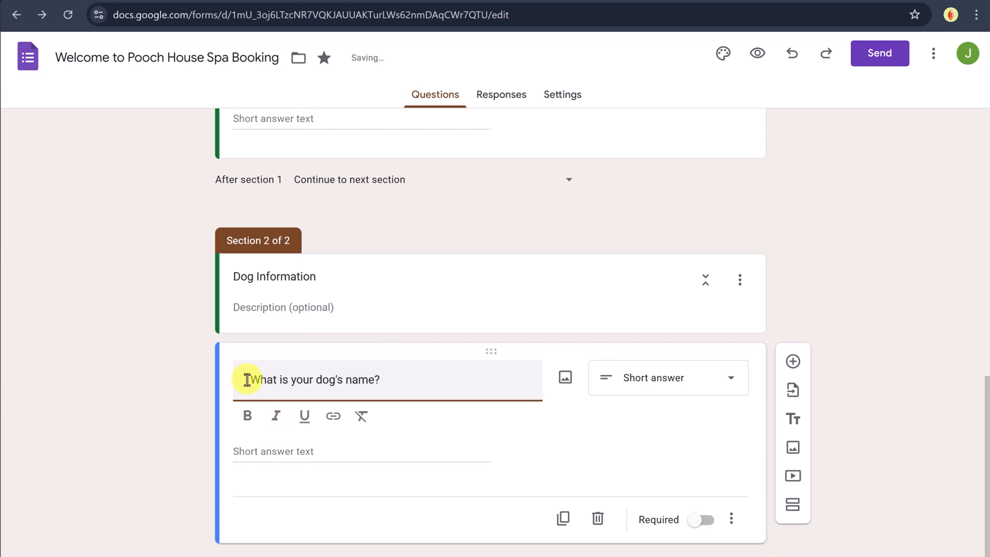
Remove the leading spaces from the "What is your dog's name?" question title and make it bold, without adding a link.
{"action": "key", "text": "BackSpace"}
{"action": "key", "text": "BackSpace"}
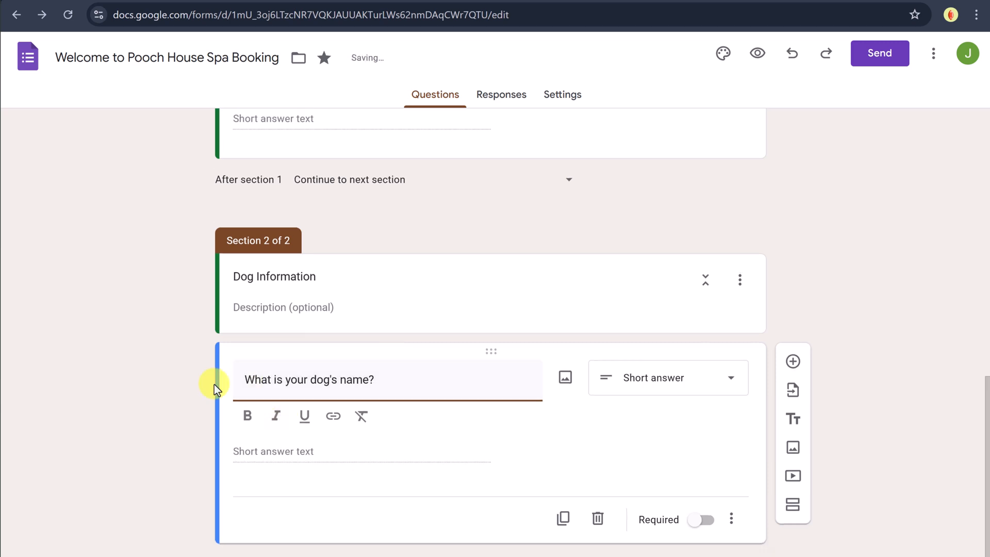
{"action": "triple_click", "coordinate": [276, 380]}
{"action": "left_click", "coordinate": [248, 421]}
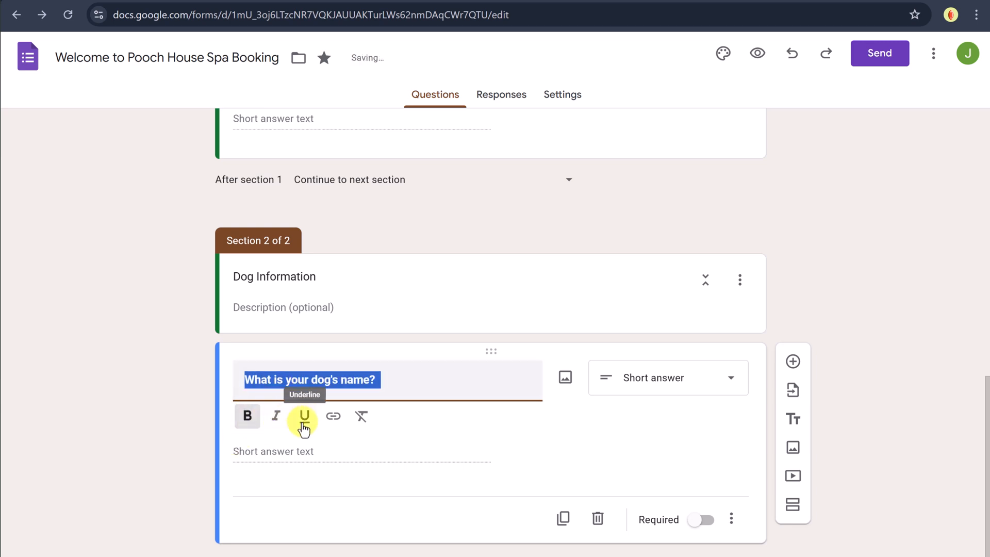
{"action": "left_click", "coordinate": [333, 418]}
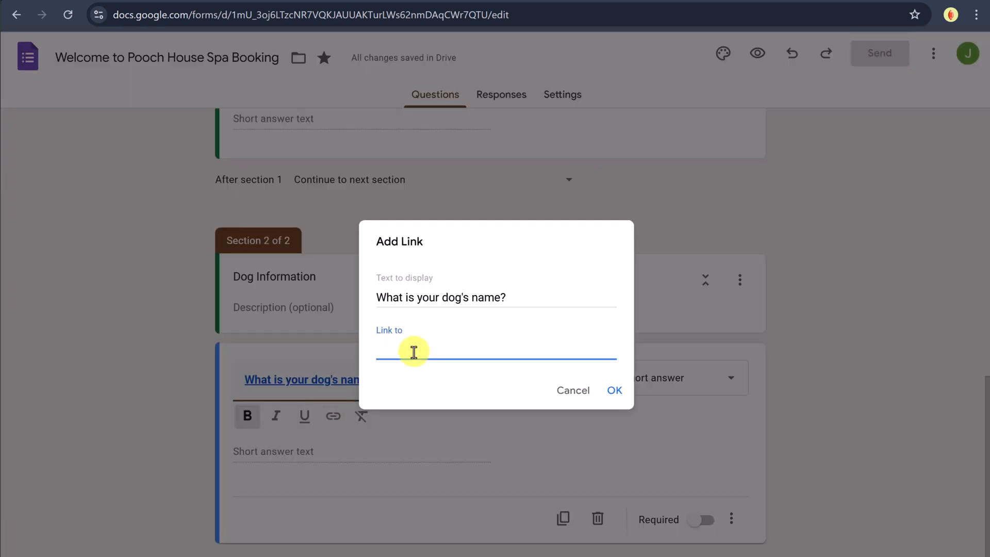
{"action": "left_click", "coordinate": [567, 388]}
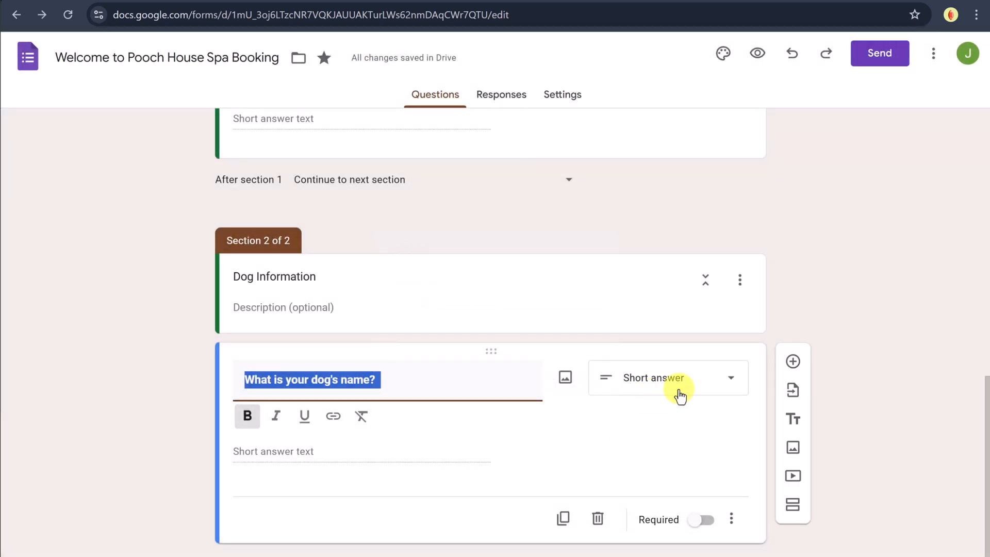
{"action": "left_click", "coordinate": [849, 297]}
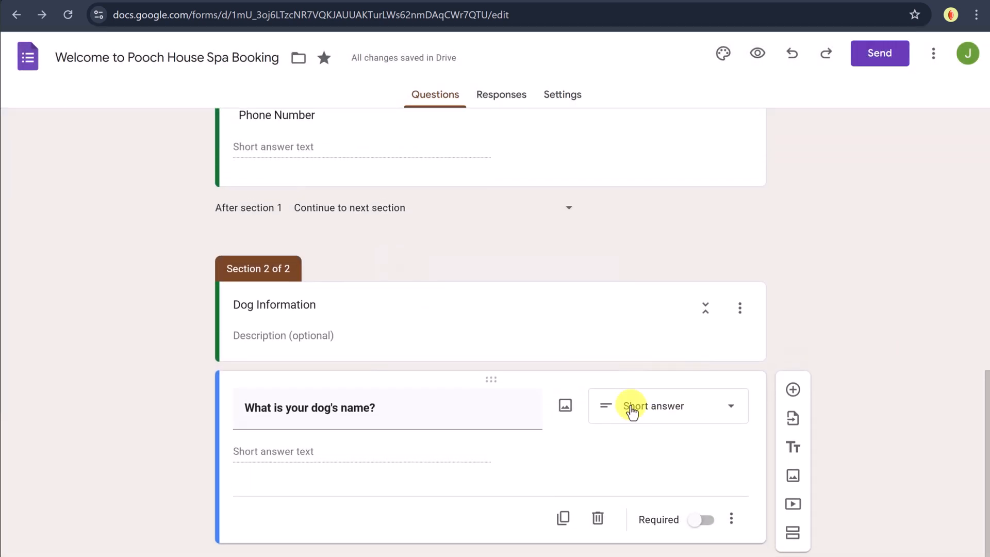
Upload image4.jpg from the computer as the image for the "What is your dog's name?" question.
{"action": "left_click", "coordinate": [566, 410]}
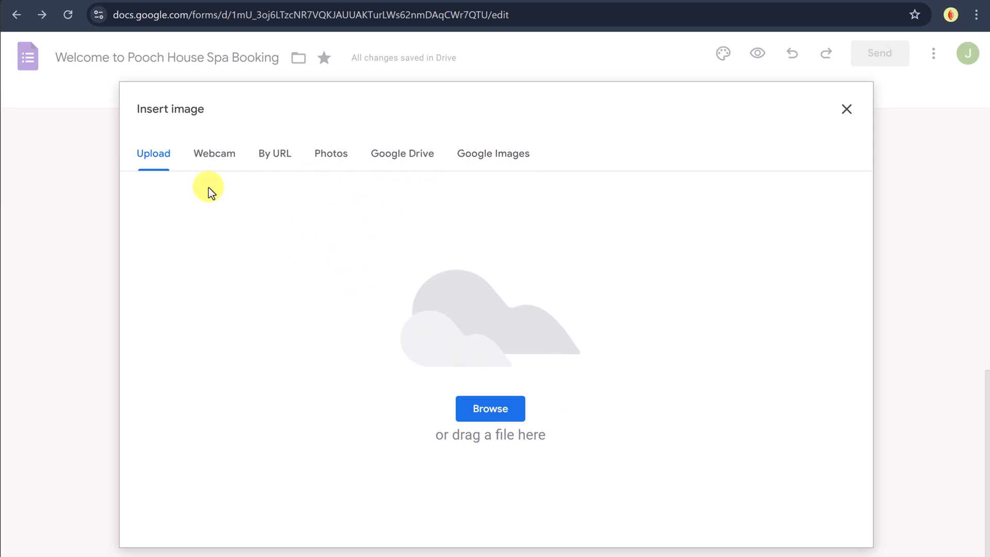
{"action": "left_click", "coordinate": [467, 413]}
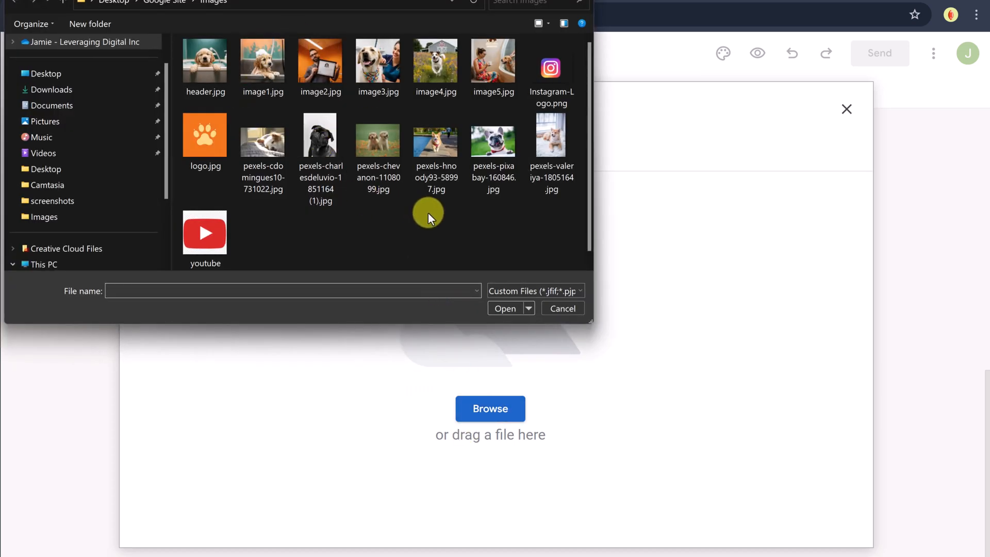
{"action": "left_click", "coordinate": [433, 63]}
{"action": "left_click", "coordinate": [507, 308]}
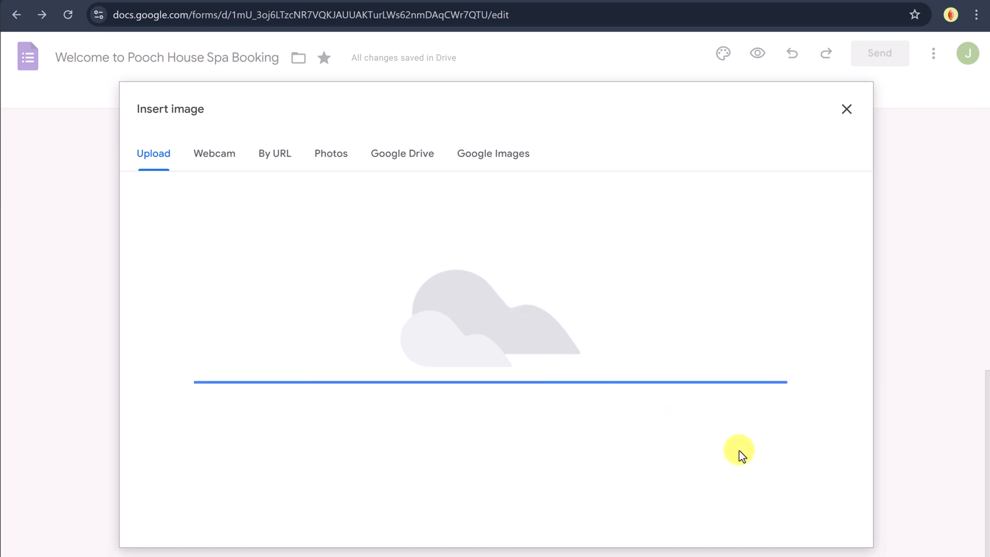
Shrink the dog image in the "What is your dog's name?" question to about 70% of its width.
{"action": "scroll", "coordinate": [594, 441], "scroll_direction": "down", "scroll_amount": 4}
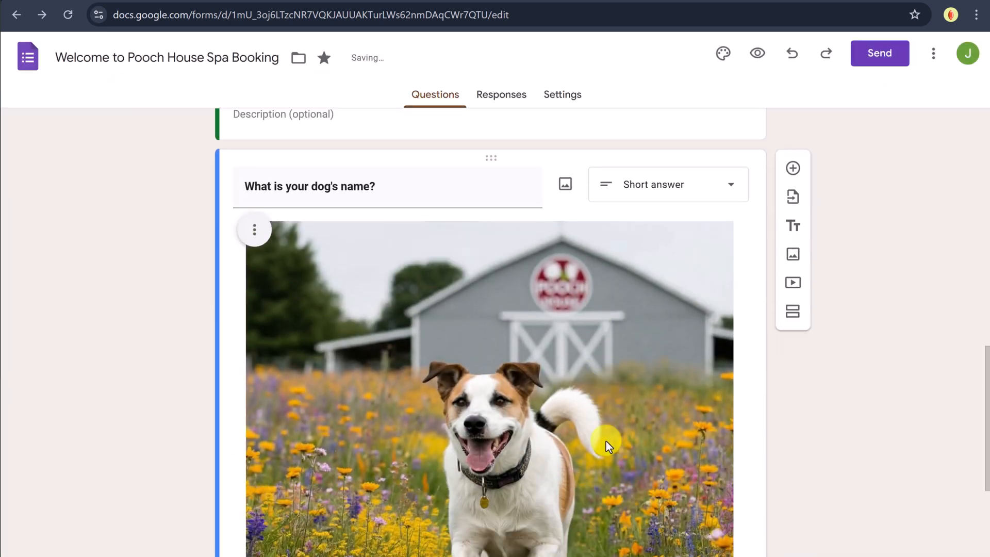
{"action": "scroll", "coordinate": [593, 412], "scroll_direction": "down", "scroll_amount": 1}
{"action": "left_click", "coordinate": [555, 322]}
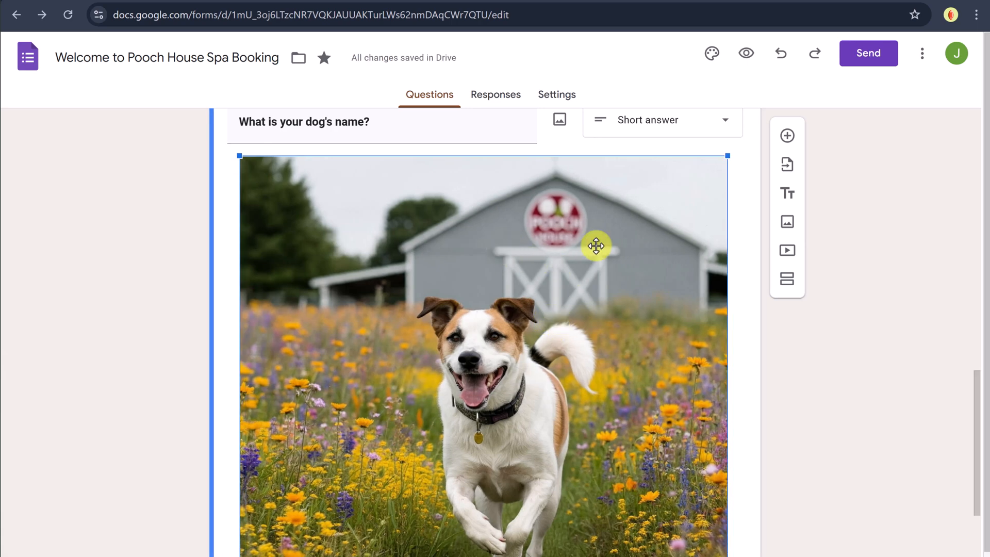
{"action": "left_click_drag", "start_coordinate": [727, 155], "coordinate": [593, 306]}
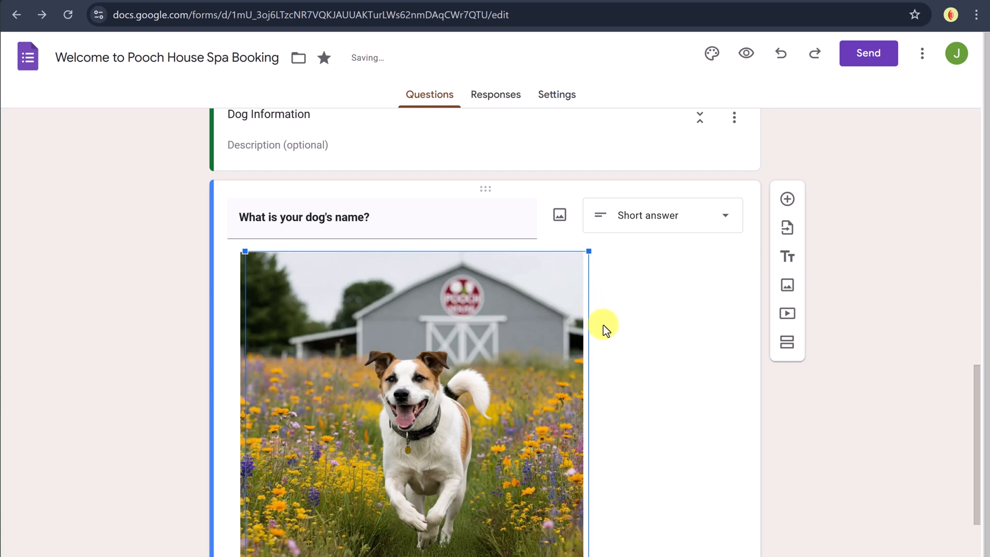
{"action": "scroll", "coordinate": [603, 327], "scroll_direction": "down", "scroll_amount": 3}
{"action": "scroll", "coordinate": [609, 345], "scroll_direction": "up", "scroll_amount": 5}
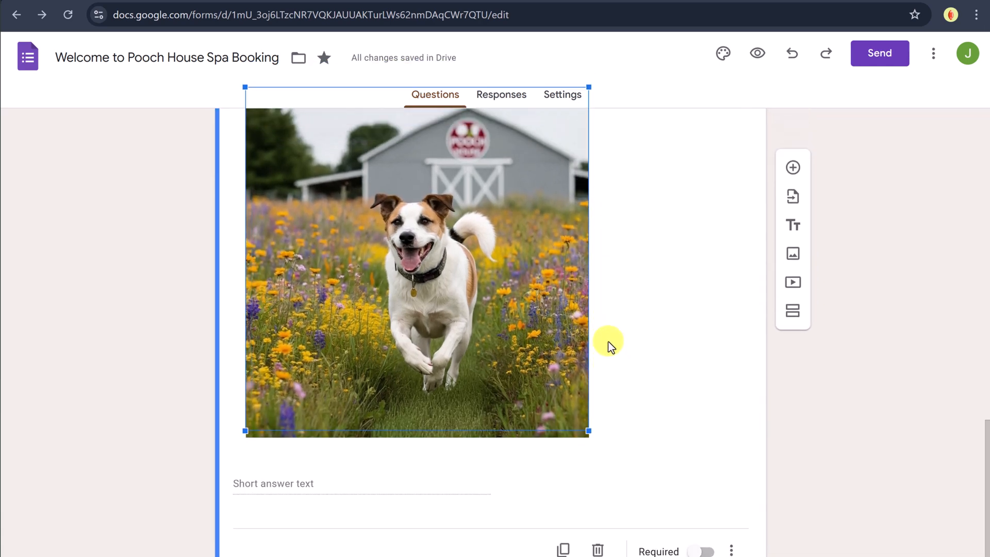
{"action": "left_click", "coordinate": [867, 373]}
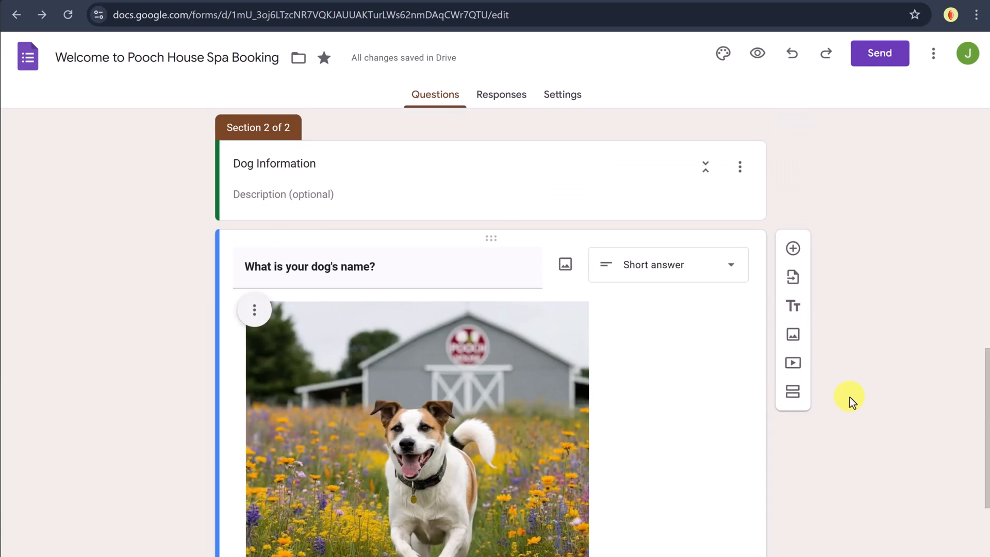
Preview the form, advance to the Dog Information section to check the question with its image, and return to the editor.
{"action": "left_click", "coordinate": [757, 53]}
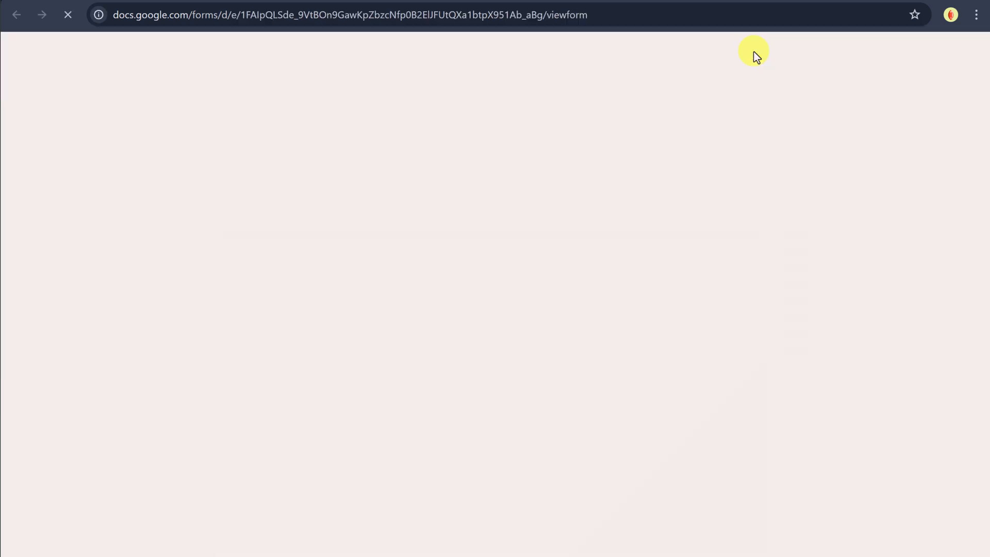
{"action": "scroll", "coordinate": [577, 193], "scroll_direction": "down", "scroll_amount": 3}
{"action": "left_click", "coordinate": [294, 481]}
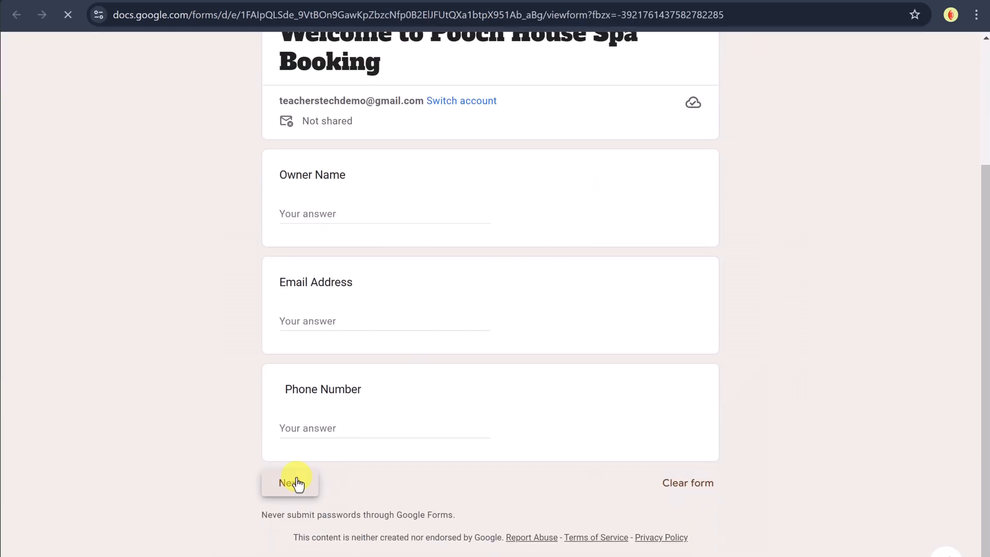
{"action": "scroll", "coordinate": [299, 299], "scroll_direction": "down", "scroll_amount": 5}
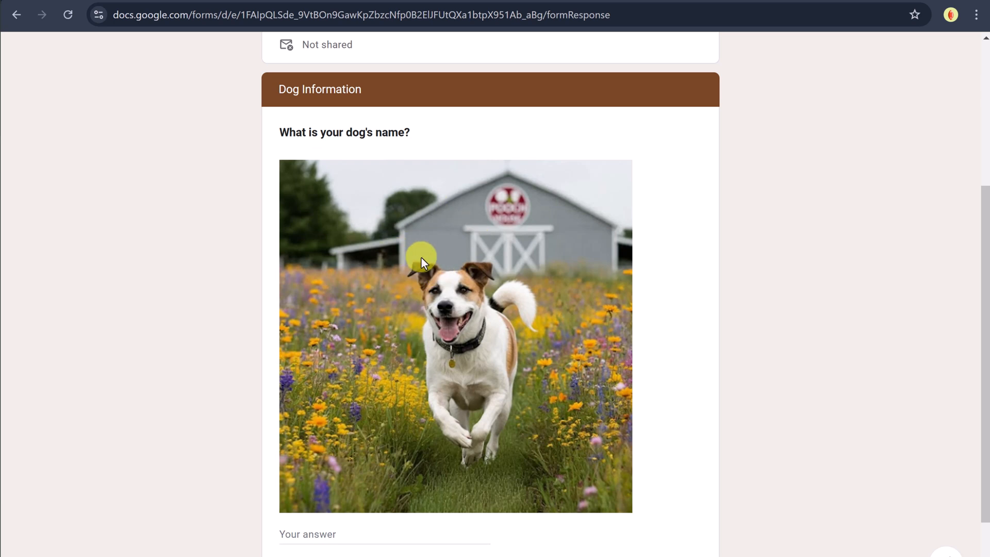
{"action": "scroll", "coordinate": [420, 258], "scroll_direction": "down", "scroll_amount": 2}
{"action": "scroll", "coordinate": [364, 250], "scroll_direction": "up", "scroll_amount": 2}
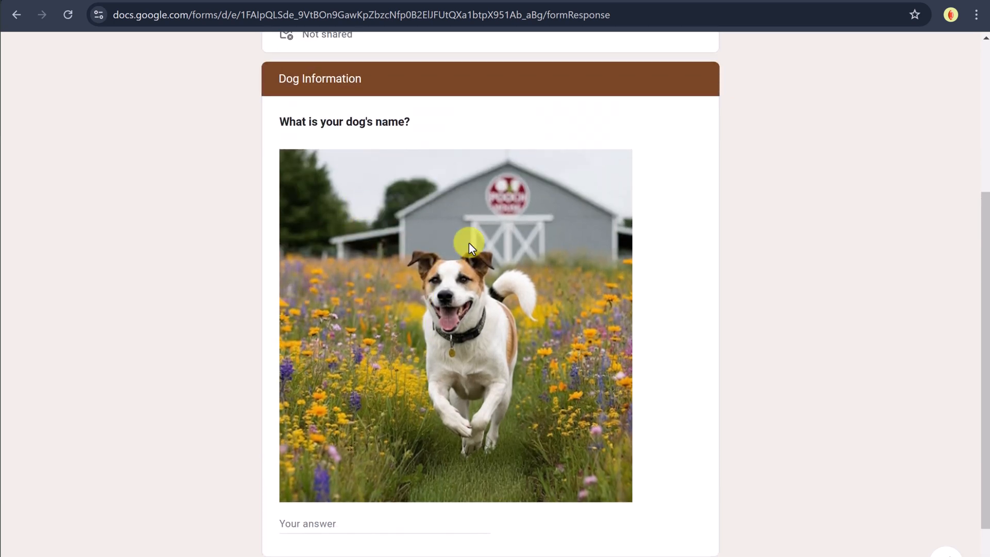
{"action": "scroll", "coordinate": [470, 243], "scroll_direction": "down", "scroll_amount": 2}
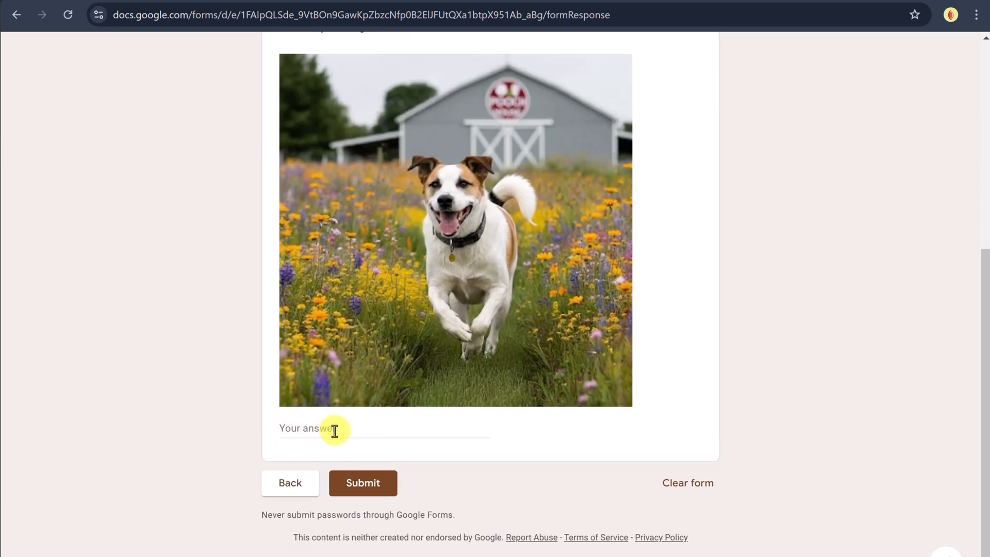
{"action": "scroll", "coordinate": [376, 404], "scroll_direction": "up", "scroll_amount": 5}
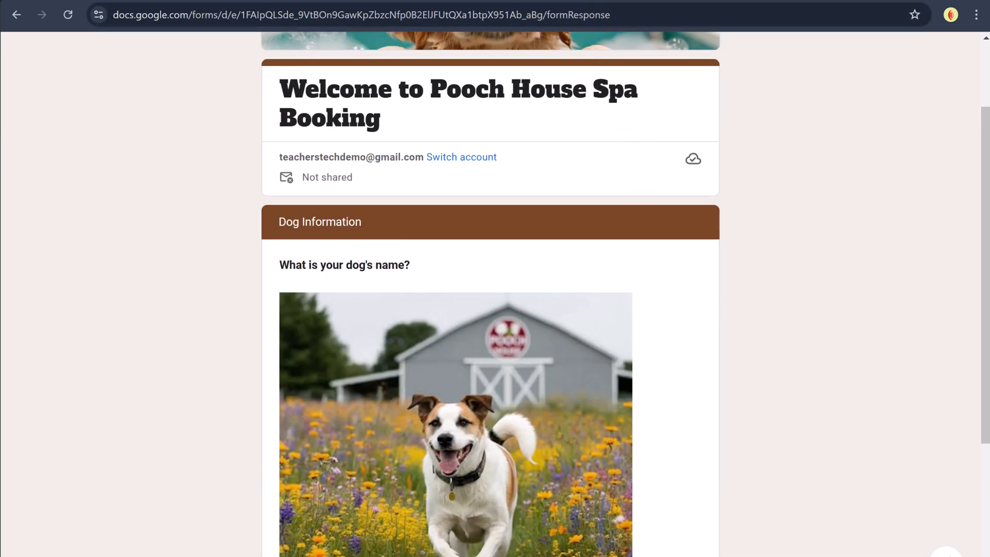
{"action": "left_click", "coordinate": [541, 1]}
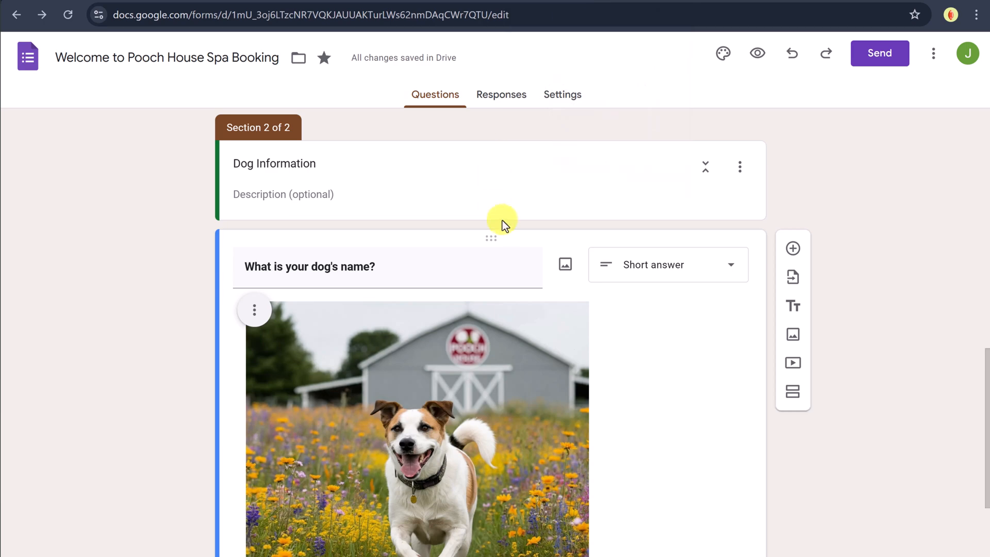
Add a question "How old is your dog?" below the dog's name question and set its type to Multiple choice.
{"action": "scroll", "coordinate": [645, 185], "scroll_direction": "down", "scroll_amount": 5}
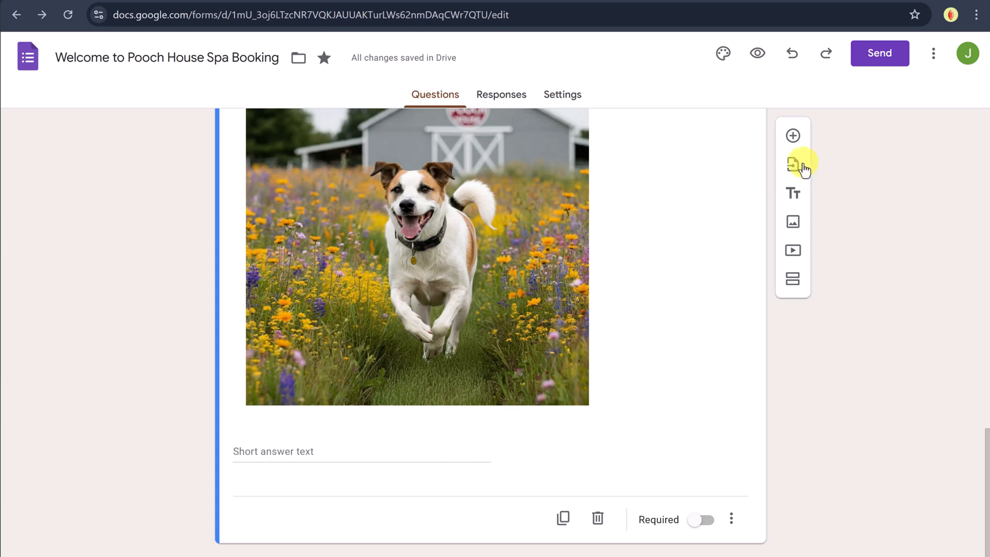
{"action": "left_click", "coordinate": [787, 138]}
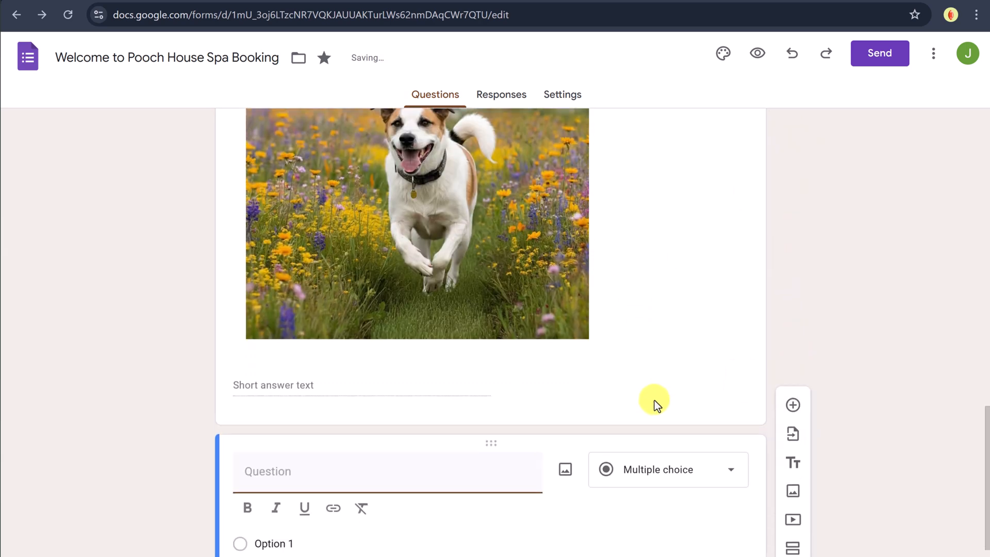
{"action": "type", "text": "How old is your dog?"}
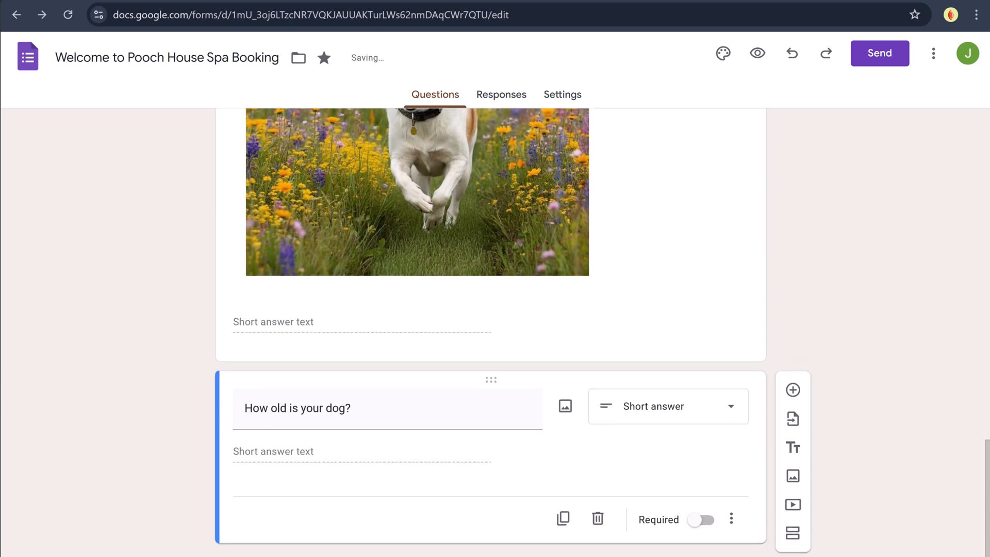
{"action": "left_click", "coordinate": [683, 420]}
{"action": "left_click", "coordinate": [669, 214]}
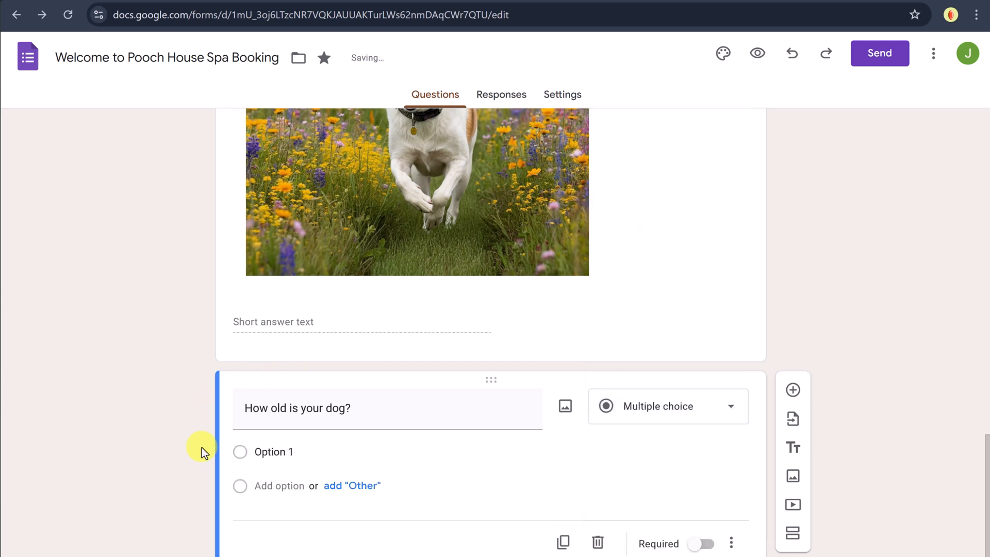
Give the dog age question the options "Puppy (0-1 year)", "Young Adult (1-3 years)", "Adult (3-7 years)" and "Senior (7+ years)".
{"action": "left_click", "coordinate": [278, 452]}
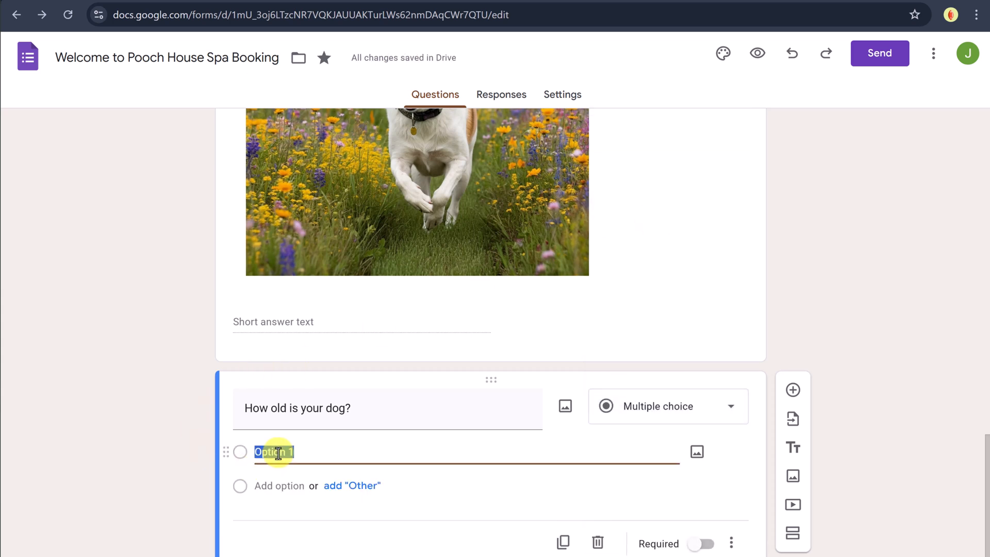
{"action": "type", "text": "Puppy (0-1 year)"}
{"action": "left_click", "coordinate": [144, 451]}
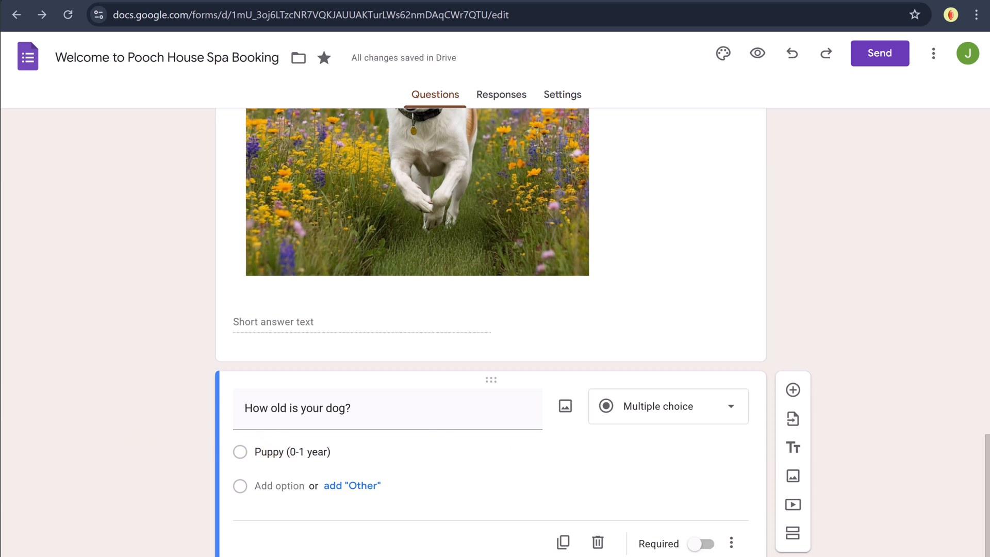
{"action": "left_click", "coordinate": [299, 487]}
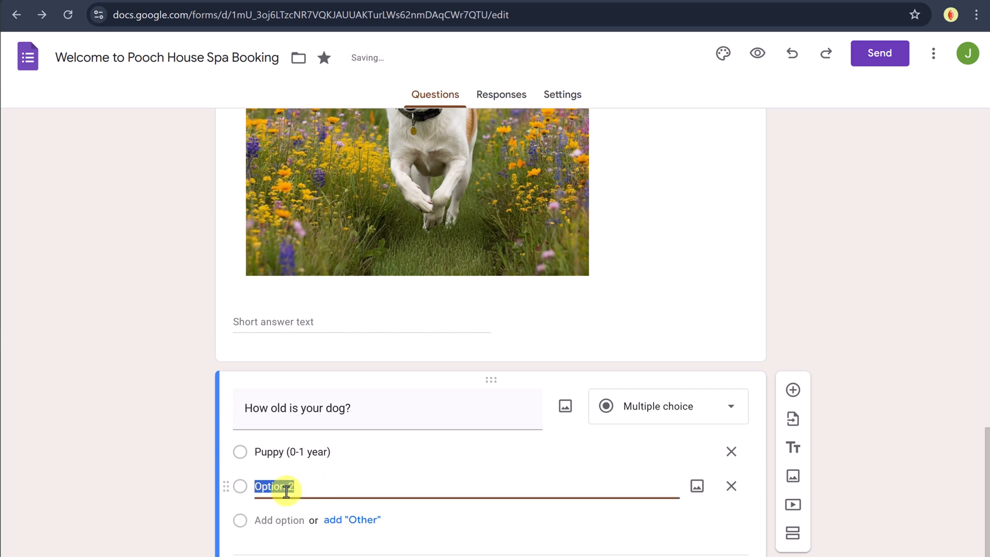
{"action": "type", "text": "Young Adult (1-3 years)"}
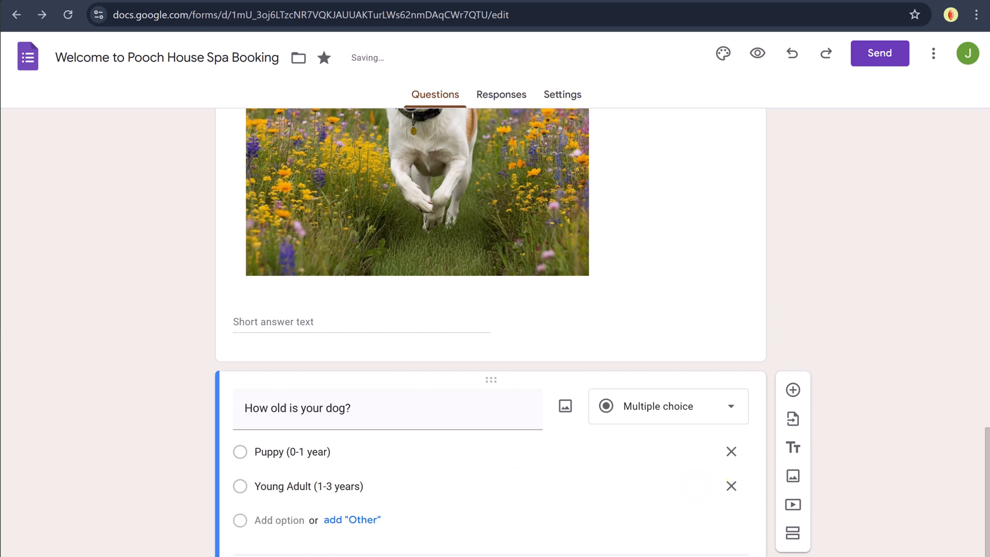
{"action": "left_click", "coordinate": [279, 521]}
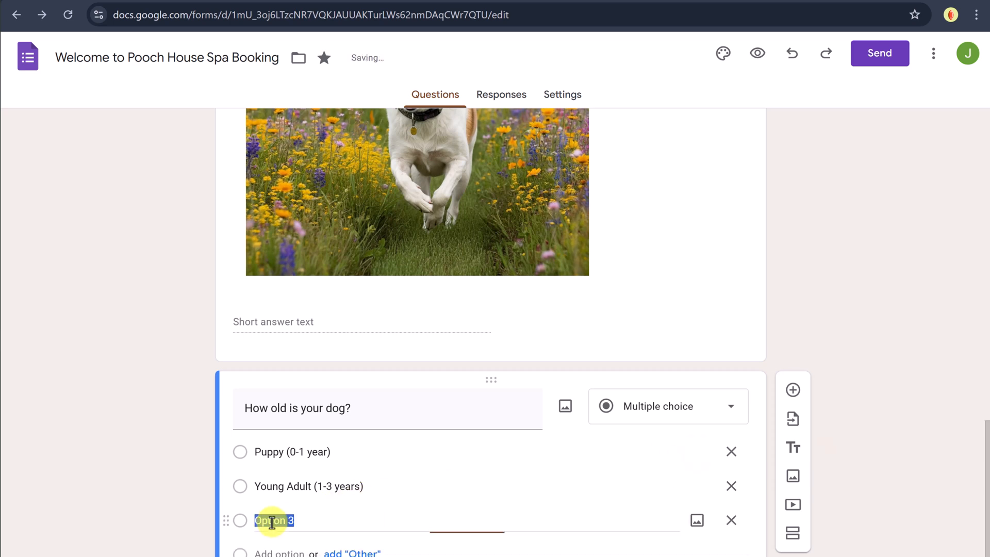
{"action": "type", "text": "Adult (3-7 years)"}
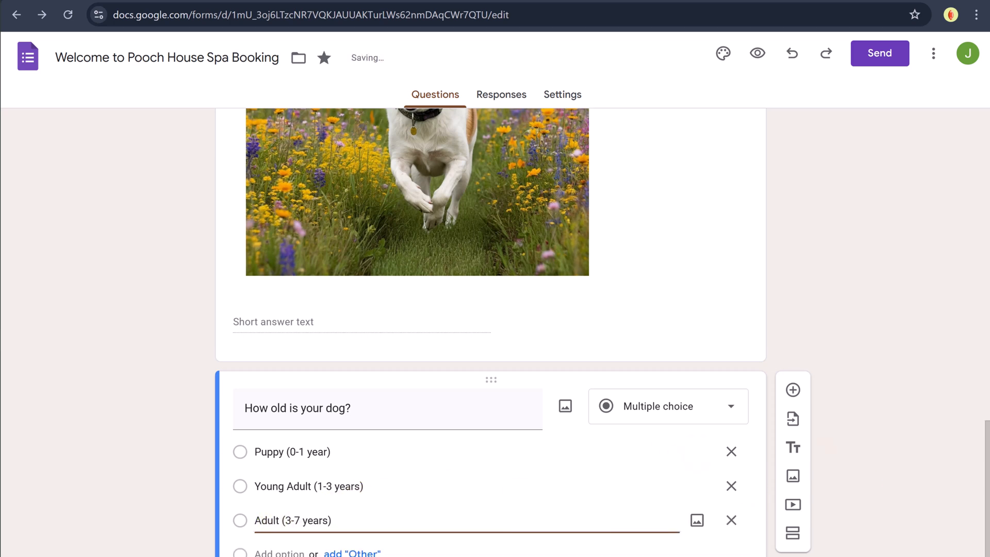
{"action": "left_click", "coordinate": [268, 552]}
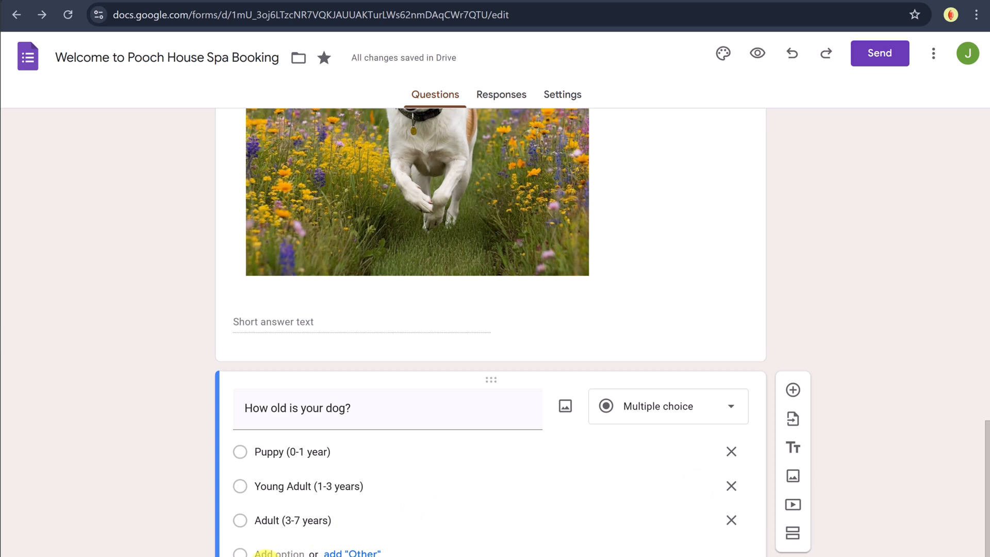
{"action": "type", "text": "Senior (7+ years)"}
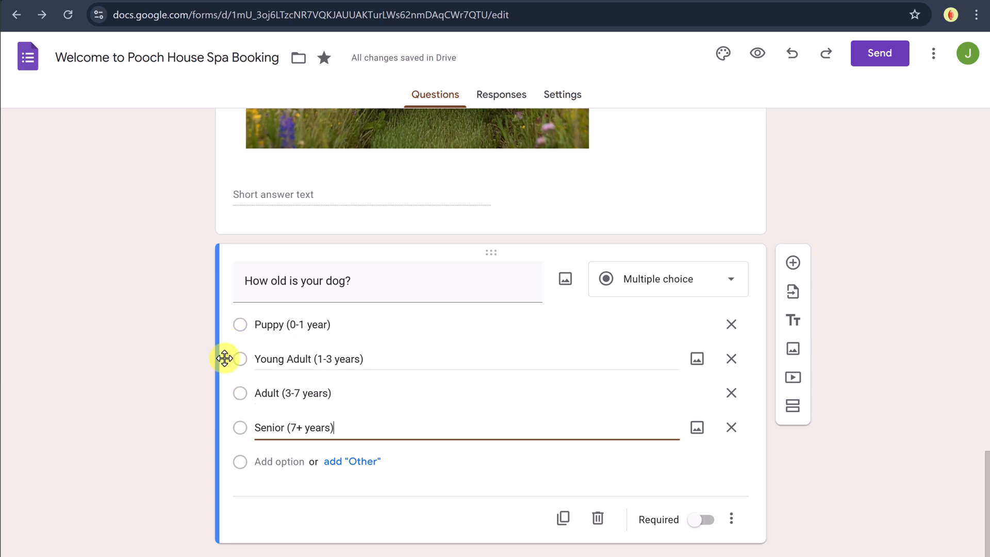
{"action": "mouse_move", "coordinate": [223, 357]}
{"action": "left_mouse_down"}
{"action": "mouse_move", "coordinate": [230, 321]}
{"action": "mouse_move", "coordinate": [230, 373]}
{"action": "left_mouse_up"}
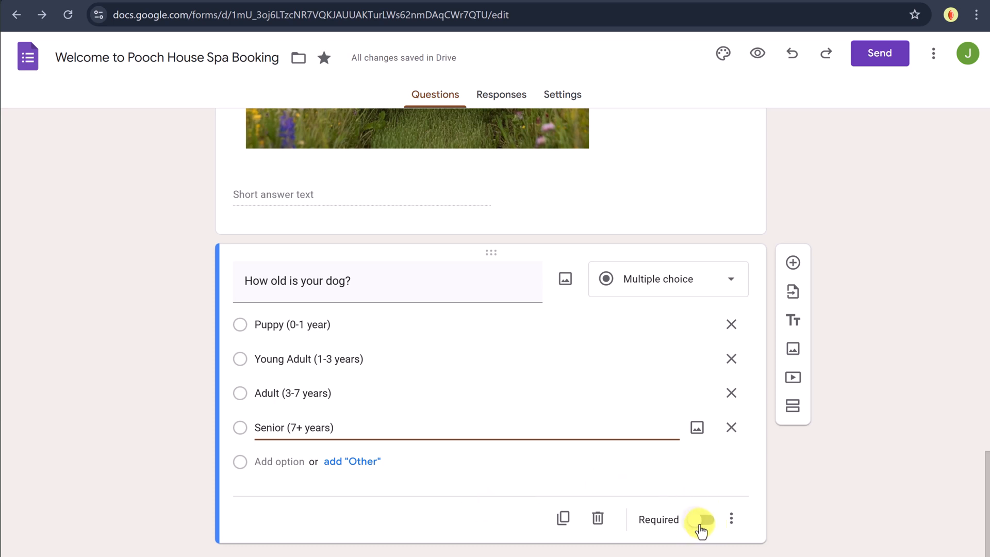
Add a multiple-choice question titled "What size is your dog?" below the dog age question.
{"action": "left_click", "coordinate": [793, 262]}
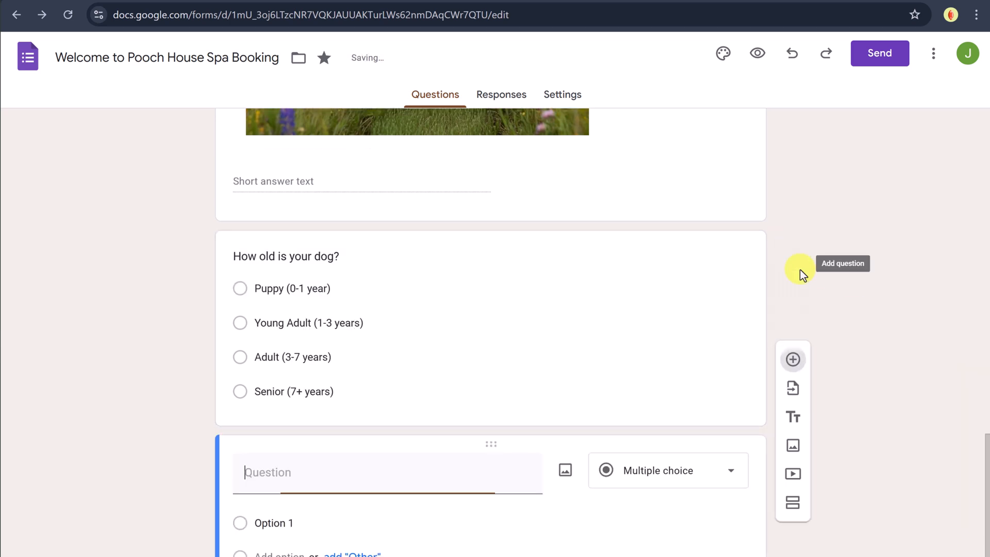
{"action": "type", "text": "What size is your dog?"}
{"action": "scroll", "coordinate": [353, 455], "scroll_direction": "down", "scroll_amount": 2}
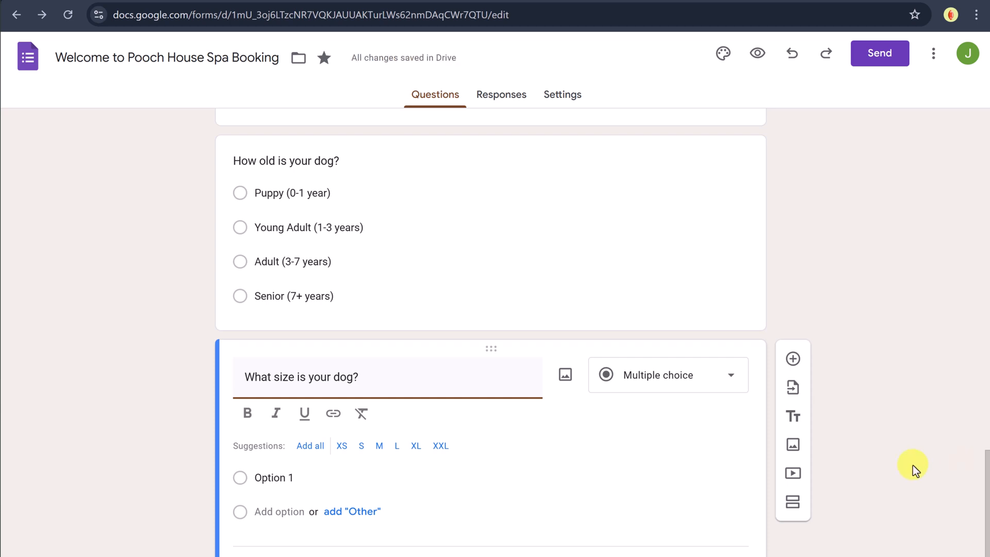
Give the dog size question the options "Small (0-20 lbs)", "Medium (20-50 lbs)", "Large (50-90 lbs)" and "Extra Large (90+ lbs)".
{"action": "scroll", "coordinate": [758, 451], "scroll_direction": "down", "scroll_amount": 1}
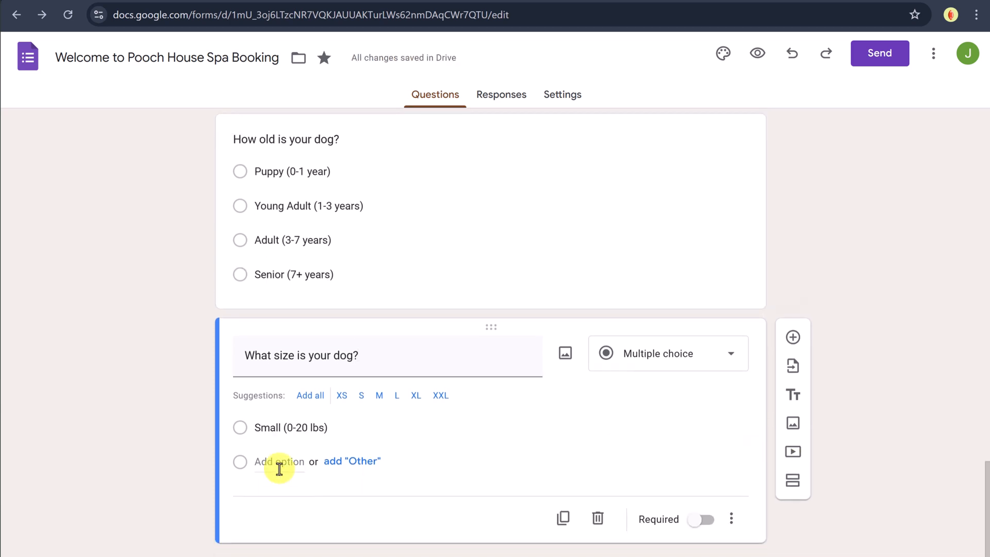
{"action": "left_click", "coordinate": [279, 465]}
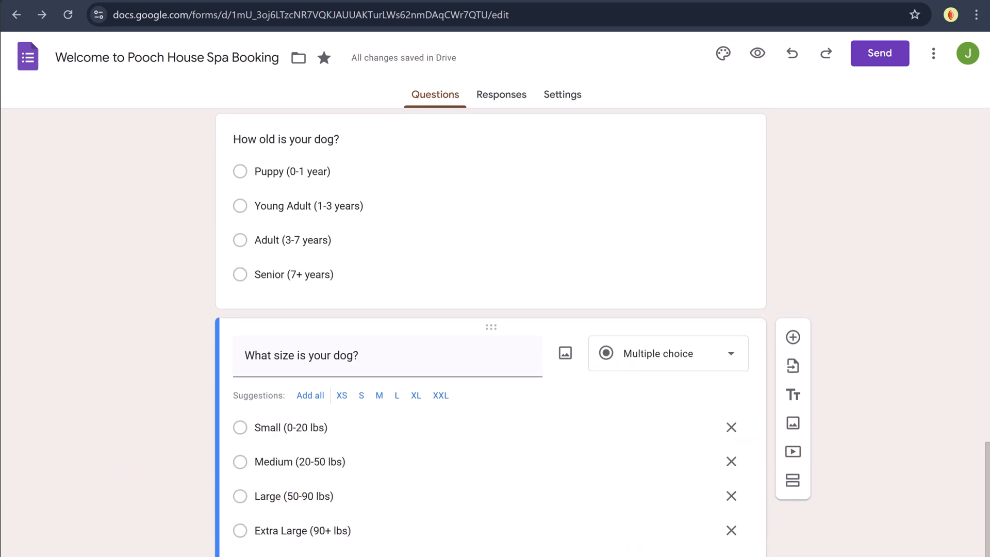
Add a File upload question titled "Please upload a picture of your pooch." below the dog size question, allowing uploads to Drive.
{"action": "scroll", "coordinate": [63, 401], "scroll_direction": "down", "scroll_amount": 1}
{"action": "scroll", "coordinate": [63, 401], "scroll_direction": "down", "scroll_amount": 1}
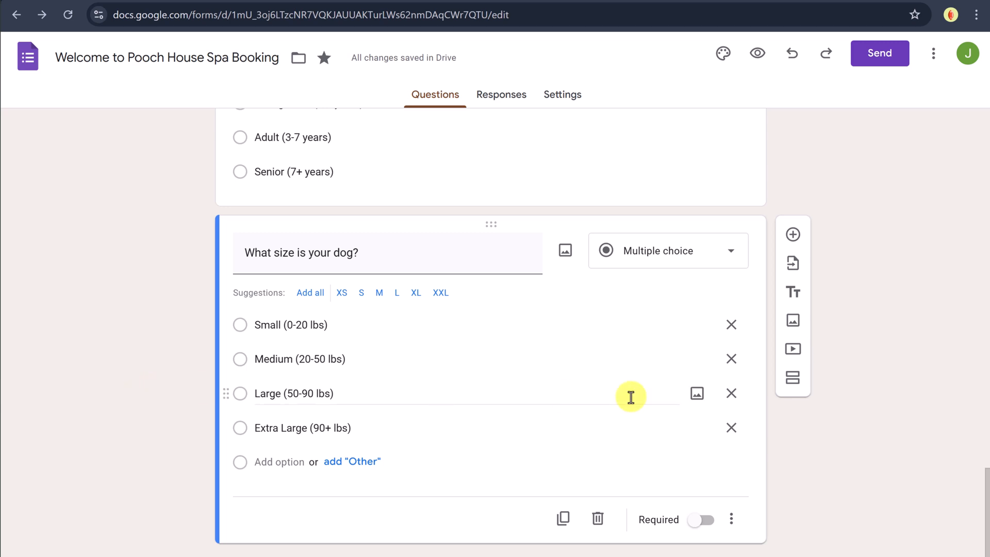
{"action": "left_click", "coordinate": [793, 235]}
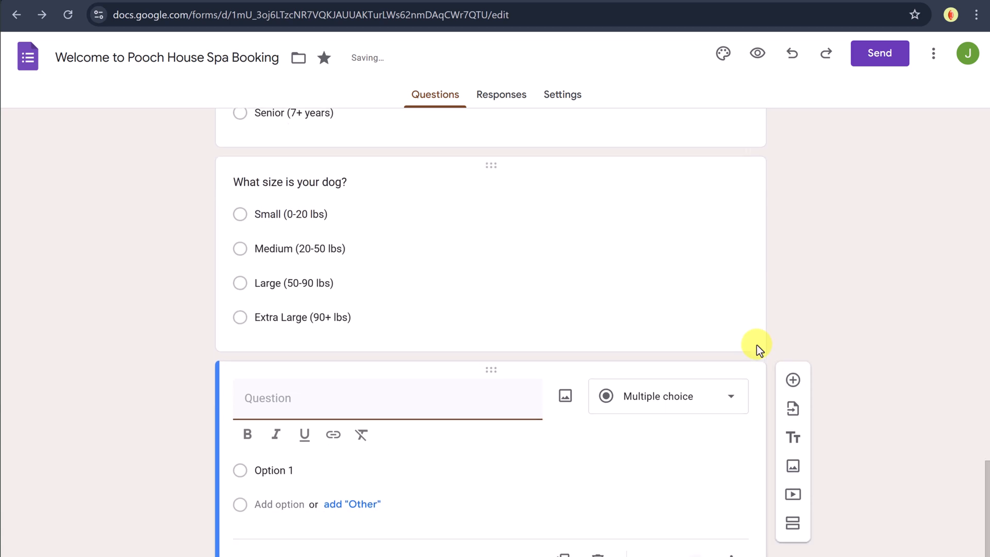
{"action": "left_click", "coordinate": [686, 365]}
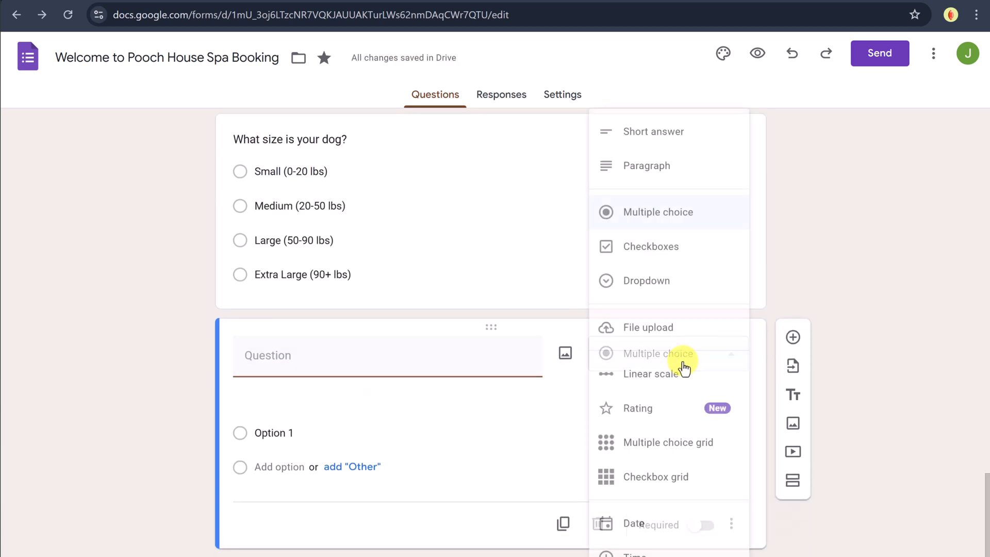
{"action": "left_click", "coordinate": [656, 336]}
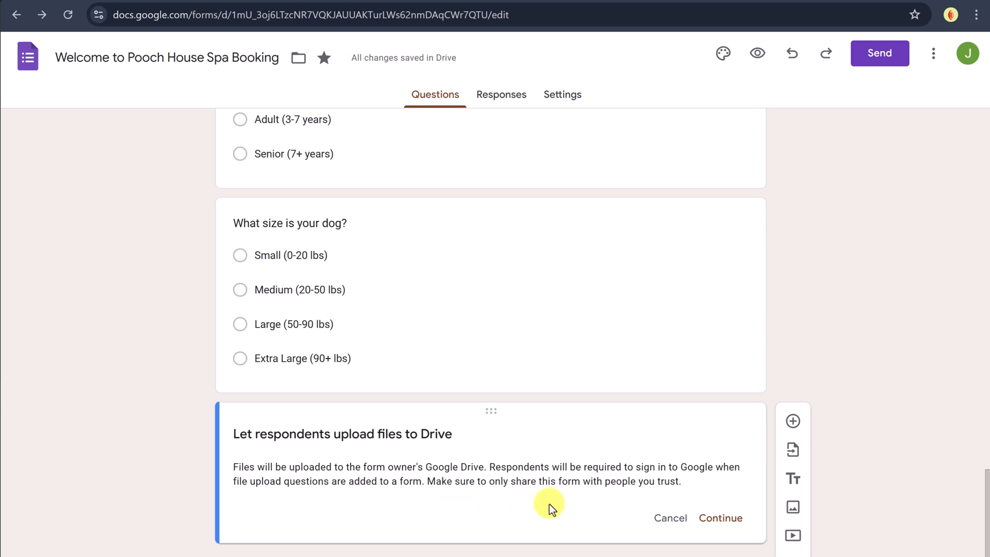
{"action": "left_click", "coordinate": [720, 517]}
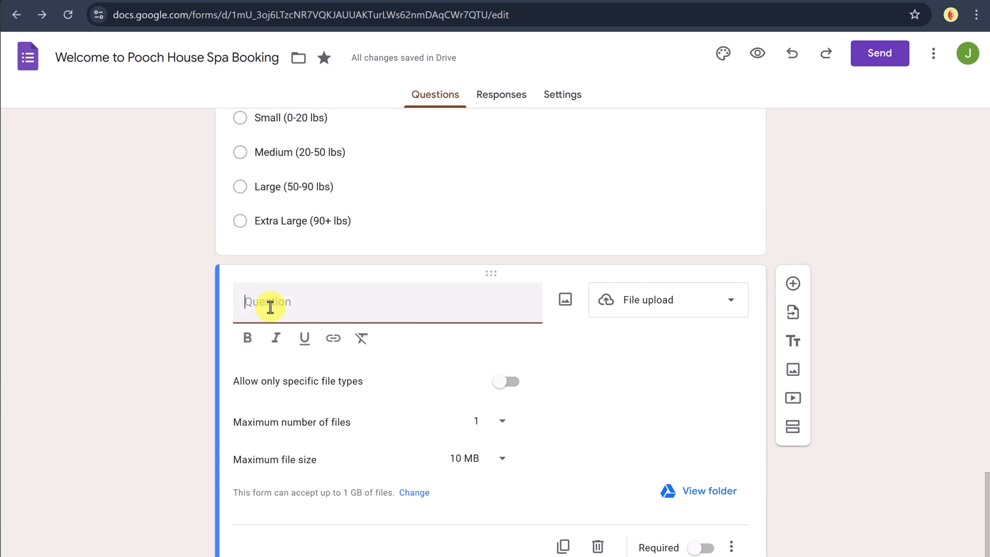
{"action": "type", "text": "Please upload a picture of your pooch."}
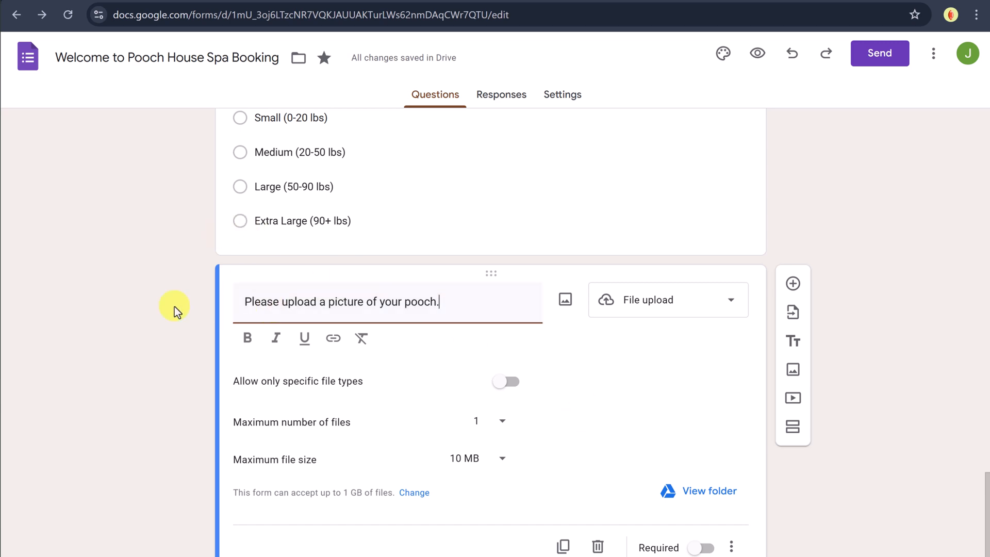
{"action": "left_click", "coordinate": [176, 309]}
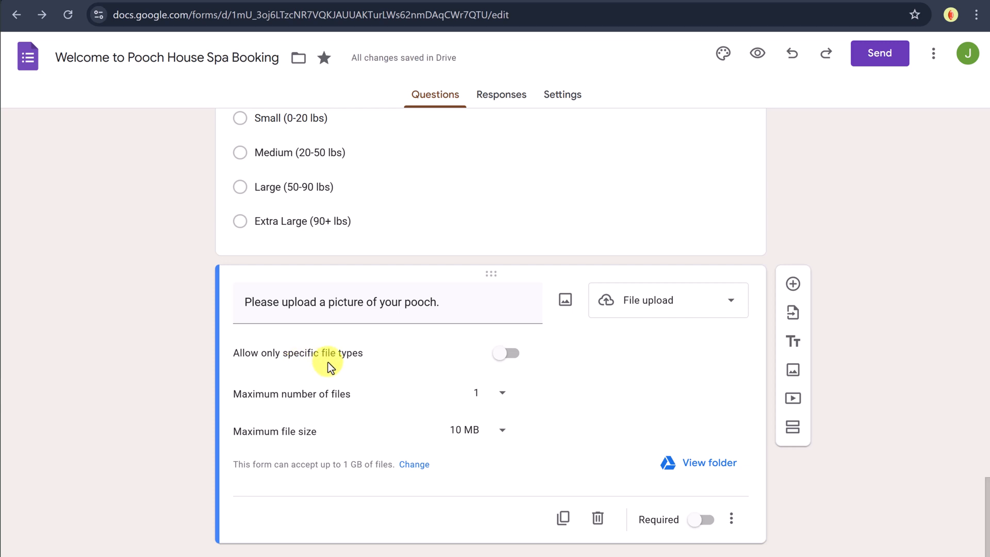
Restrict the pooch picture question to the Image file type, with a maximum of 1 file and a maximum size of 10 MB.
{"action": "left_click", "coordinate": [511, 361]}
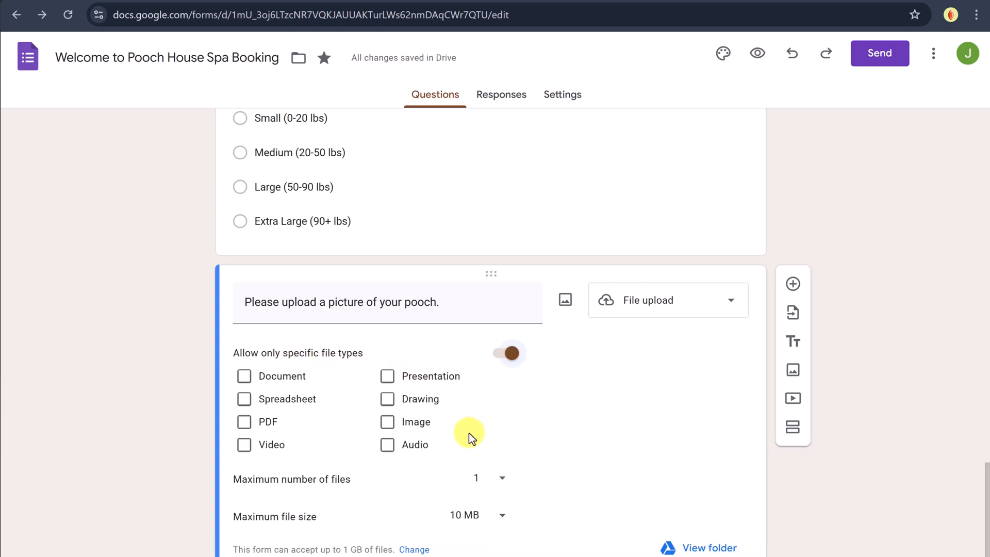
{"action": "left_click", "coordinate": [387, 423]}
{"action": "scroll", "coordinate": [593, 416], "scroll_direction": "down", "scroll_amount": 2}
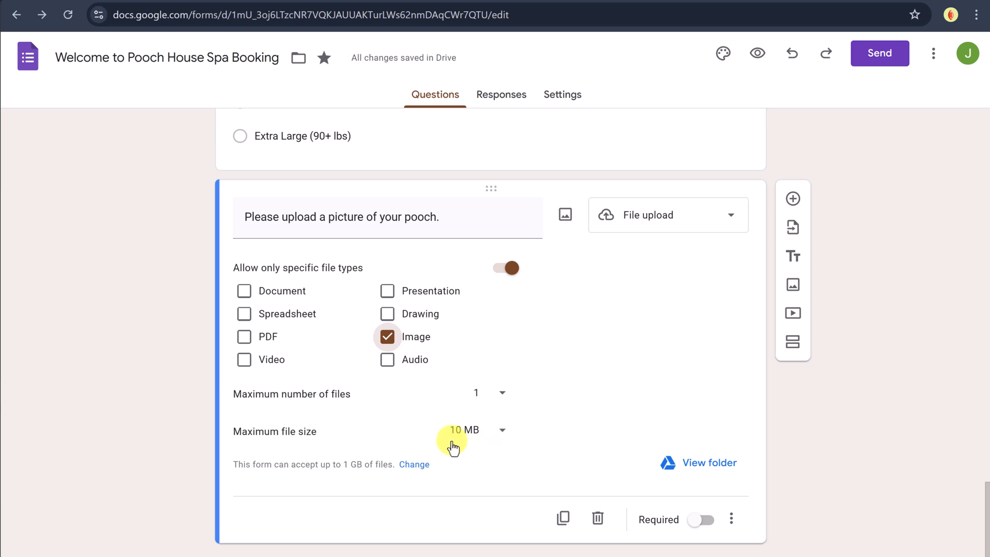
{"action": "left_click", "coordinate": [500, 394]}
{"action": "left_click", "coordinate": [524, 384]}
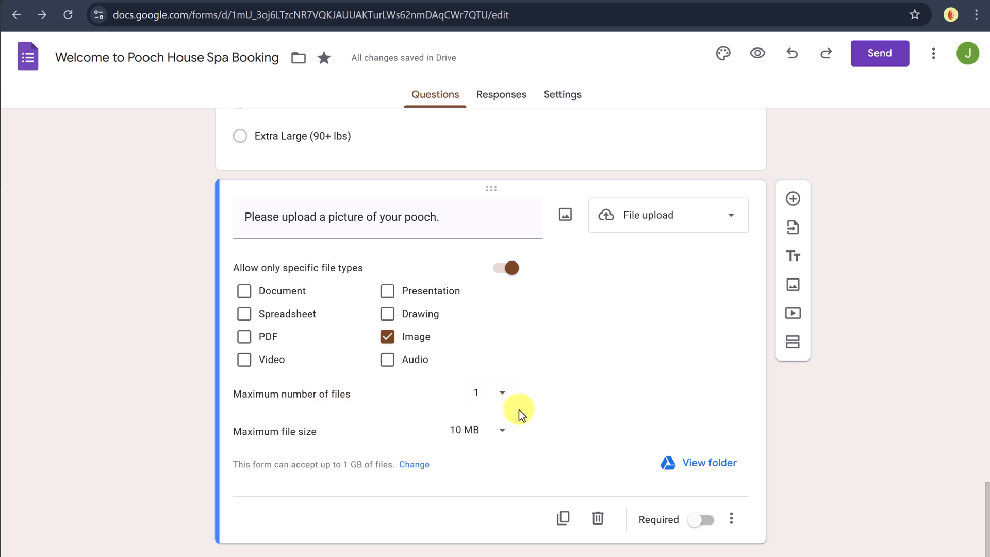
{"action": "left_click", "coordinate": [507, 435]}
{"action": "left_click", "coordinate": [462, 435]}
View the Drive folder linked to the pooch picture question and return to the form editor.
{"action": "left_click", "coordinate": [710, 467]}
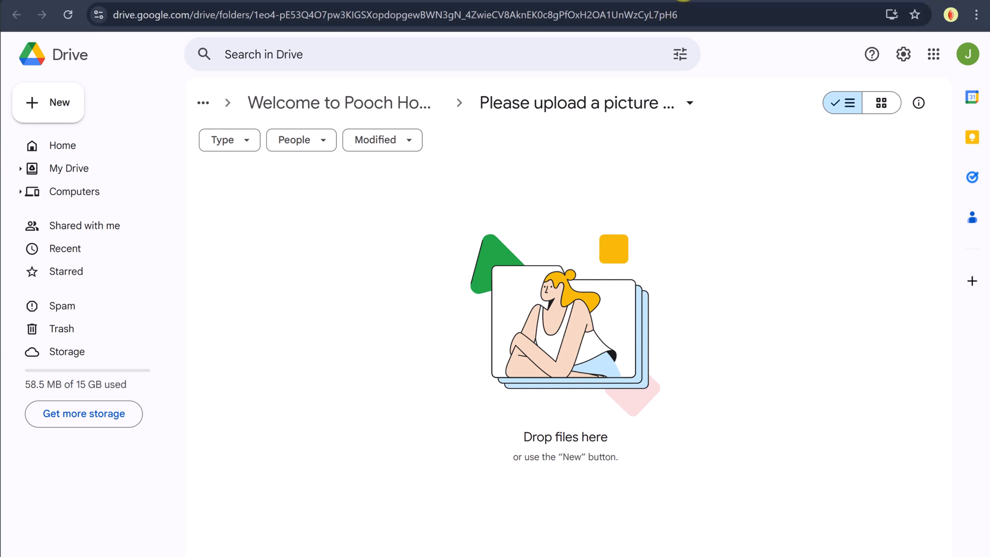
{"action": "key", "text": "ctrl+w"}
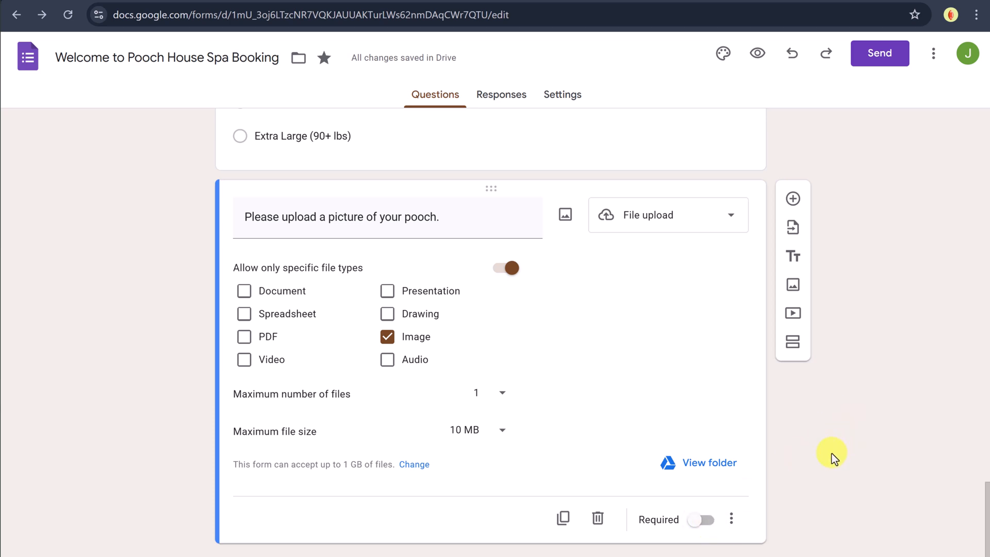
Preview the form, advance to the Dog Information section and open the file upload dialog of the pooch picture question.
{"action": "left_click", "coordinate": [755, 93]}
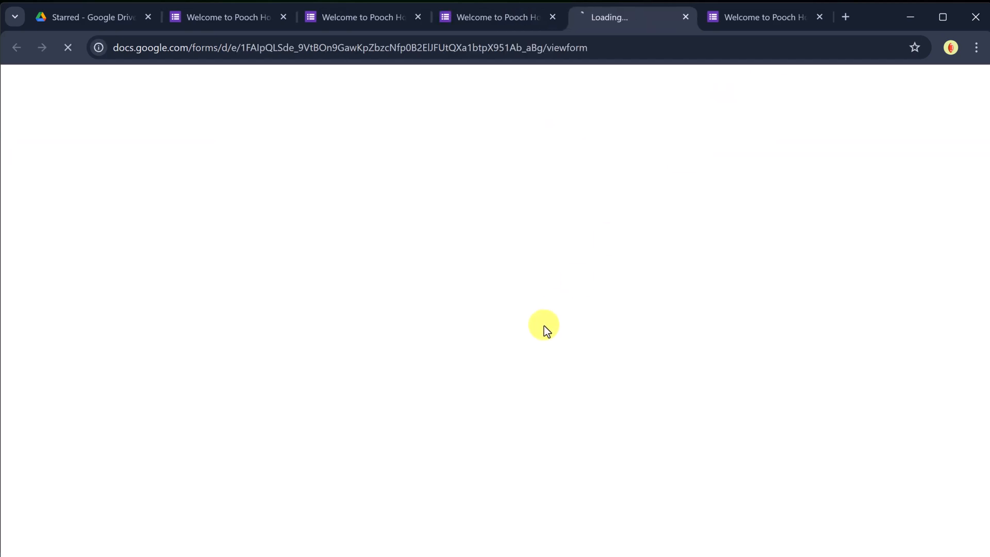
{"action": "scroll", "coordinate": [526, 354], "scroll_direction": "down", "scroll_amount": 3}
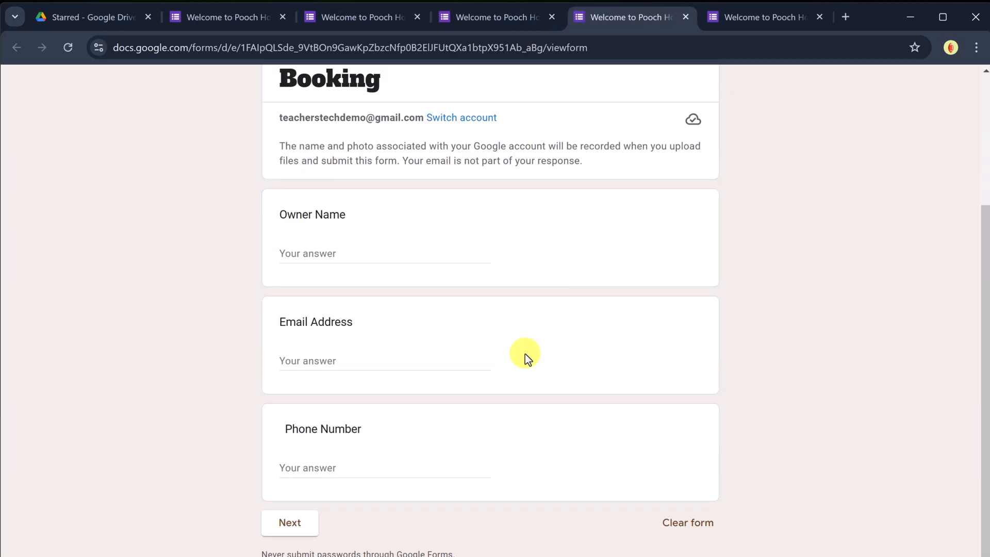
{"action": "left_click", "coordinate": [314, 519]}
{"action": "scroll", "coordinate": [492, 418], "scroll_direction": "down", "scroll_amount": 15}
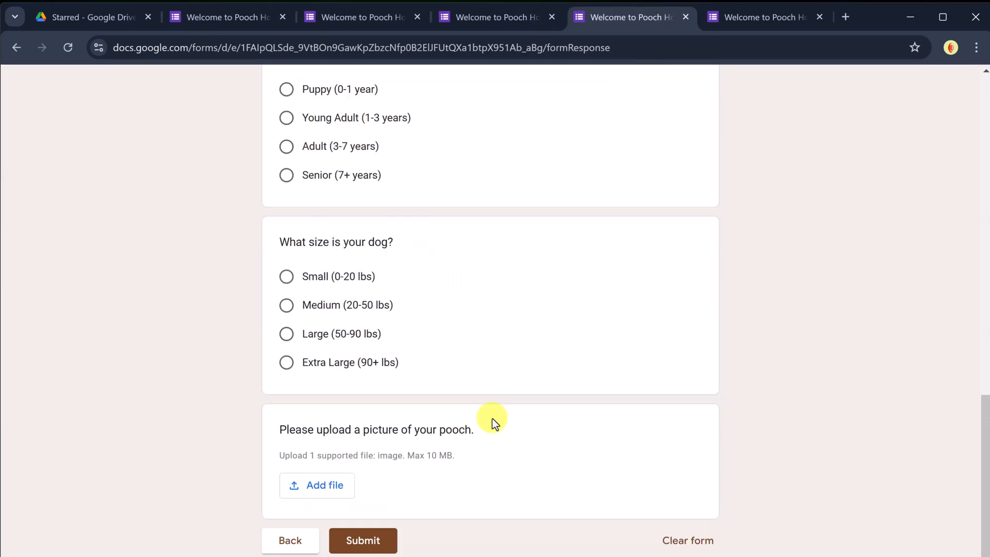
{"action": "left_click", "coordinate": [336, 466]}
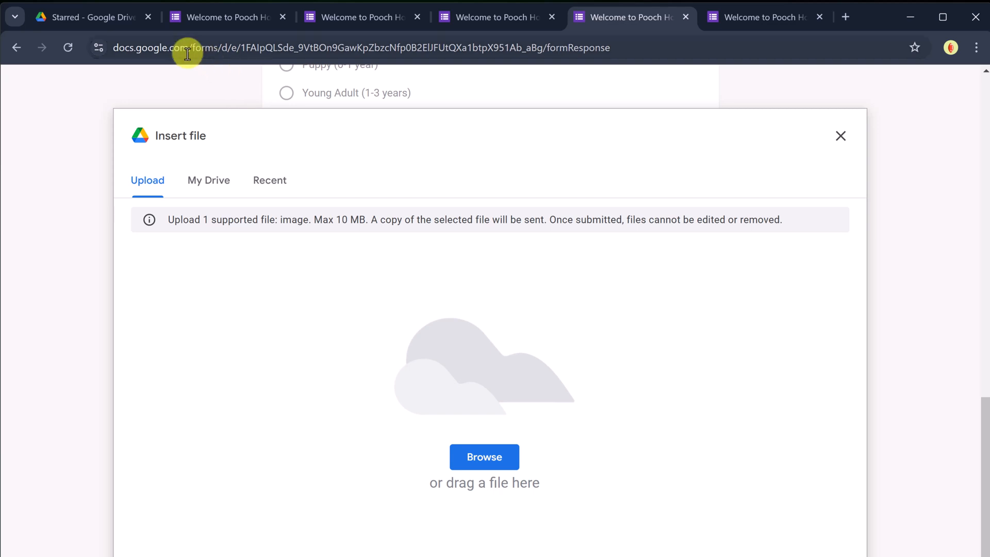
Switch to Google Drive and browse from My Drive through Forms and the form's file responses folder to the pooch picture folder.
{"action": "left_click", "coordinate": [107, 21]}
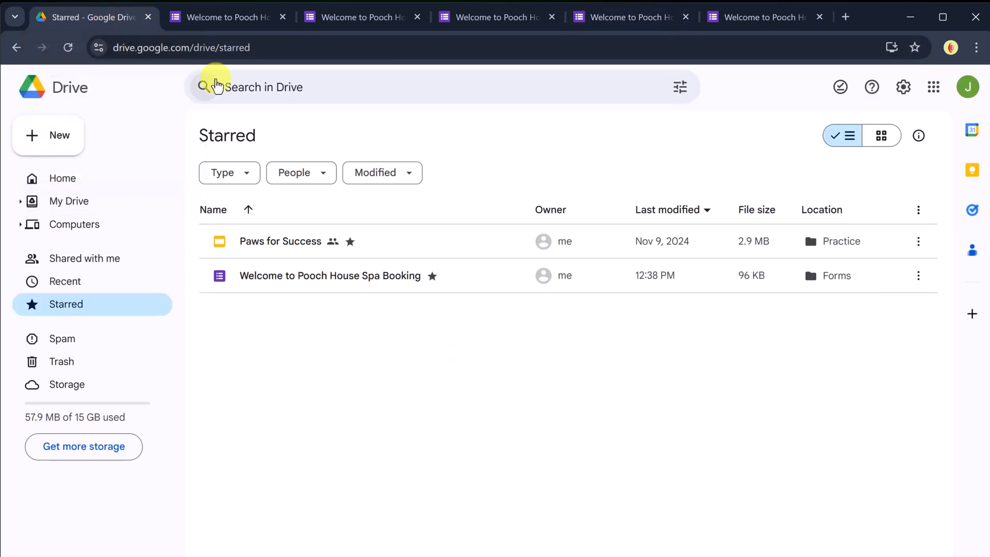
{"action": "left_click", "coordinate": [93, 201]}
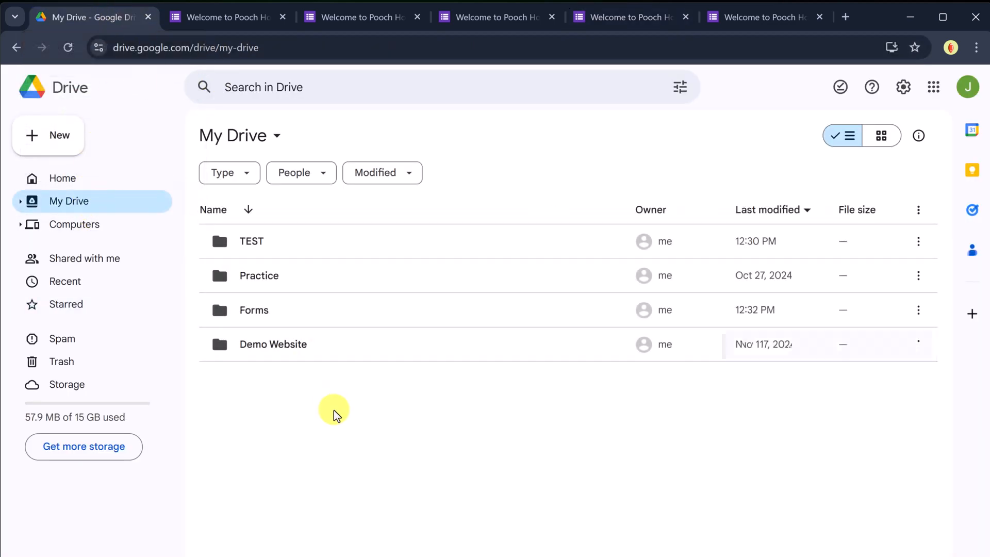
{"action": "double_click", "coordinate": [254, 309]}
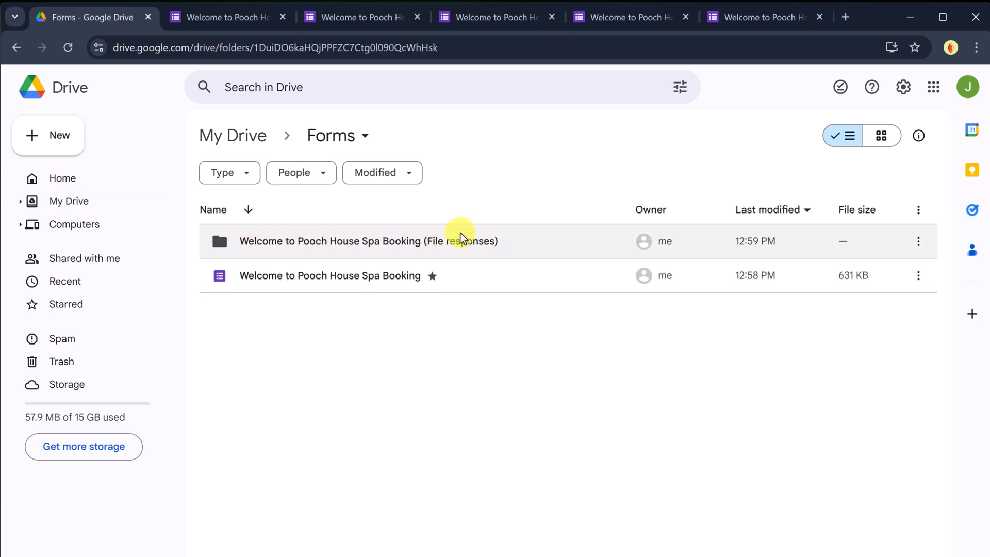
{"action": "double_click", "coordinate": [353, 245]}
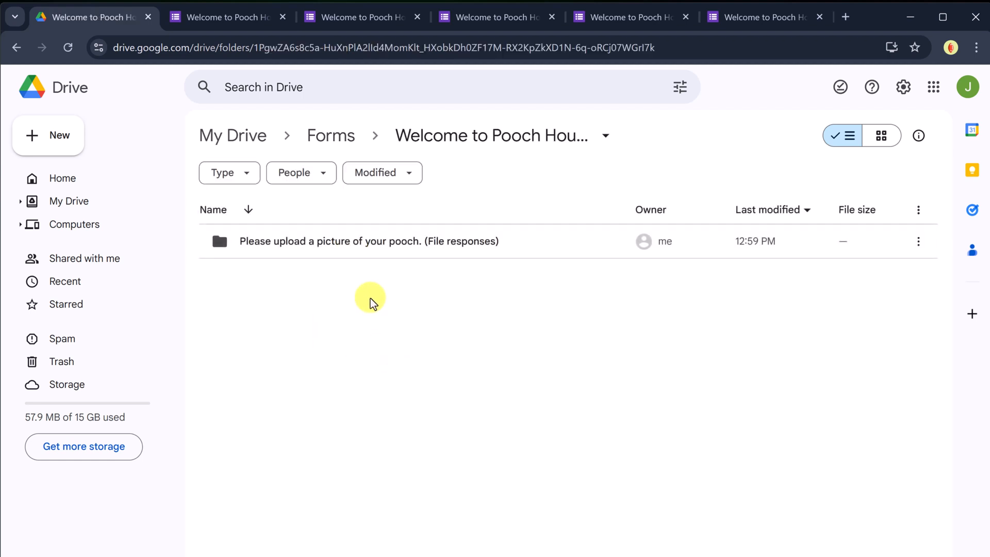
{"action": "double_click", "coordinate": [368, 253]}
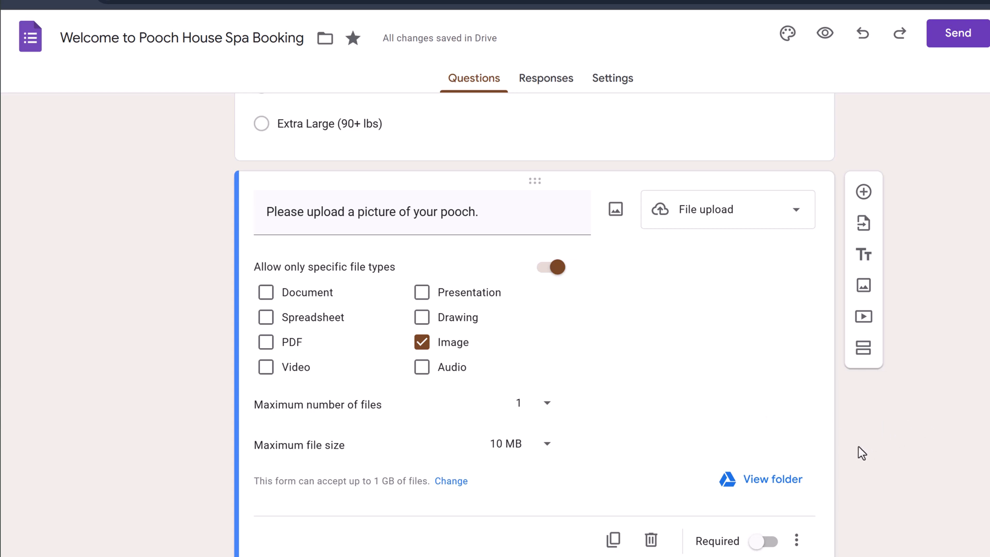
Add a new section after the pooch picture question and title it "Services".
{"action": "left_click", "coordinate": [864, 349]}
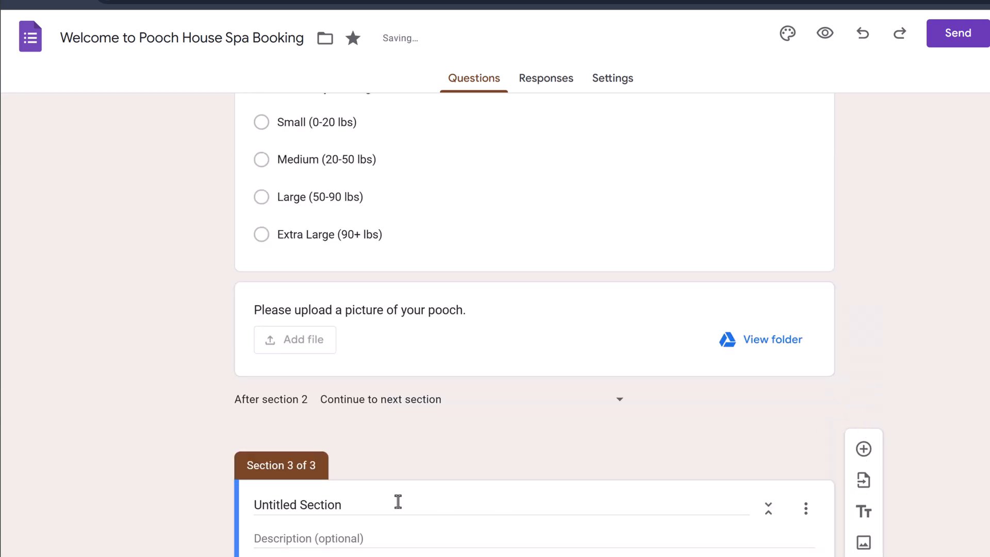
{"action": "left_click", "coordinate": [325, 504]}
{"action": "triple_click", "coordinate": [380, 505]}
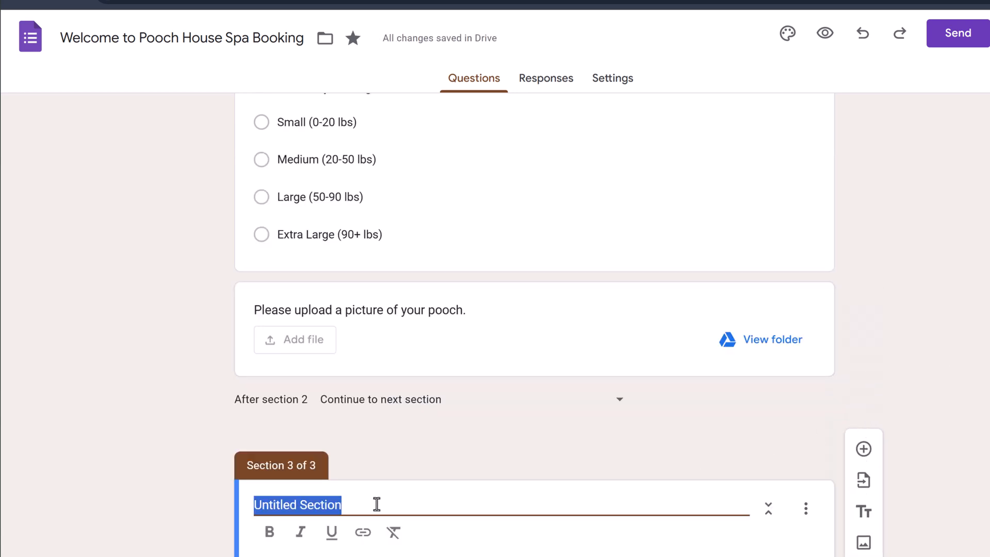
{"action": "type", "text": "Services"}
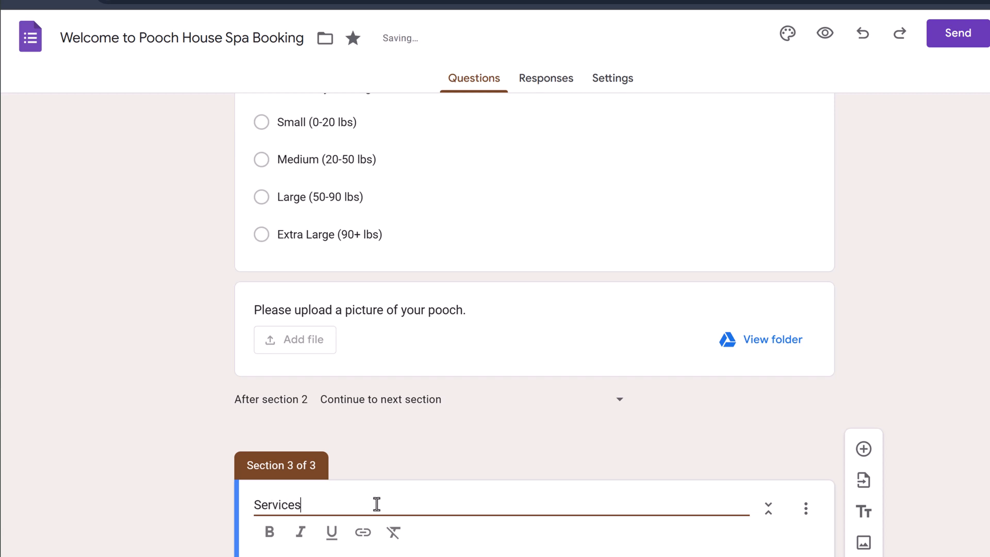
{"action": "left_click", "coordinate": [152, 476]}
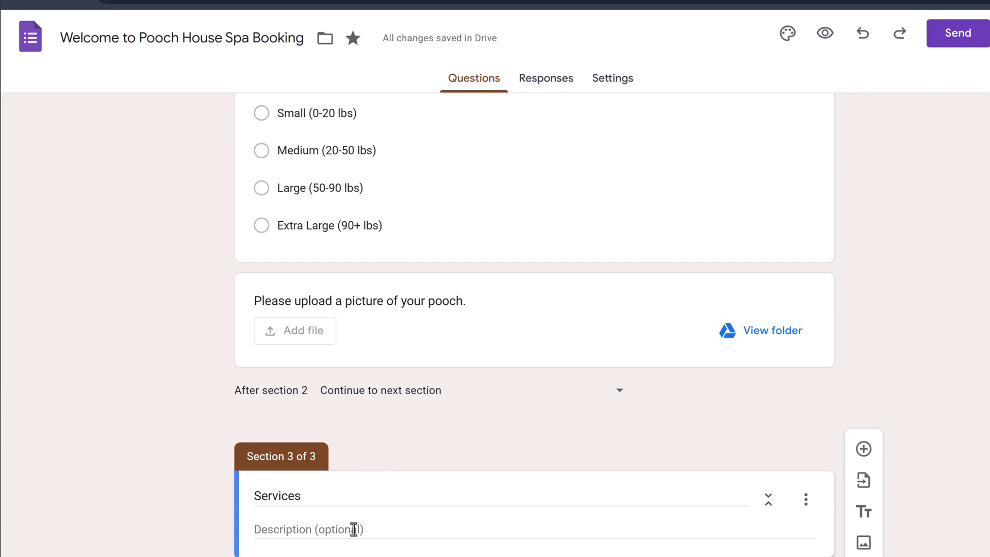
Add a Checkboxes question "Which services are you interested in for your dog?" to the Services section.
{"action": "left_click", "coordinate": [864, 449]}
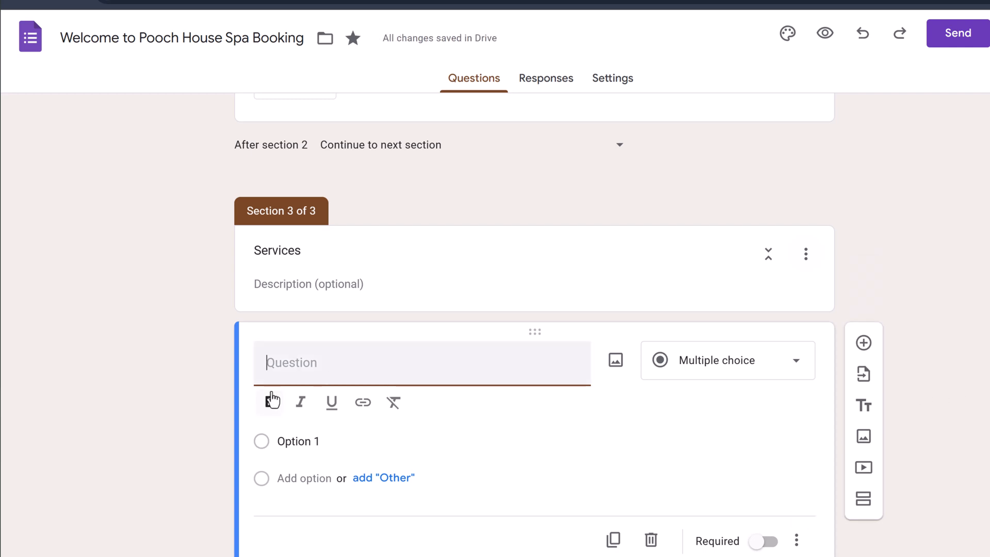
{"action": "type", "text": "Which services are you interested in for your dog?"}
{"action": "left_click", "coordinate": [153, 373]}
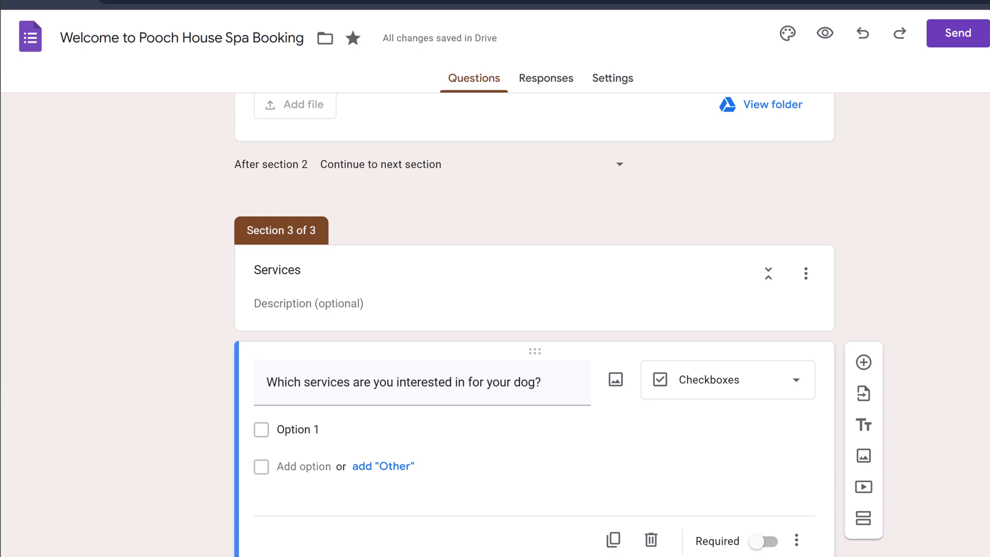
Give the services question the options "Pampered Paws Pedicure", "Luxurious Bubble Bath", "Soothing Fur Treatment", "Relaxation Massage" and "Teeth Cleaning".
{"action": "left_click", "coordinate": [321, 429]}
{"action": "type", "text": "Pampered Paws Pedicure"}
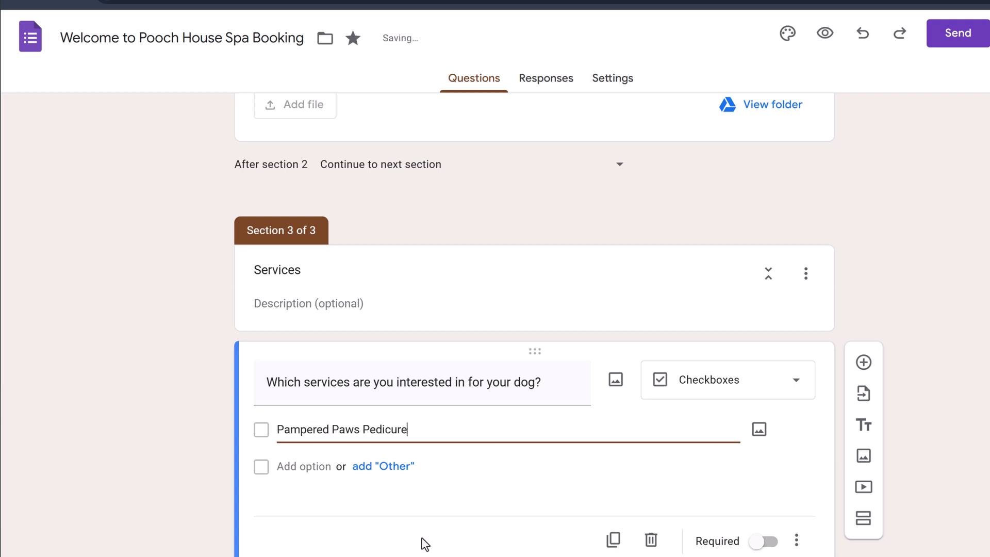
{"action": "key", "text": "alt+Tab"}
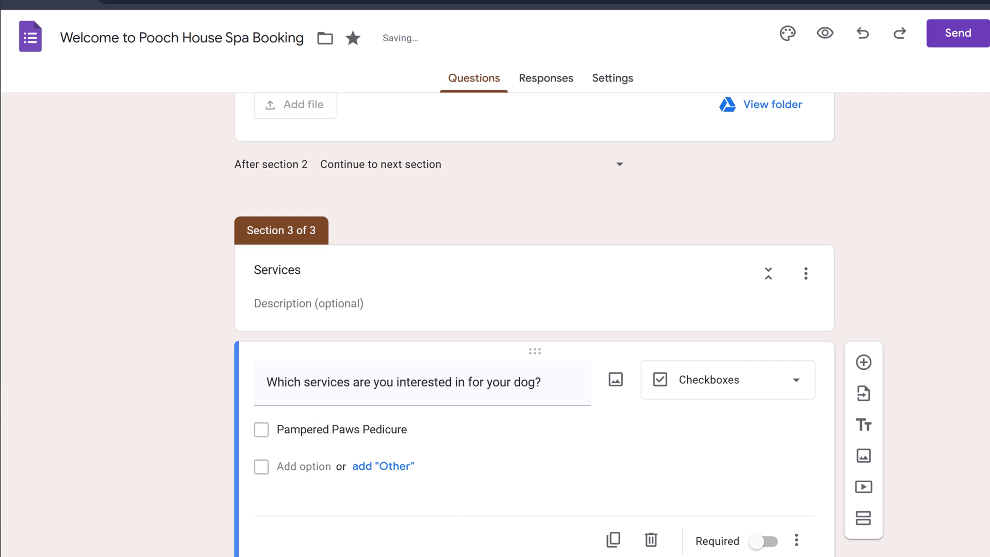
{"action": "left_click", "coordinate": [323, 463]}
{"action": "type", "text": "Luxurious Bubble Bath"}
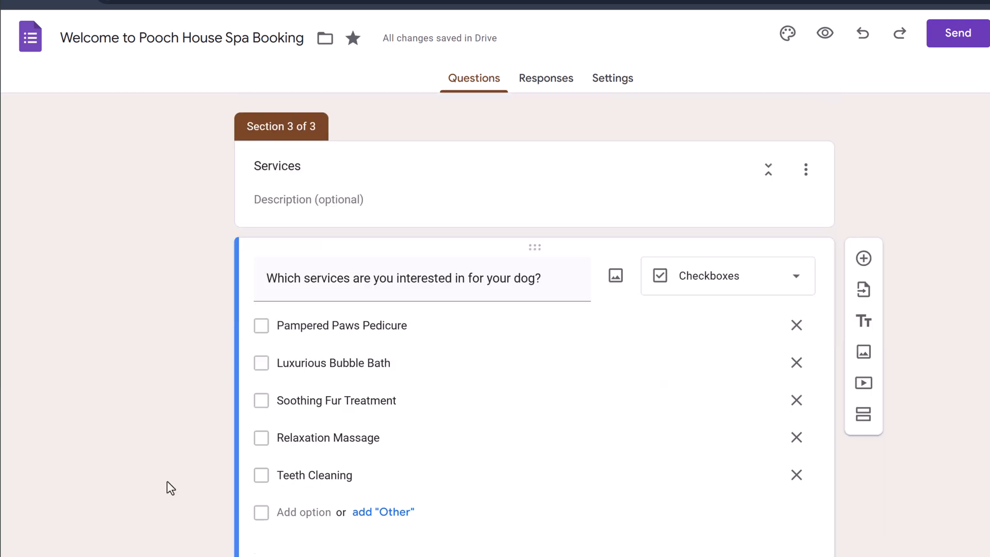
{"action": "scroll", "coordinate": [170, 489], "scroll_direction": "down", "scroll_amount": 1}
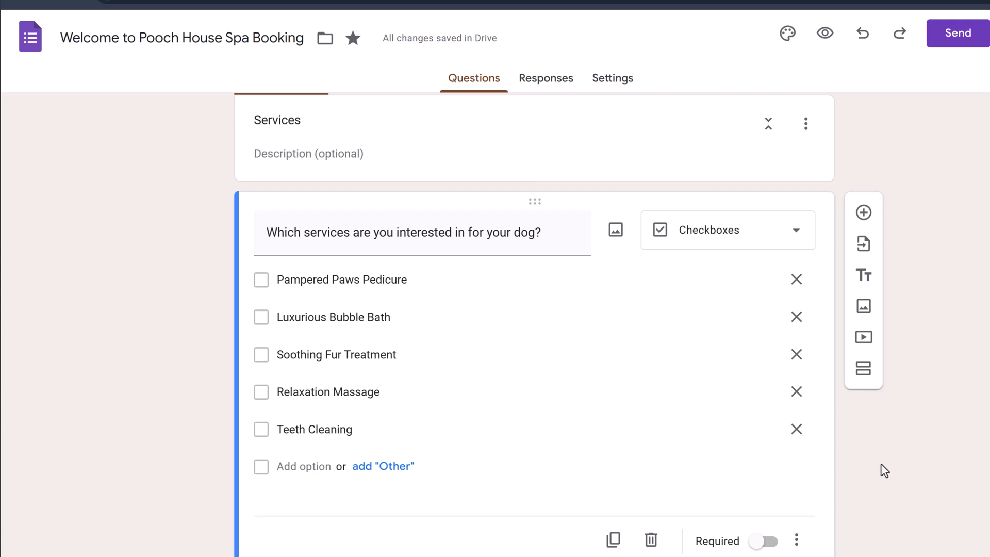
{"action": "left_click", "coordinate": [862, 340]}
{"action": "left_click", "coordinate": [440, 96]}
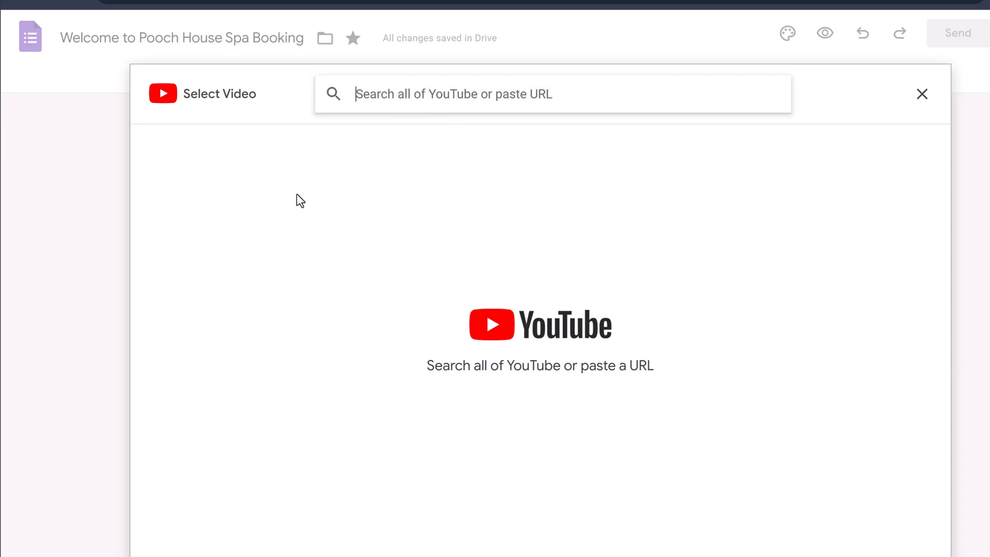
{"action": "type", "text": "https://www.youtube.com/watch?v=a9GNCF5hMPg"}
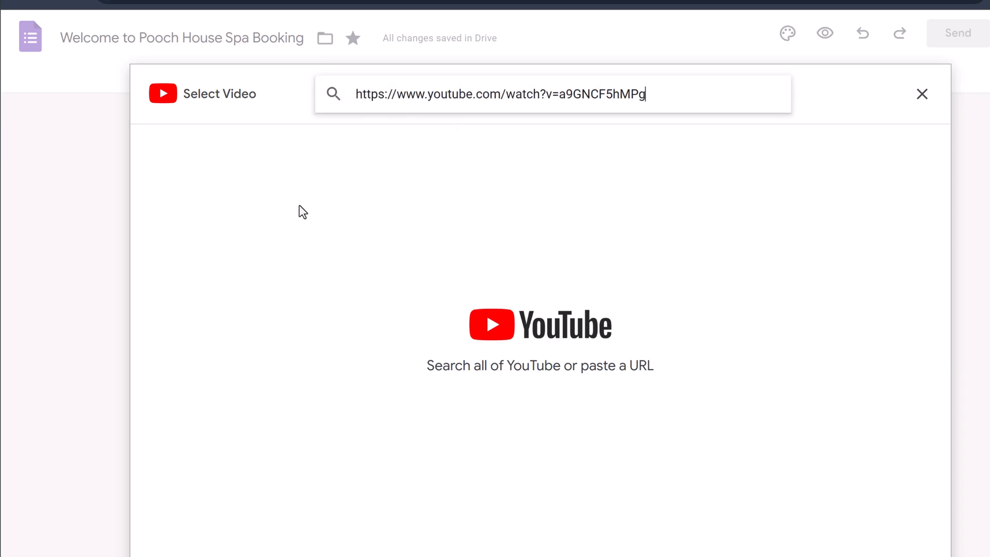
{"action": "key", "text": "Return"}
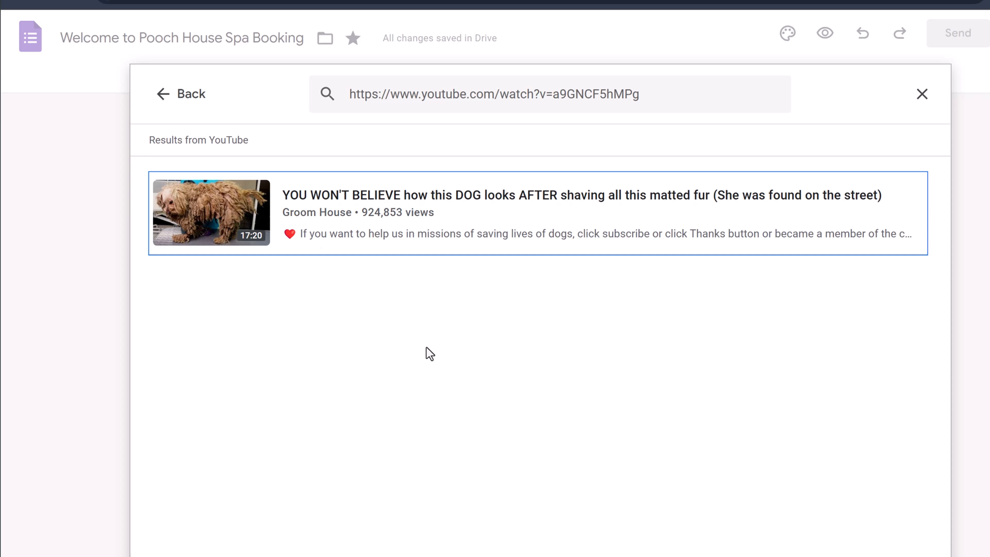
{"action": "left_click", "coordinate": [381, 212]}
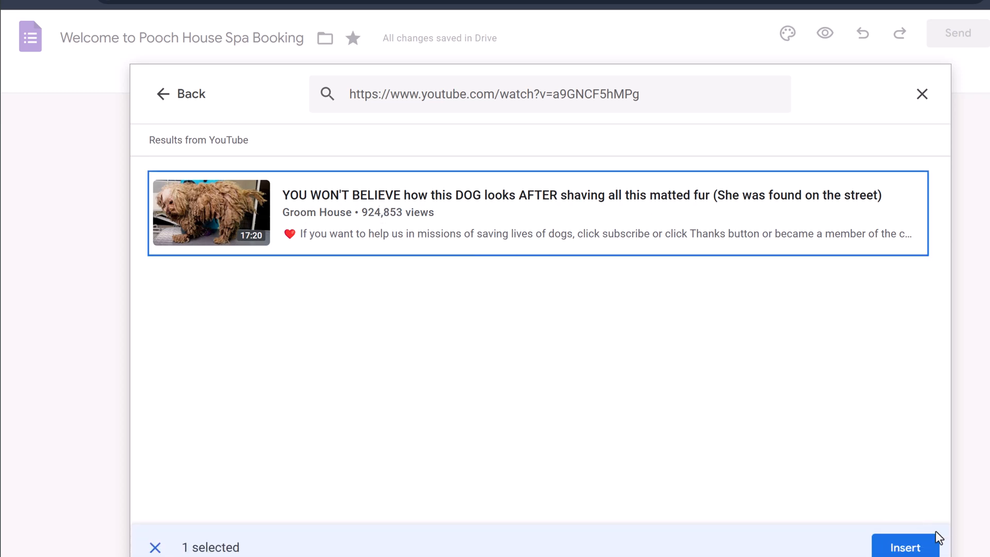
{"action": "left_click", "coordinate": [934, 539]}
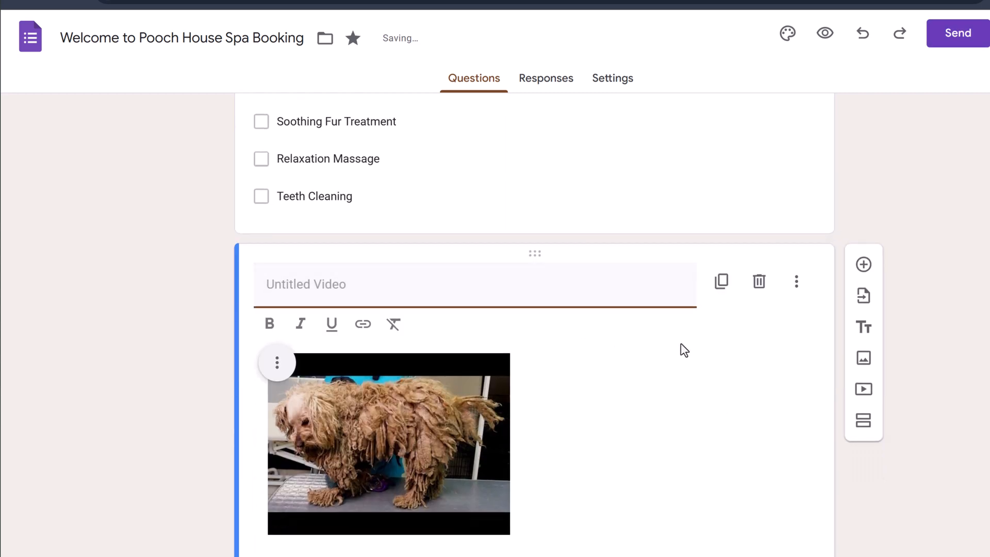
Title the video "Before and After!" and move it above the services question in the Services section.
{"action": "type", "text": "Before and"}
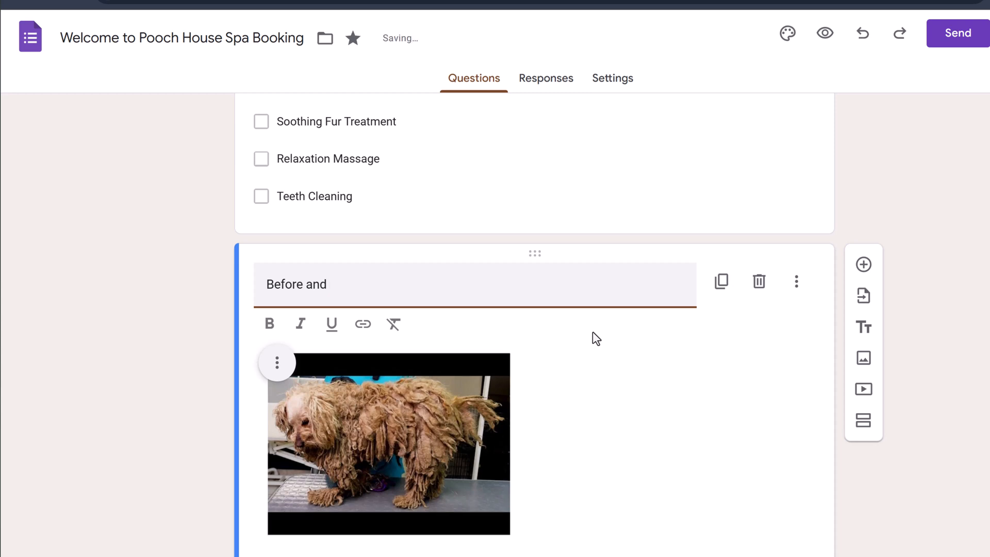
{"action": "type", "text": "!"}
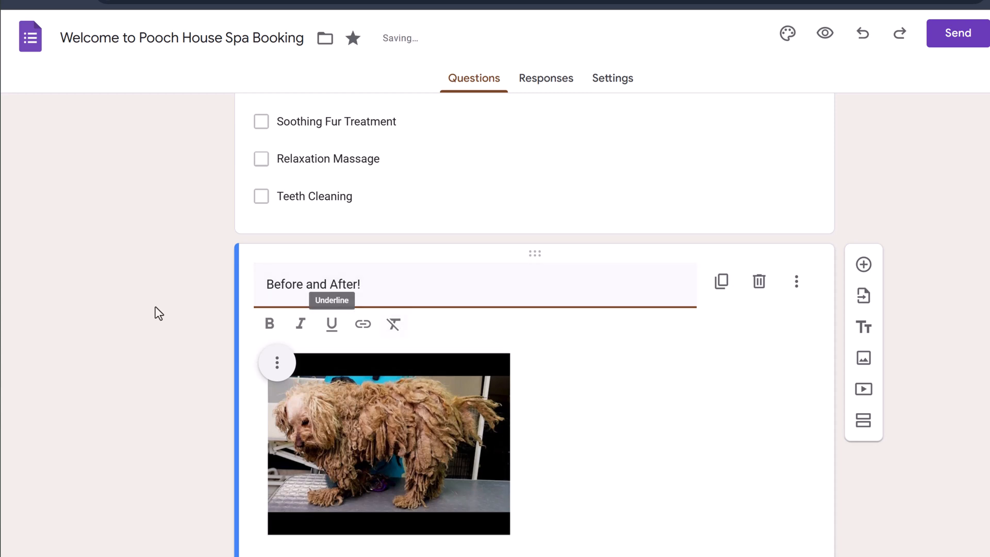
{"action": "left_click", "coordinate": [185, 313]}
{"action": "scroll", "coordinate": [186, 313], "scroll_direction": "up", "scroll_amount": 3}
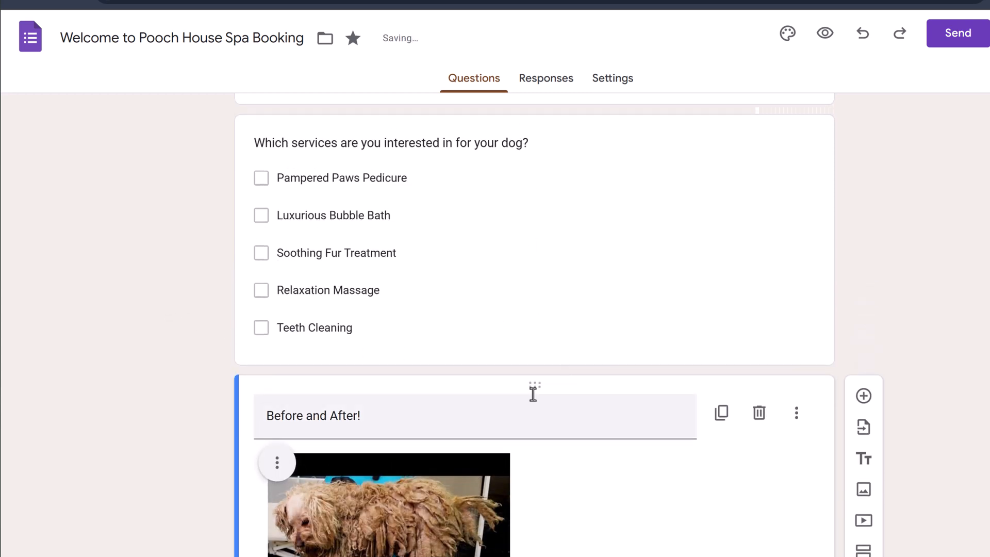
{"action": "left_click_drag", "start_coordinate": [534, 384], "coordinate": [539, 316]}
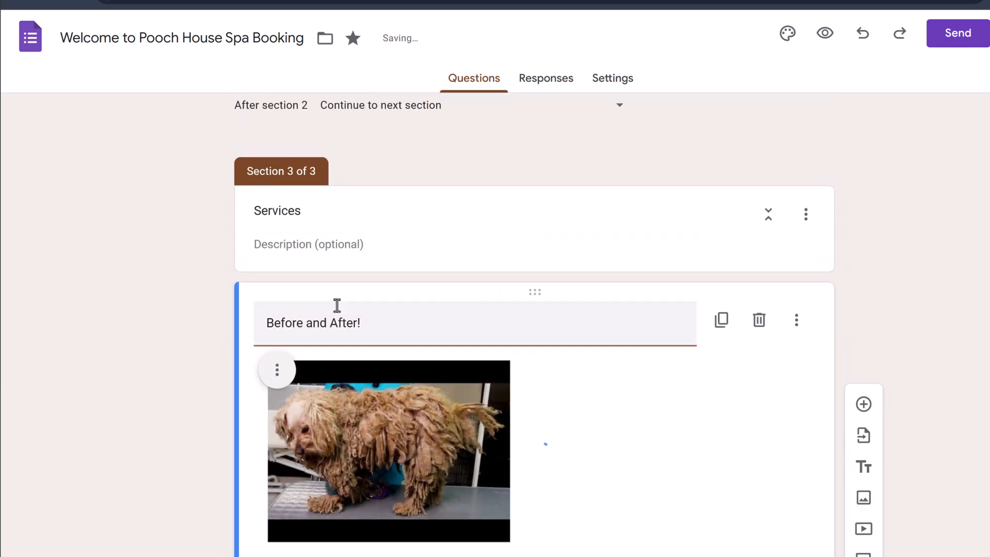
Add a question "Would you like to book a spa package?" below the services question.
{"action": "scroll", "coordinate": [198, 319], "scroll_direction": "down", "scroll_amount": 4}
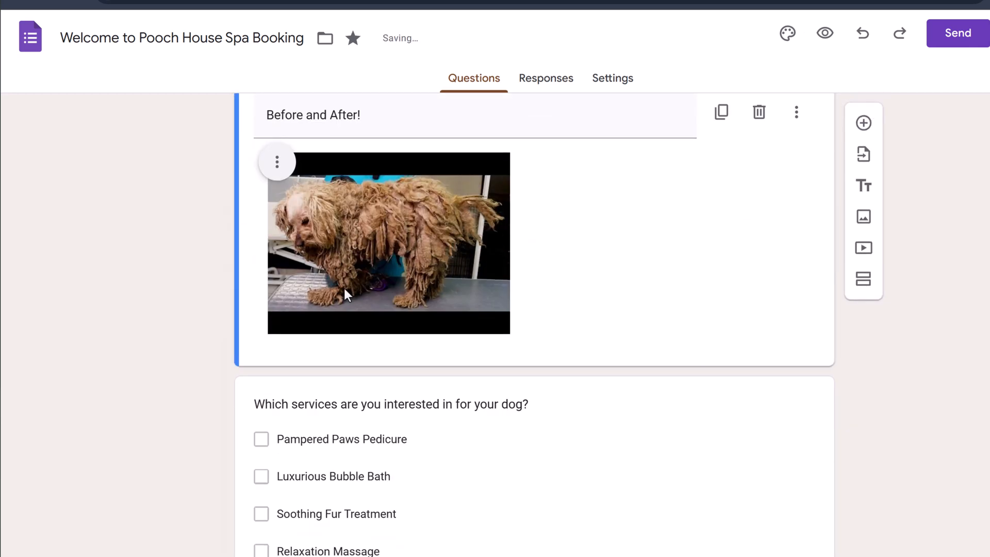
{"action": "scroll", "coordinate": [361, 340], "scroll_direction": "down", "scroll_amount": 1}
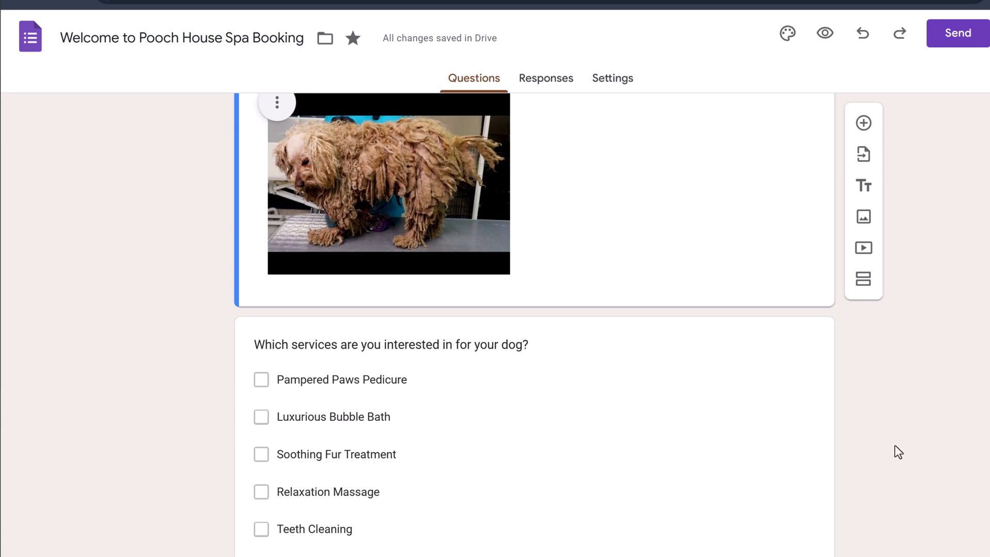
{"action": "left_click", "coordinate": [722, 491]}
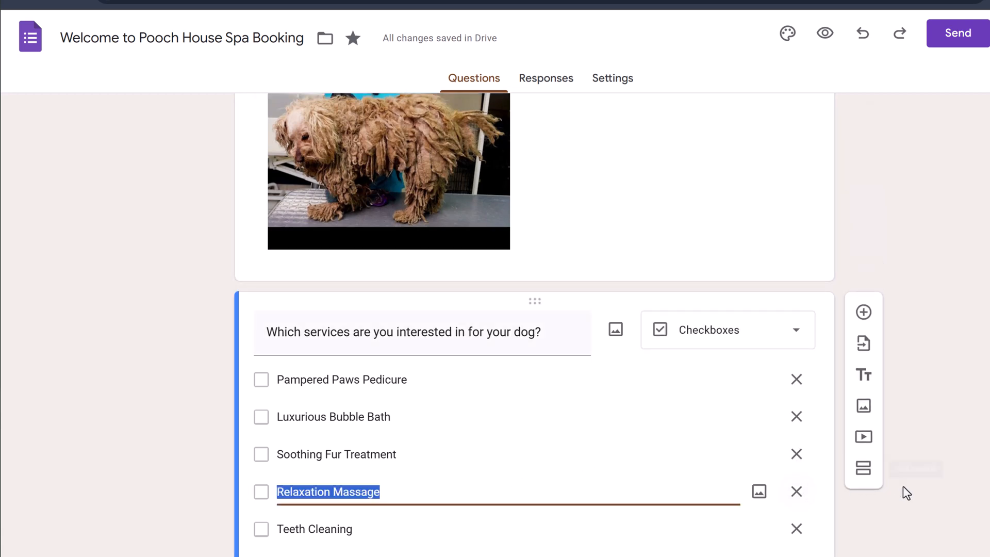
{"action": "scroll", "coordinate": [906, 493], "scroll_direction": "down", "scroll_amount": 1}
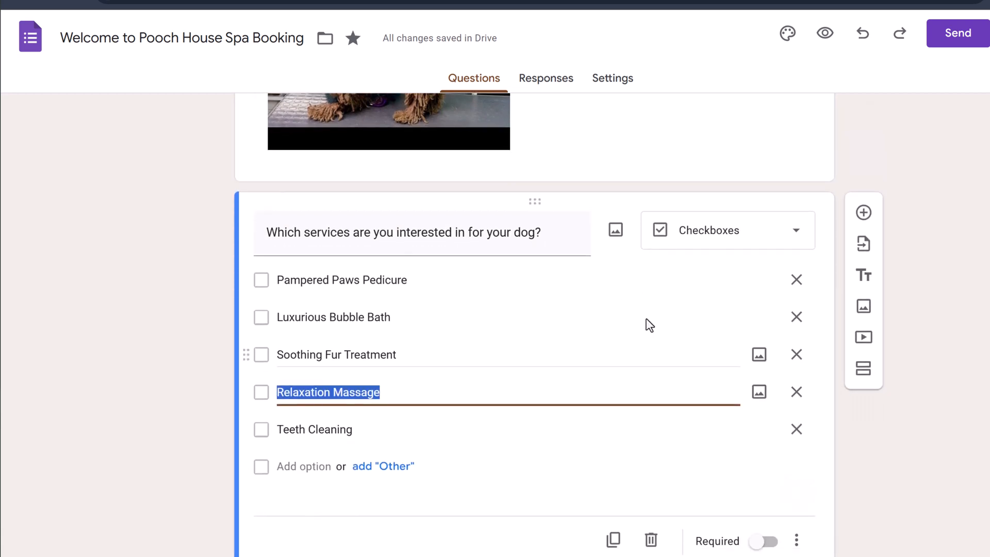
{"action": "left_click", "coordinate": [863, 212]}
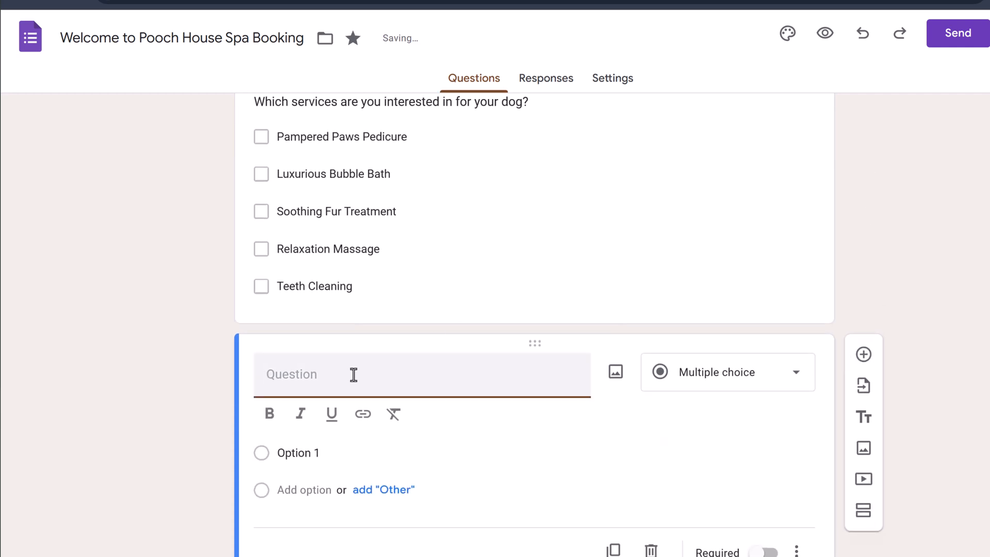
{"action": "type", "text": "Would you like to book a spa package?"}
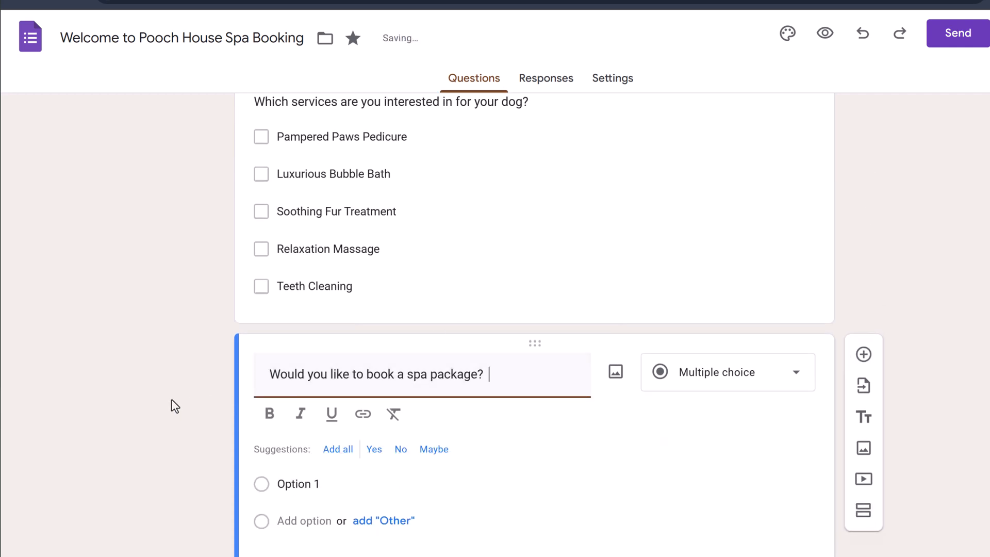
Make the spa package question a Dropdown with the options "Basic Bliss", "Deluxe Retreat", "Ultimate Spoil" and "Not sure yet".
{"action": "scroll", "coordinate": [175, 404], "scroll_direction": "down", "scroll_amount": 1}
{"action": "left_click", "coordinate": [736, 344]}
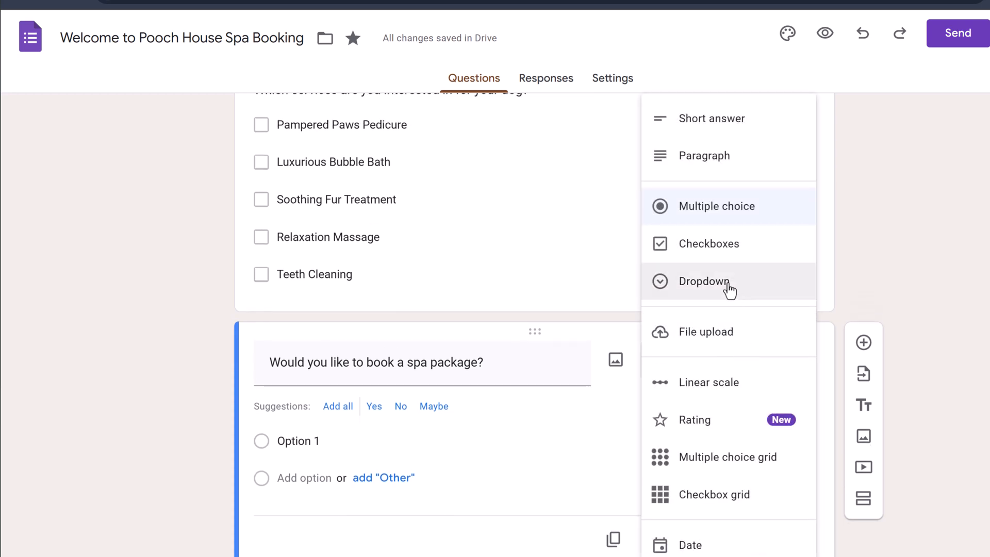
{"action": "left_click", "coordinate": [730, 287]}
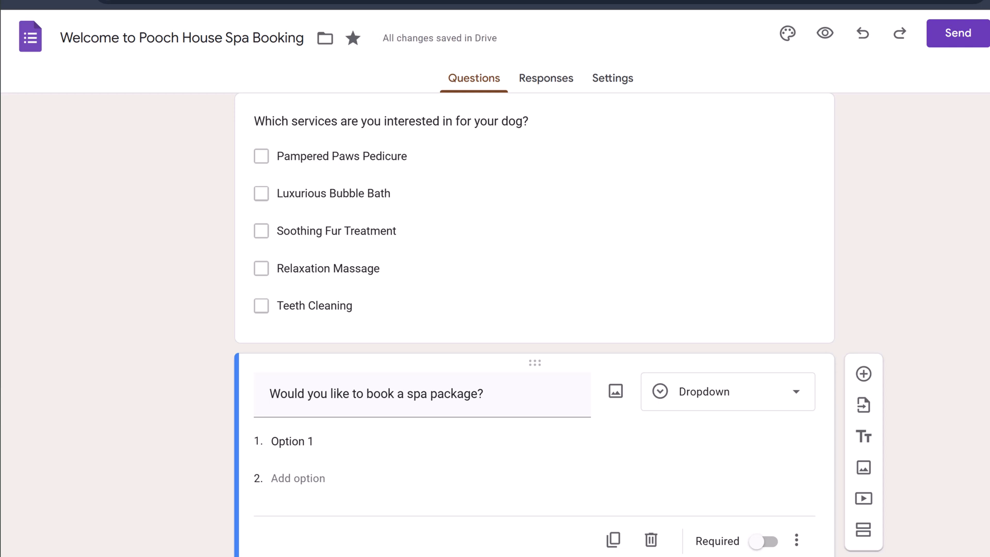
{"action": "left_click", "coordinate": [342, 447]}
{"action": "type", "text": "Basic Bliss"}
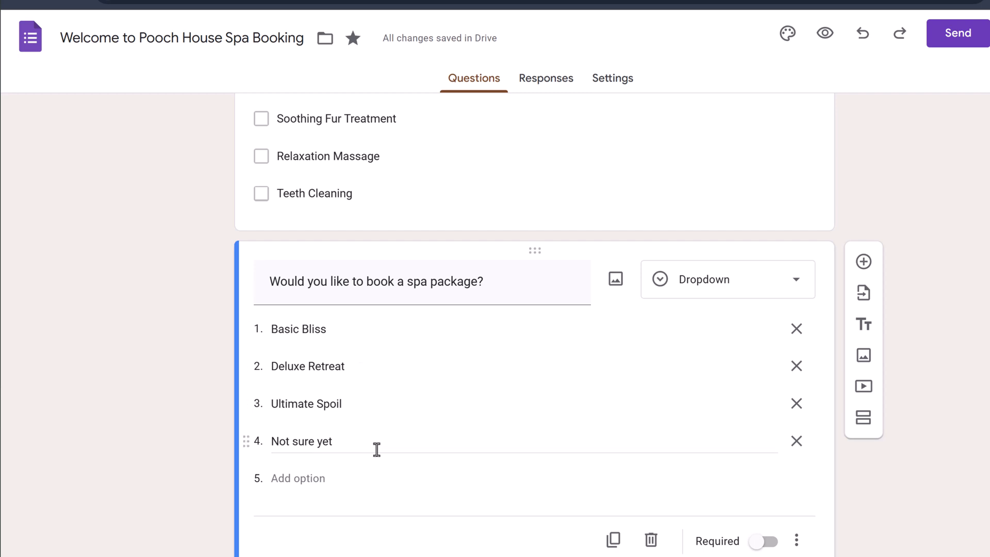
Preview the form and go through the owner contact and dog information pages to the Services page.
{"action": "left_click", "coordinate": [827, 43]}
{"action": "scroll", "coordinate": [600, 384], "scroll_direction": "down", "scroll_amount": 4}
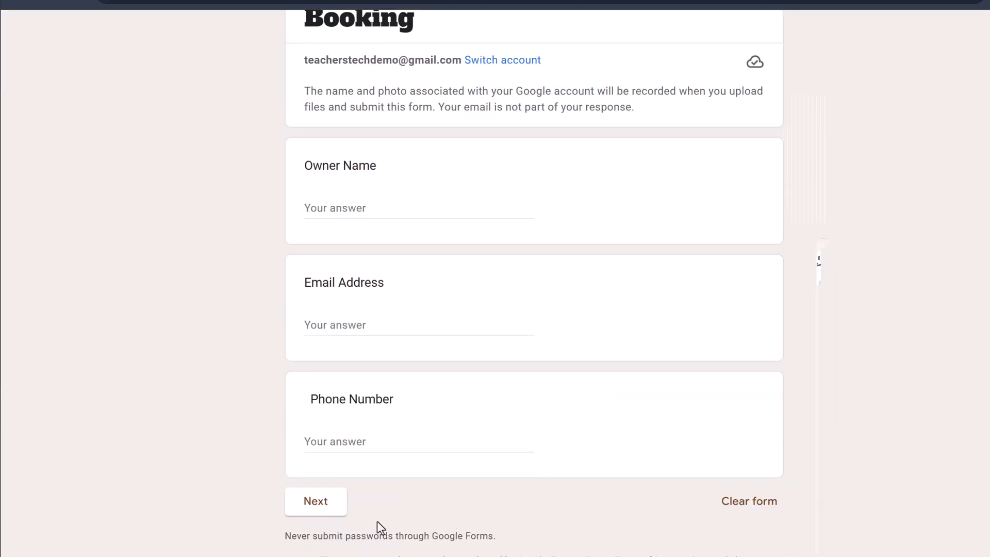
{"action": "left_click", "coordinate": [303, 503]}
{"action": "scroll", "coordinate": [309, 508], "scroll_direction": "down", "scroll_amount": 15}
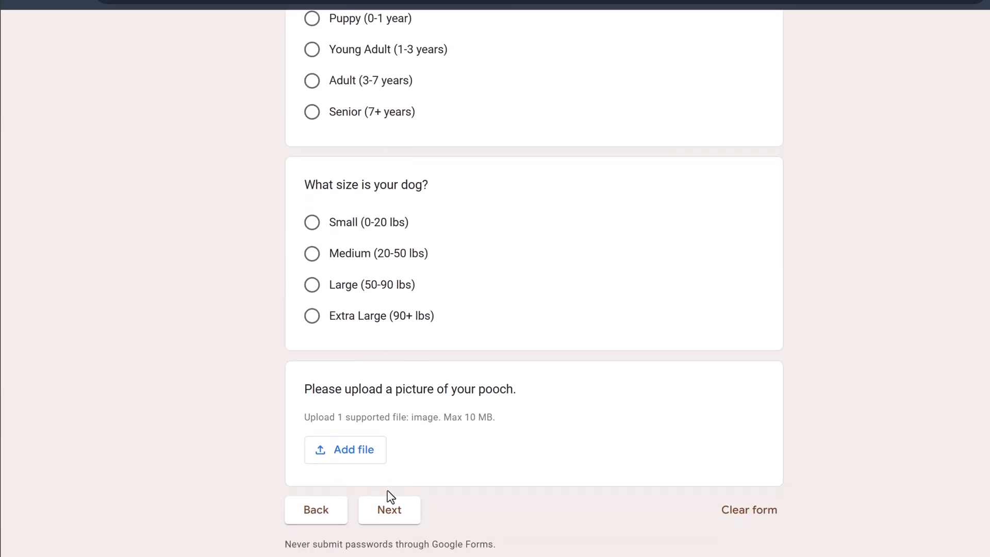
{"action": "left_click", "coordinate": [405, 521]}
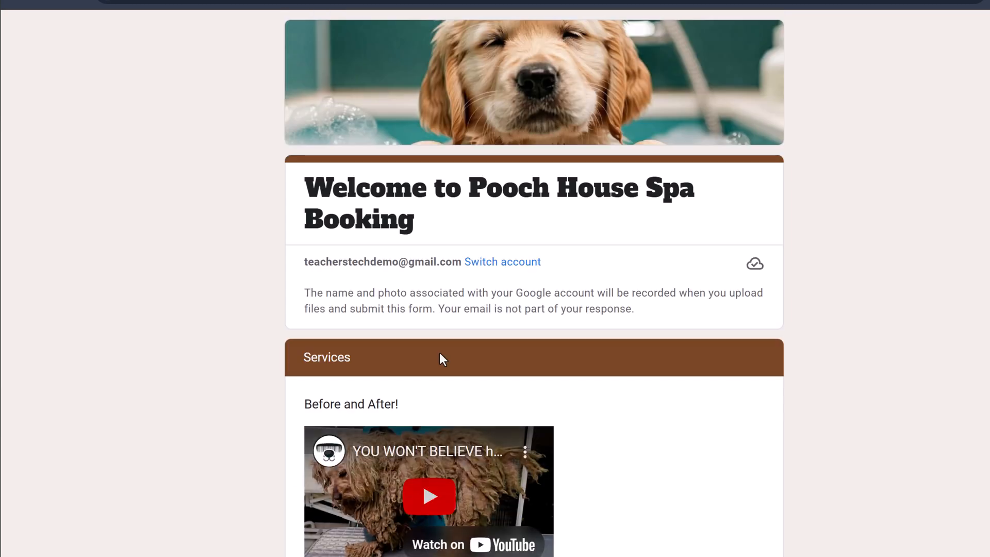
{"action": "scroll", "coordinate": [439, 358], "scroll_direction": "down", "scroll_amount": 5}
{"action": "scroll", "coordinate": [351, 287], "scroll_direction": "down", "scroll_amount": 3}
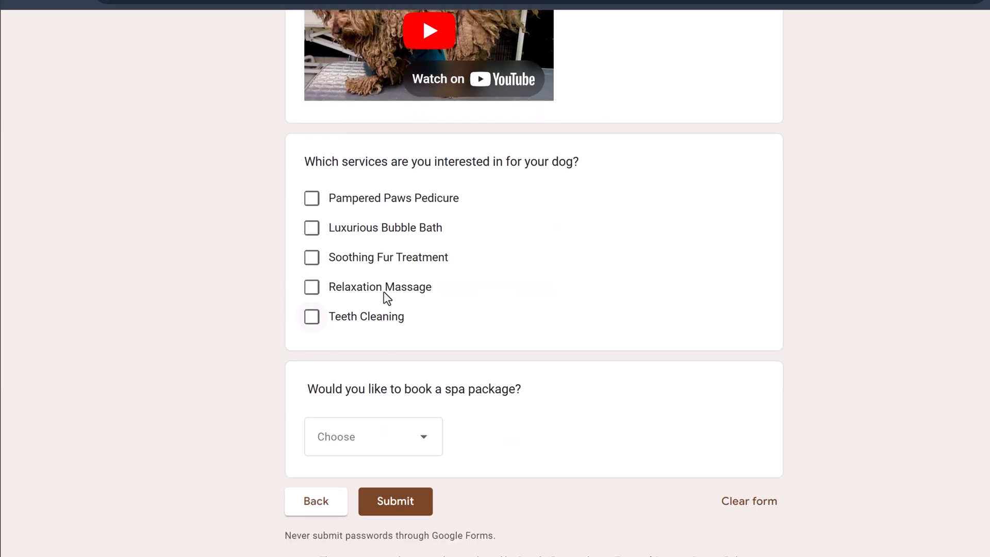
Test the Services page by ticking "Luxurious Bubble Bath" and "Relaxation Massage" and choosing the "Basic Bliss" package.
{"action": "left_click", "coordinate": [309, 230]}
{"action": "left_click", "coordinate": [311, 286]}
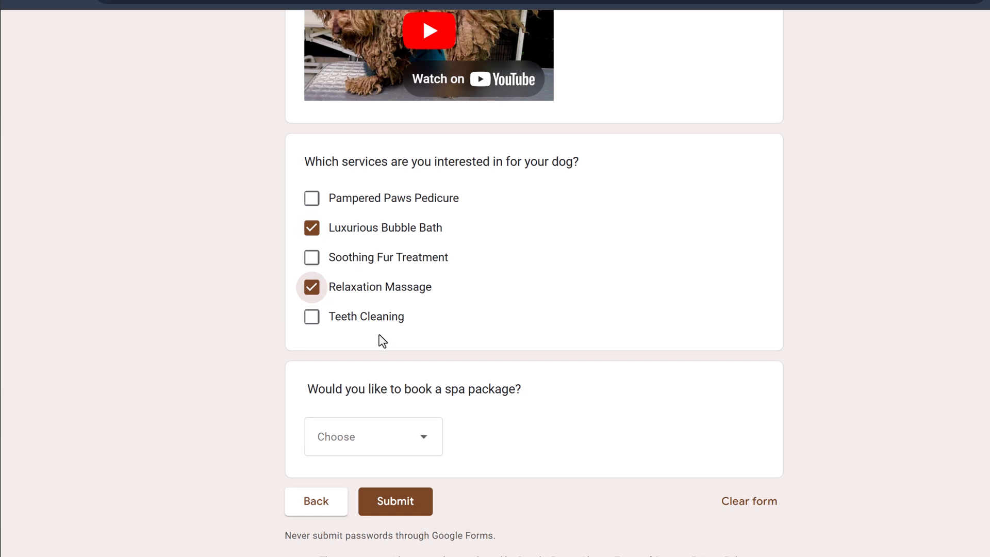
{"action": "left_click", "coordinate": [418, 437]}
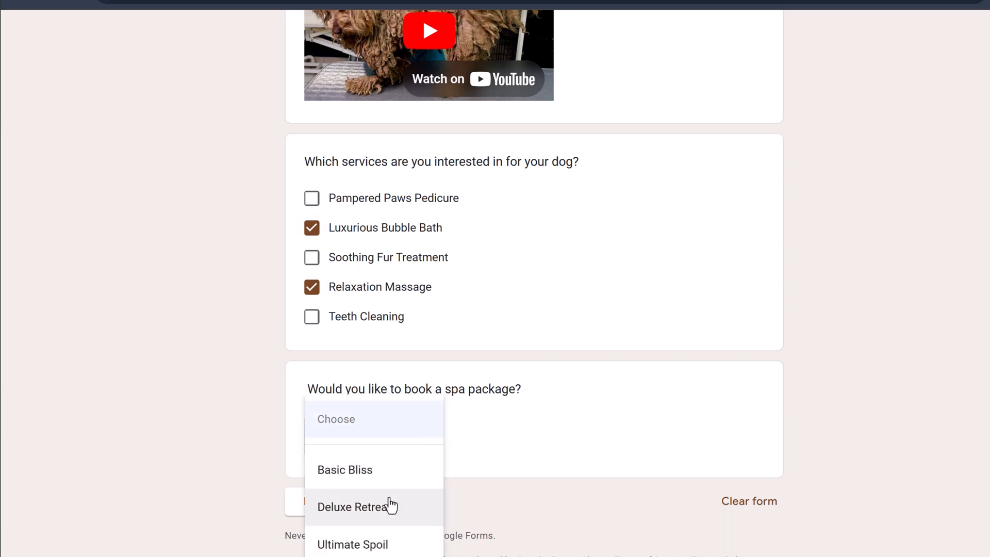
{"action": "left_click", "coordinate": [384, 477]}
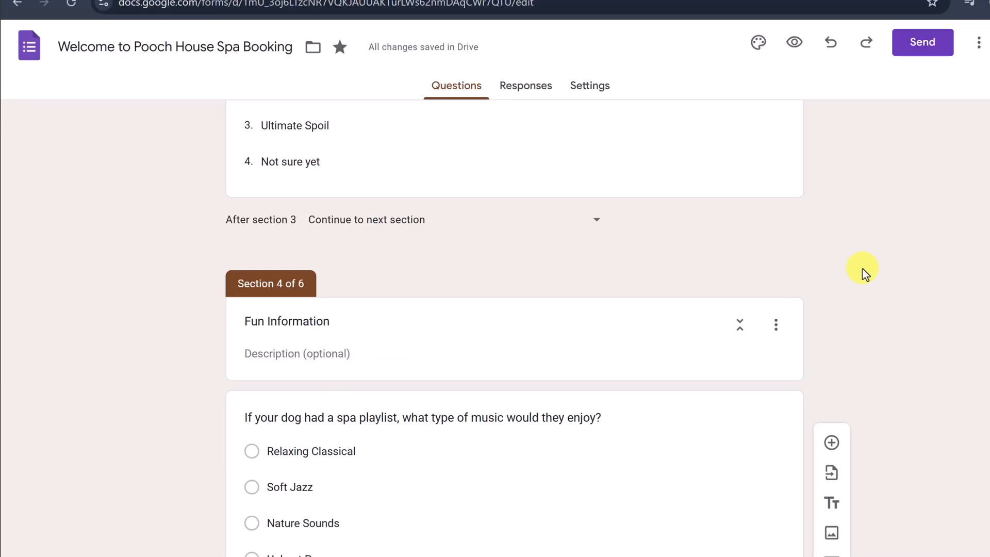
Add a new section after Feedback & Referrals and title it "Scheduling".
{"action": "scroll", "coordinate": [865, 273], "scroll_direction": "down", "scroll_amount": 5}
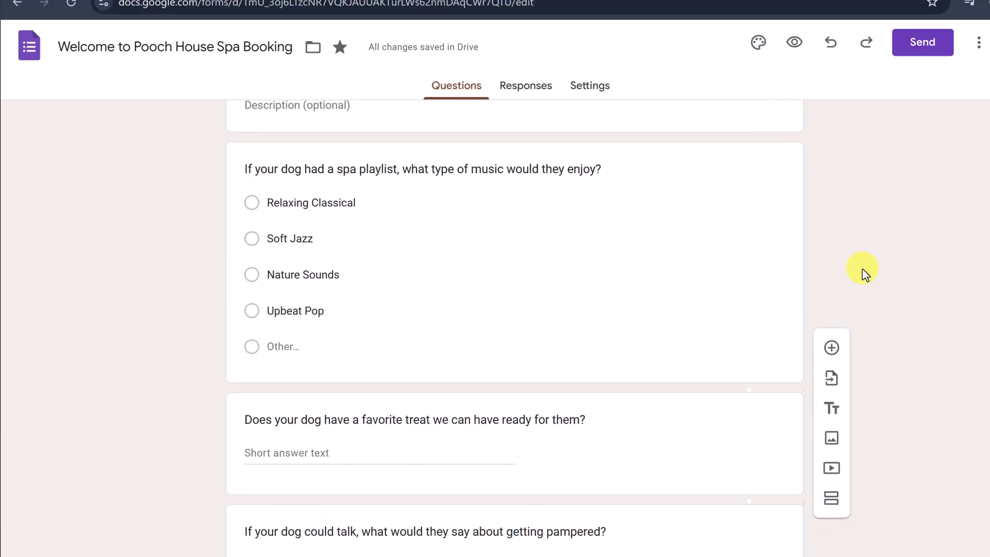
{"action": "scroll", "coordinate": [867, 278], "scroll_direction": "down", "scroll_amount": 11}
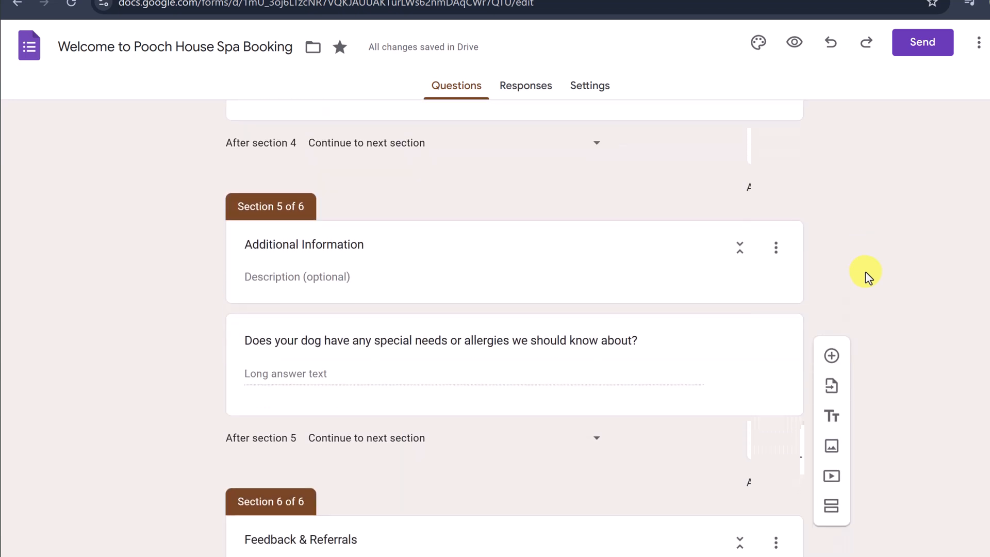
{"action": "scroll", "coordinate": [868, 276], "scroll_direction": "down", "scroll_amount": 4}
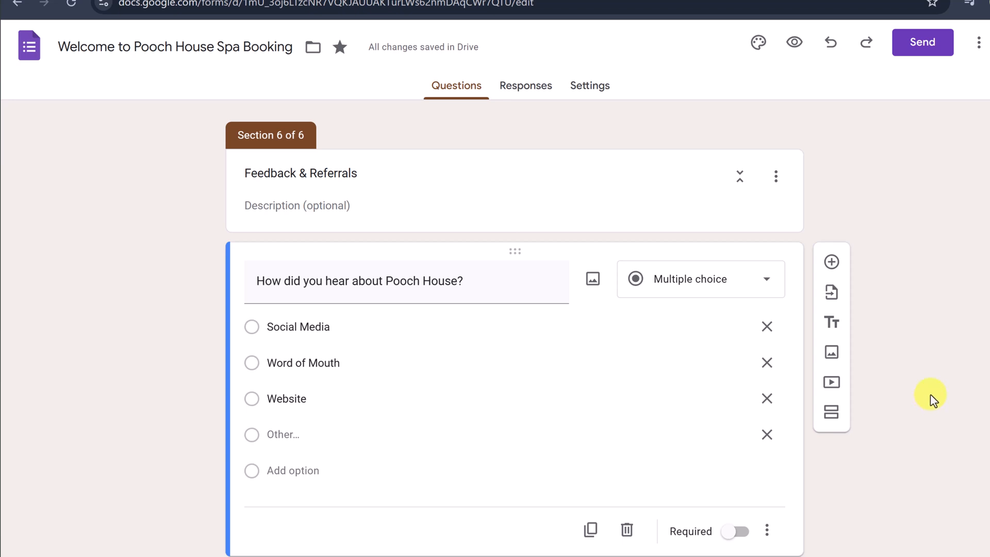
{"action": "left_click", "coordinate": [830, 415]}
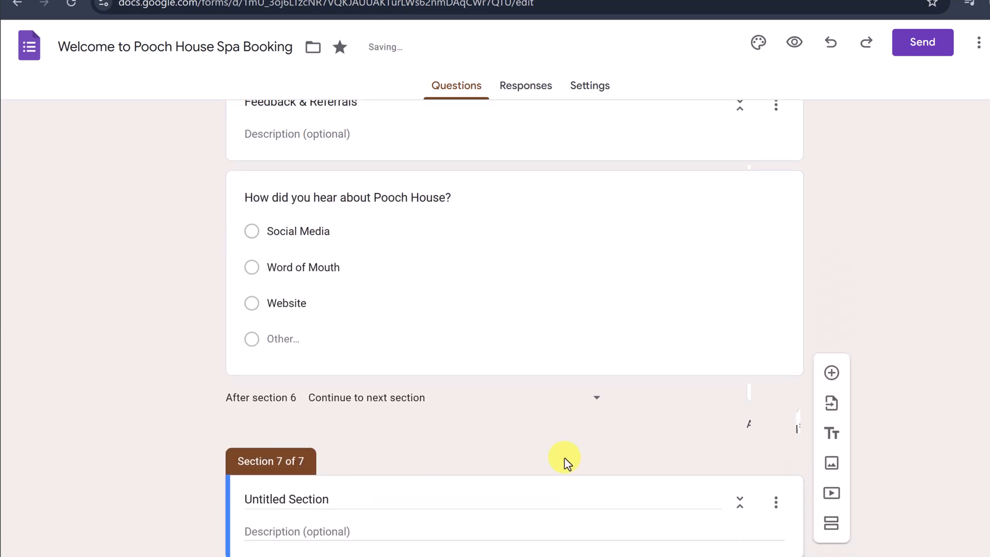
{"action": "left_click", "coordinate": [315, 498]}
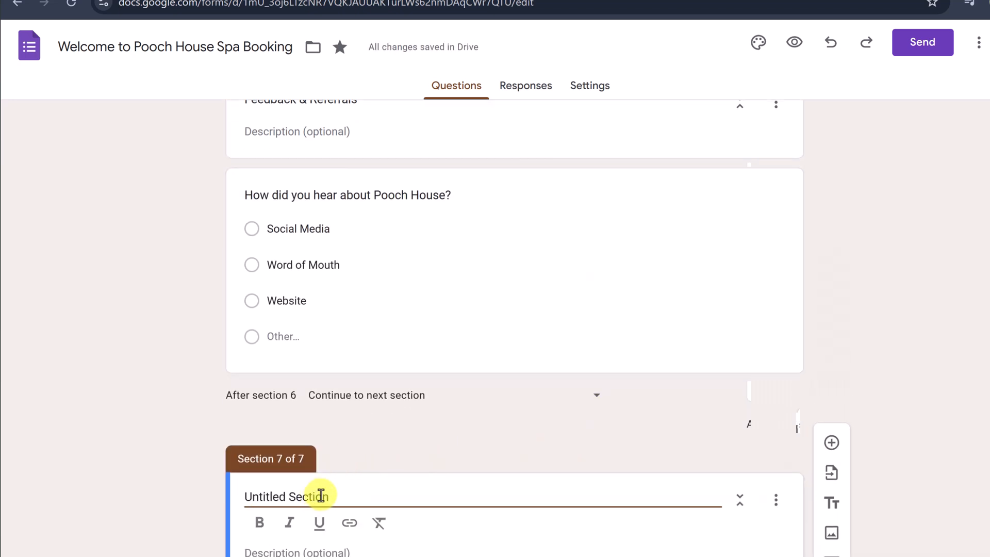
{"action": "triple_click", "coordinate": [320, 496]}
{"action": "type", "text": "Scheduling"}
{"action": "left_click", "coordinate": [195, 479]}
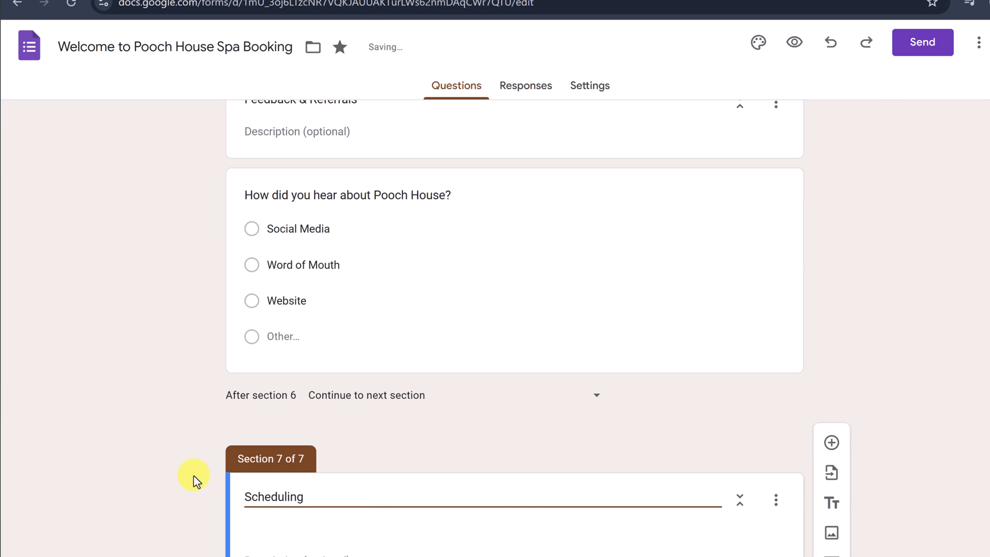
Add a Date question "Preferred Date and Time for the Appointment" to the Scheduling section.
{"action": "left_click", "coordinate": [831, 443]}
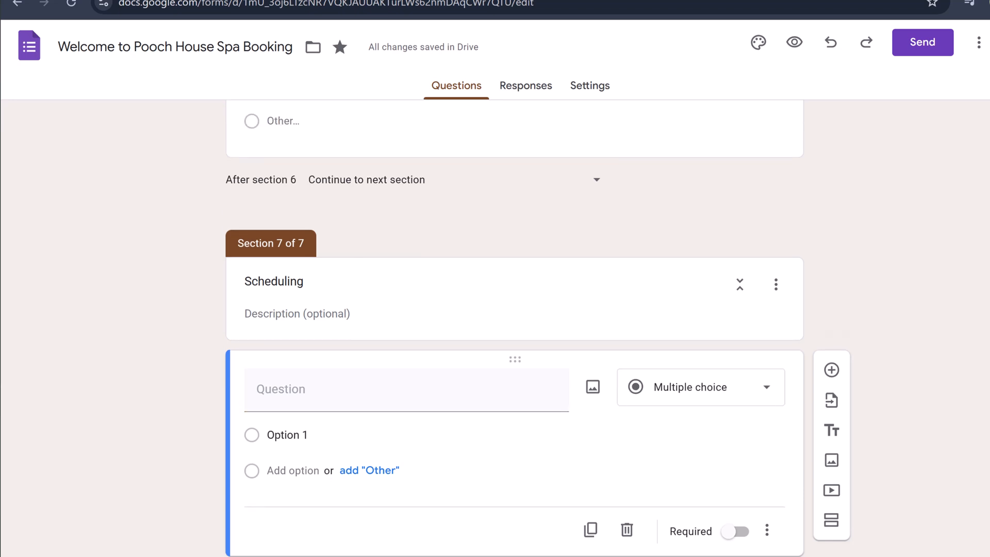
{"action": "left_click", "coordinate": [367, 393]}
{"action": "type", "text": "Preferred Date and Time for the Appointment"}
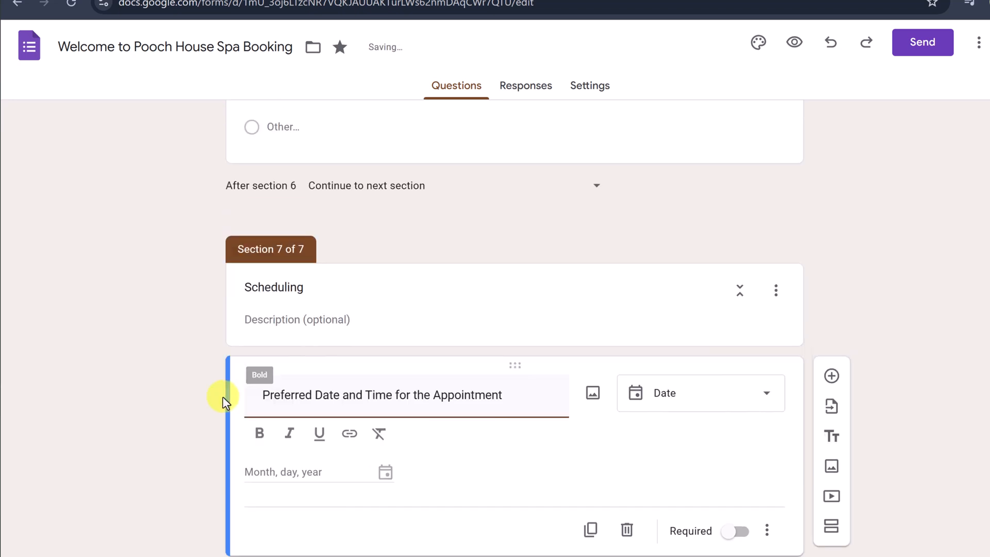
{"action": "left_click", "coordinate": [173, 399]}
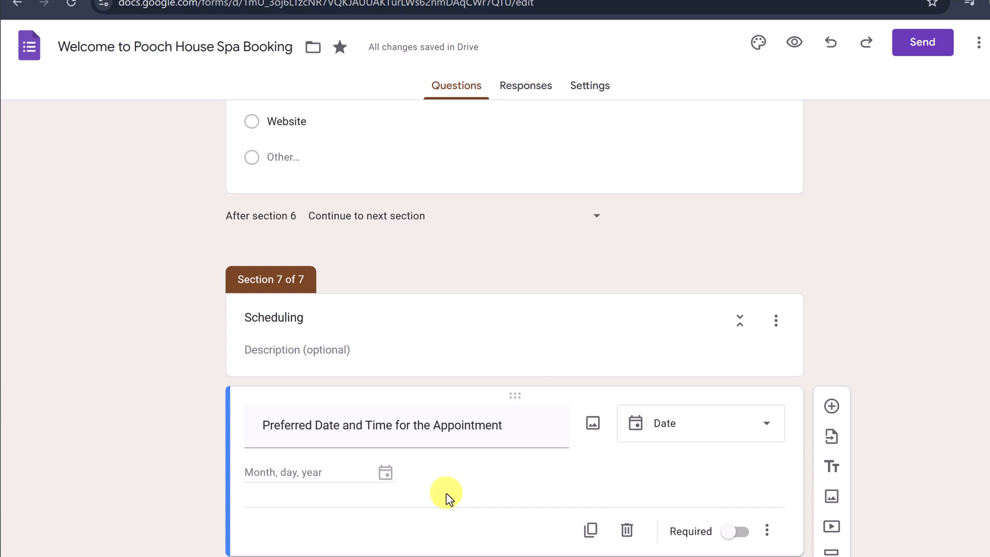
Add an untitled Time question below the preferred date question in the Scheduling section.
{"action": "left_click", "coordinate": [831, 410]}
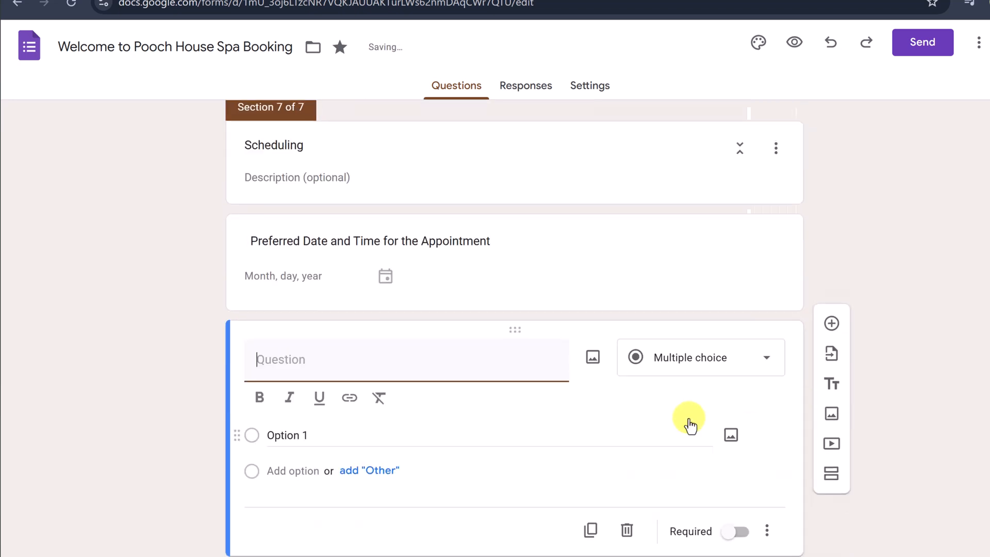
{"action": "left_click", "coordinate": [687, 368]}
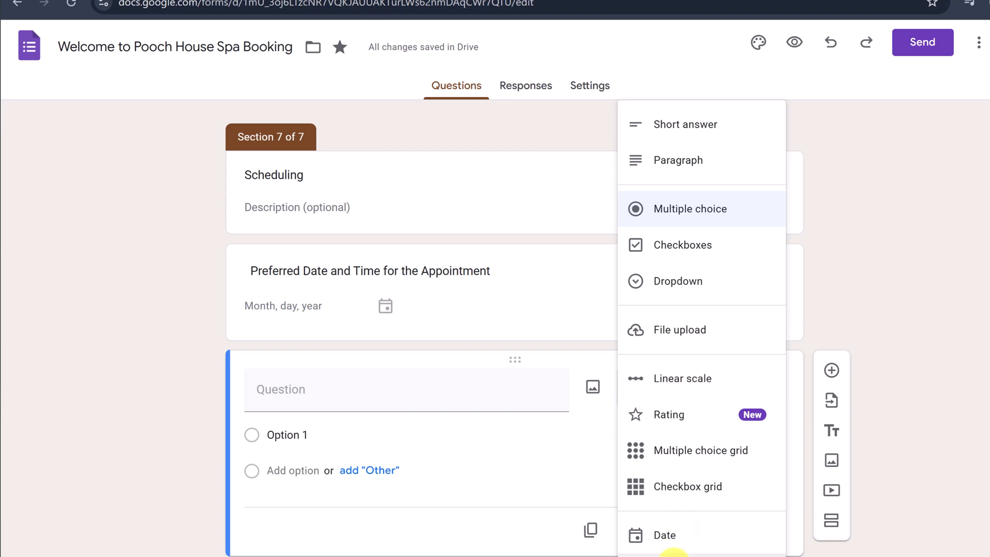
{"action": "left_click", "coordinate": [665, 554]}
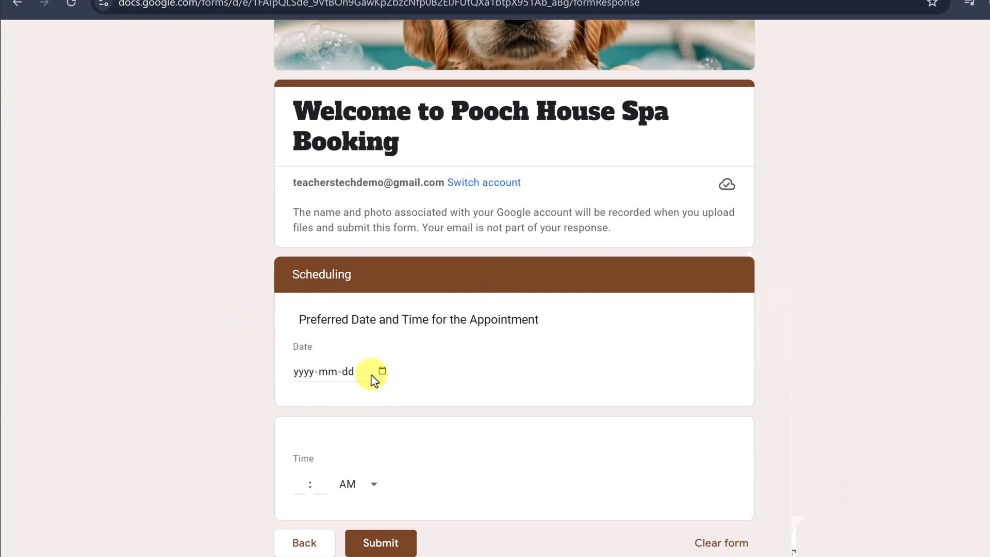
Test the Scheduling page in the preview by choosing November 13, 2024 as the appointment date and trying the time question.
{"action": "left_click", "coordinate": [336, 373]}
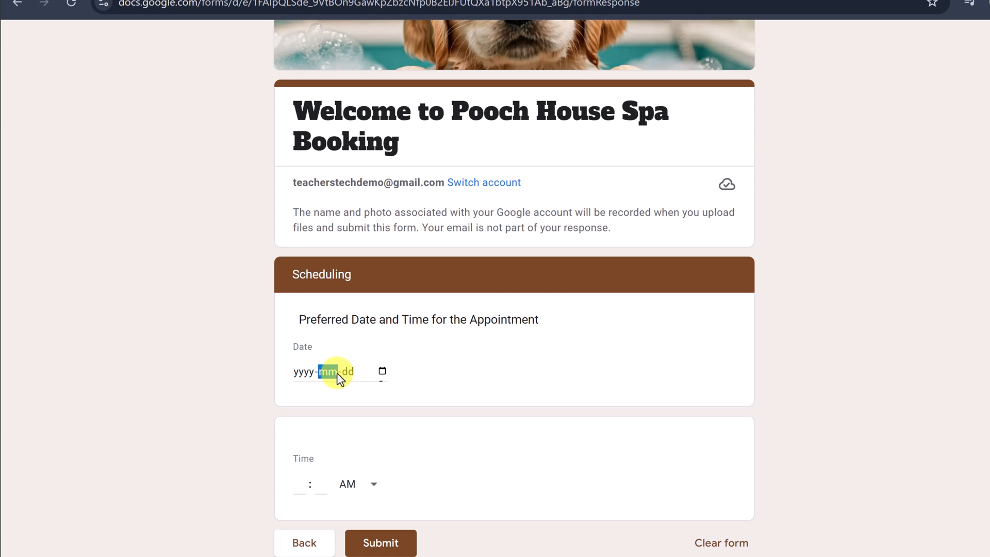
{"action": "left_click", "coordinate": [382, 372]}
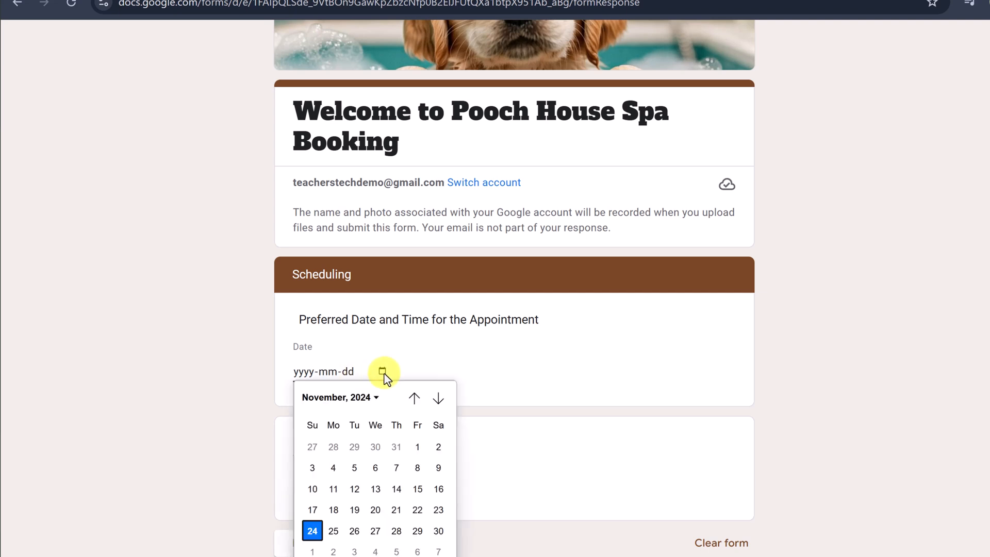
{"action": "left_click", "coordinate": [375, 489]}
{"action": "scroll", "coordinate": [222, 421], "scroll_direction": "down", "scroll_amount": 1}
{"action": "left_click", "coordinate": [302, 437]}
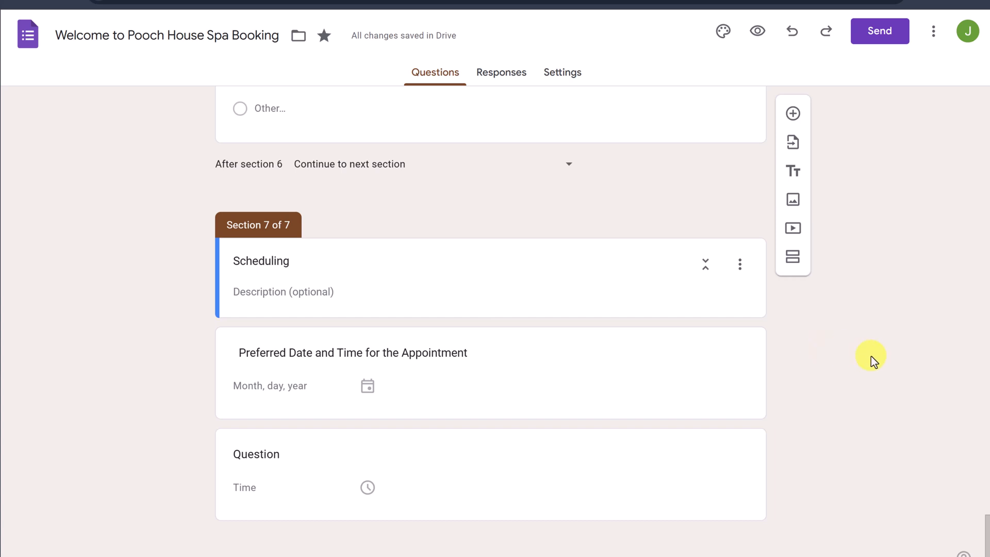
Move the Scheduling section above Feedback & Referrals and save the new section order.
{"action": "left_click", "coordinate": [739, 268]}
{"action": "left_click", "coordinate": [740, 269]}
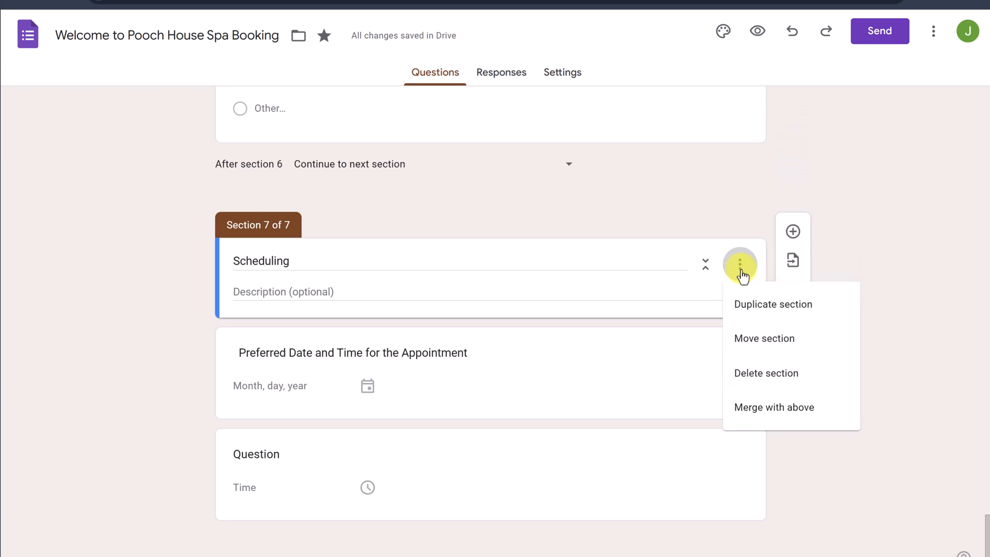
{"action": "left_click", "coordinate": [753, 347]}
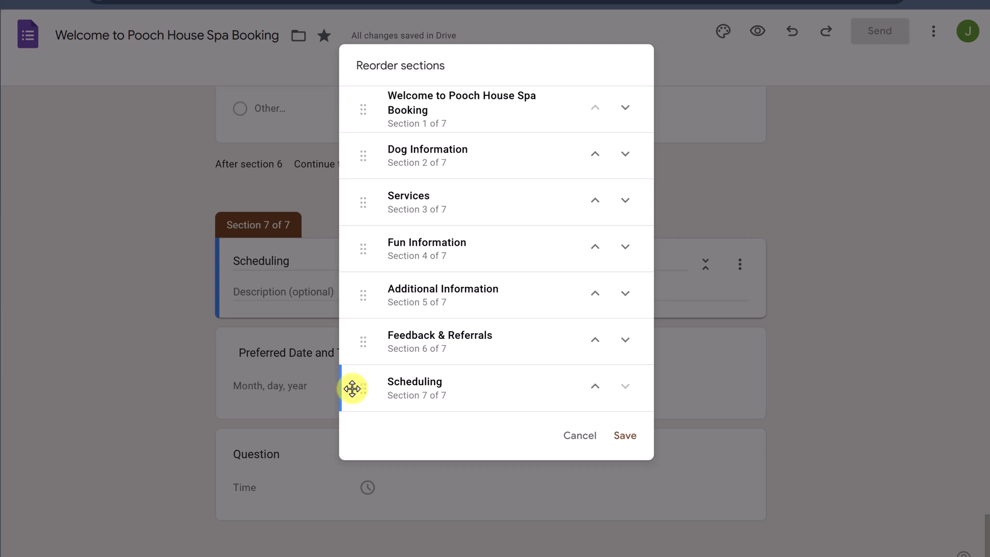
{"action": "left_click_drag", "start_coordinate": [358, 388], "coordinate": [370, 339]}
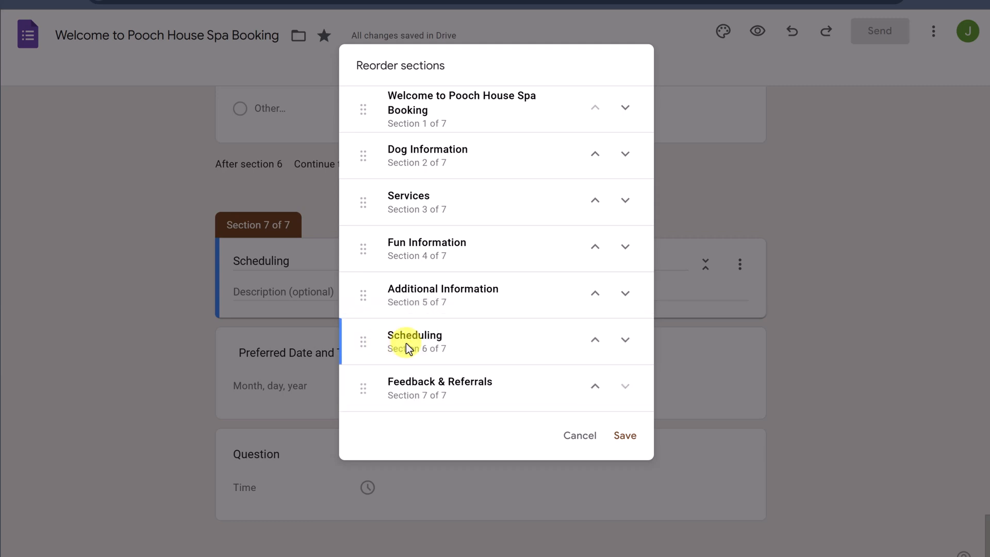
{"action": "left_click", "coordinate": [625, 435]}
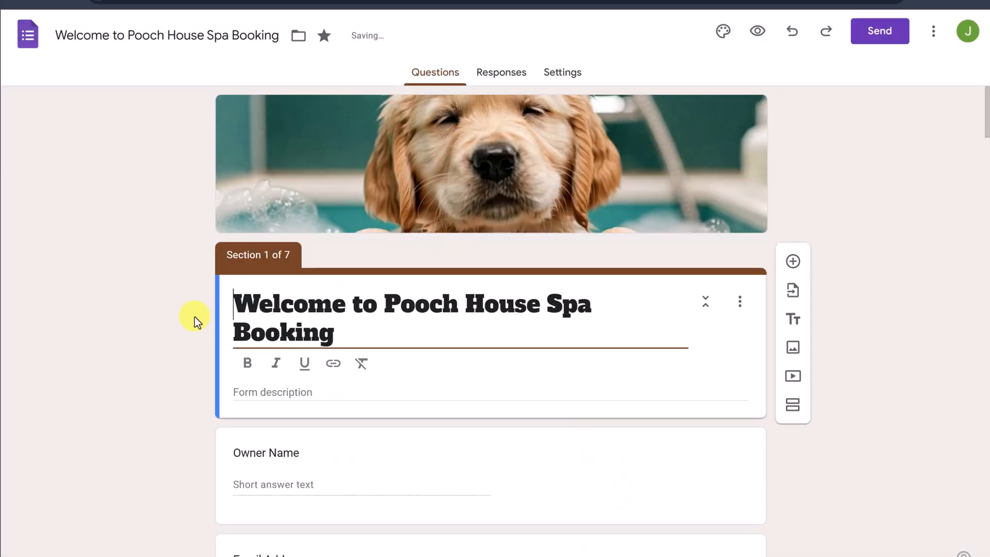
{"action": "left_click", "coordinate": [159, 316]}
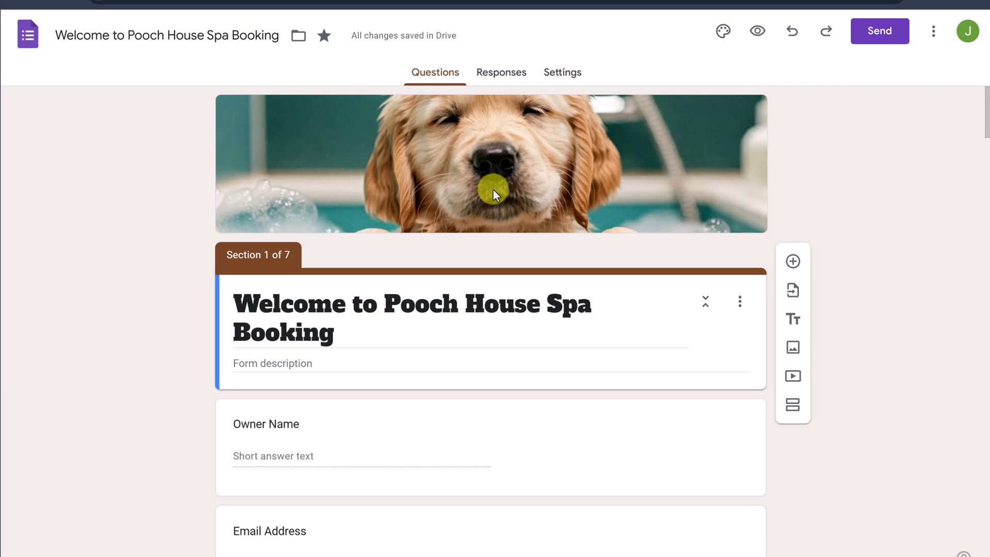
Turn on email notifications for new form responses, then switch the option back off.
{"action": "left_click", "coordinate": [507, 78]}
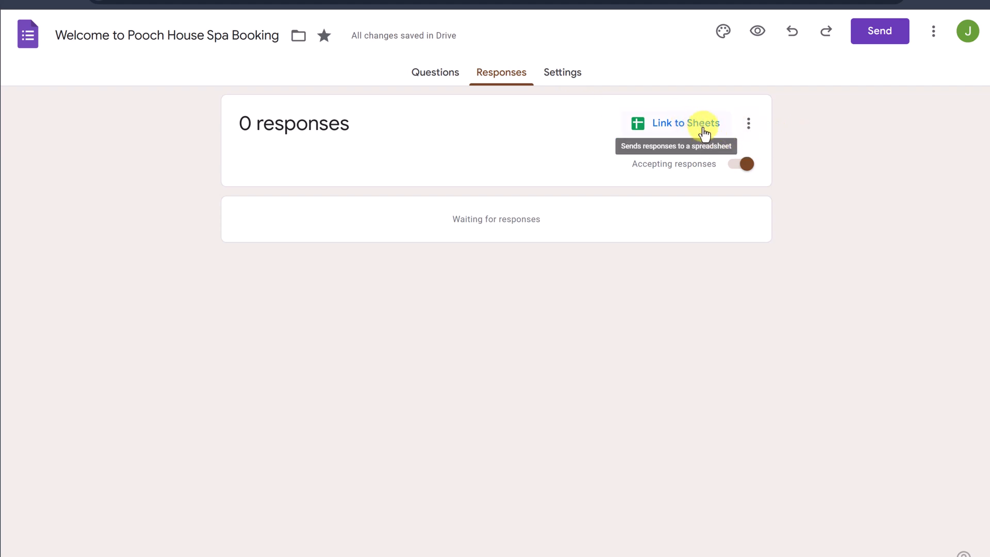
{"action": "left_click", "coordinate": [749, 127]}
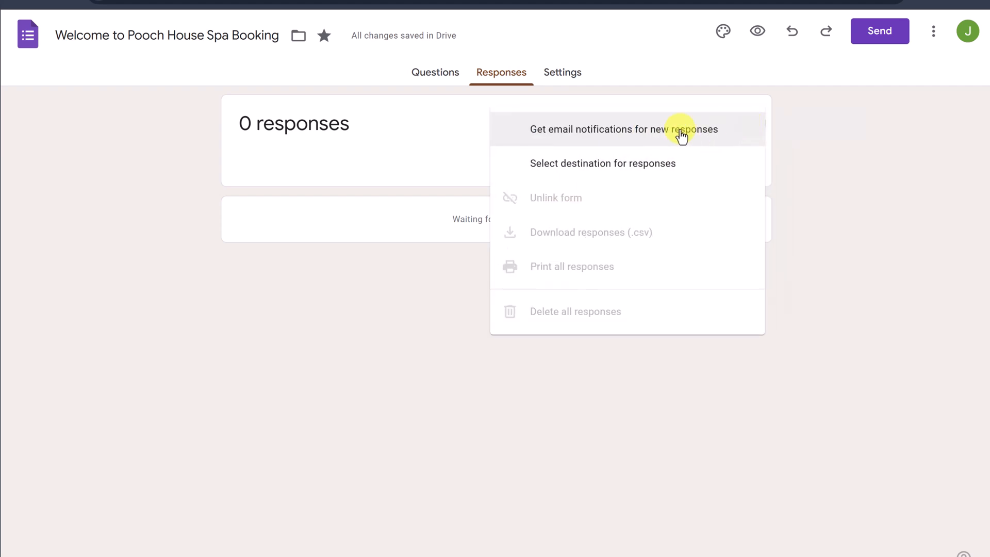
{"action": "left_click", "coordinate": [663, 138]}
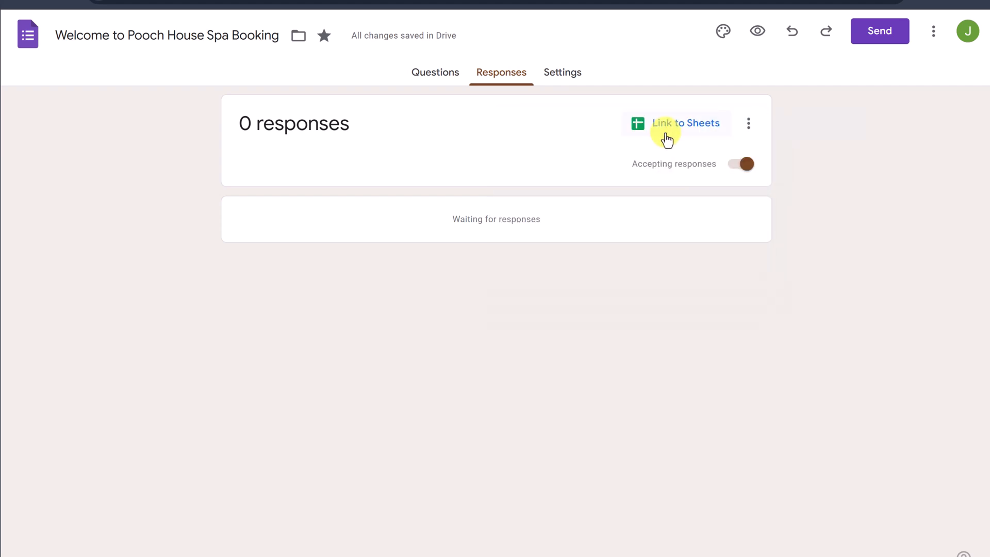
{"action": "left_click", "coordinate": [748, 128]}
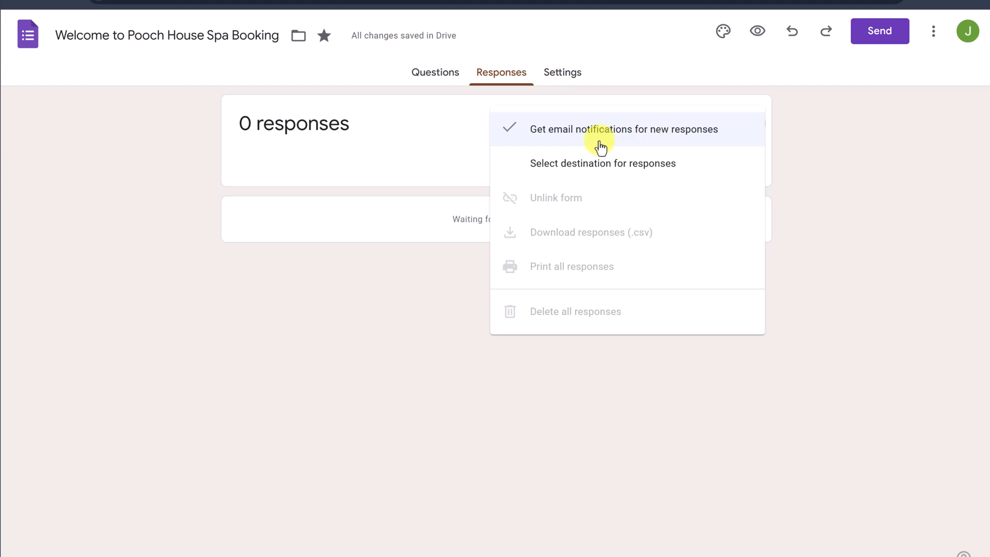
{"action": "left_click", "coordinate": [552, 133]}
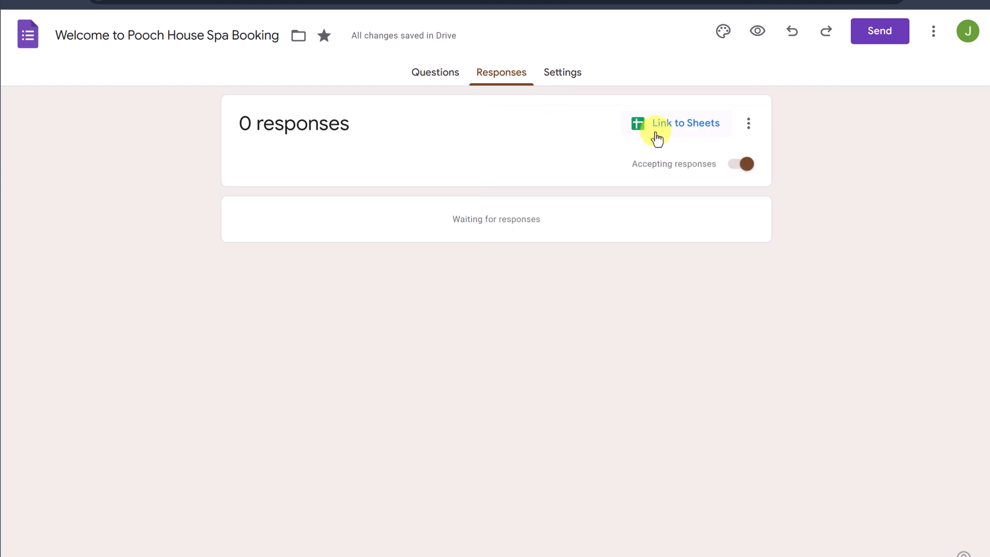
{"action": "left_click", "coordinate": [748, 124]}
{"action": "left_click", "coordinate": [814, 147]}
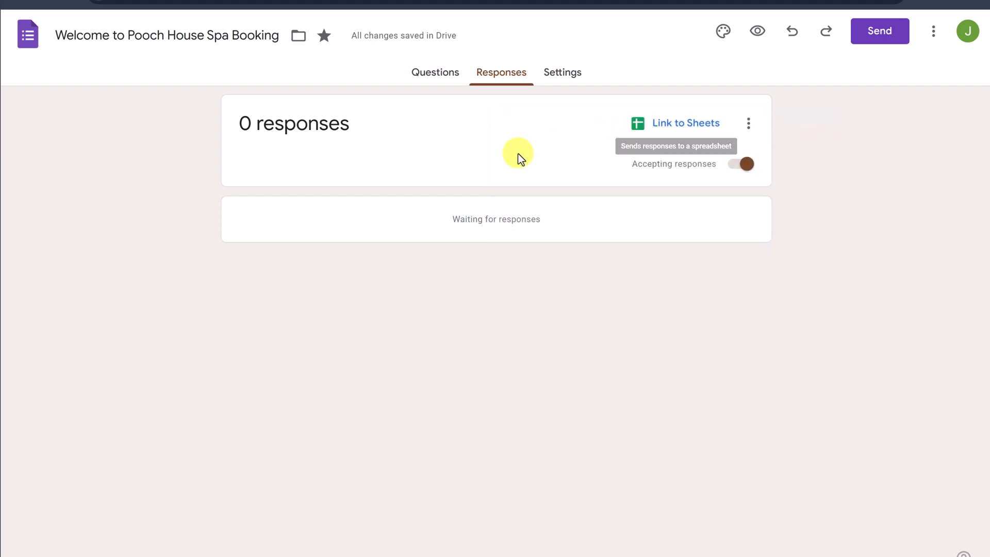
Make the form a quiz in its settings, review the grading and respondent options, and turn the quiz option off again.
{"action": "left_click", "coordinate": [569, 76]}
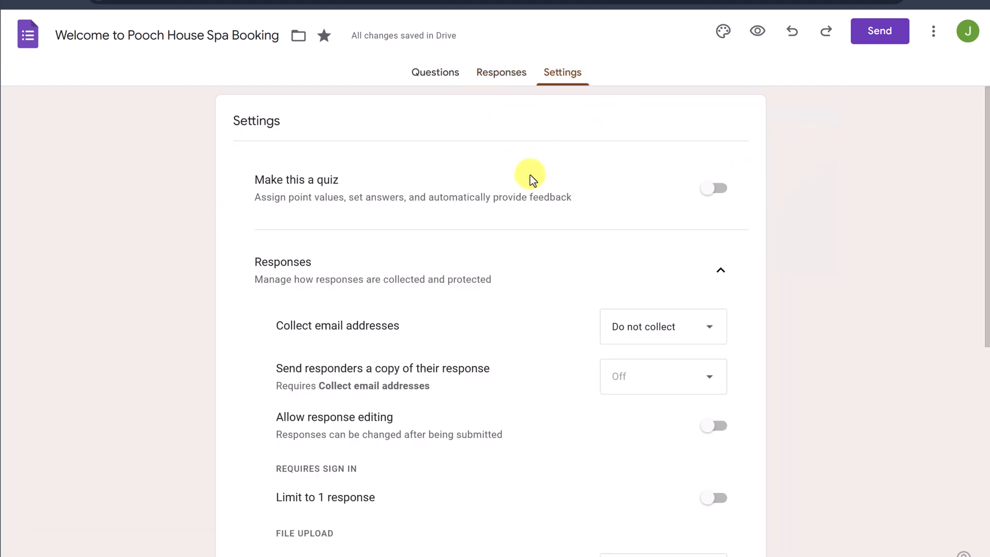
{"action": "scroll", "coordinate": [530, 173], "scroll_direction": "down", "scroll_amount": 1}
{"action": "scroll", "coordinate": [618, 136], "scroll_direction": "up", "scroll_amount": 1}
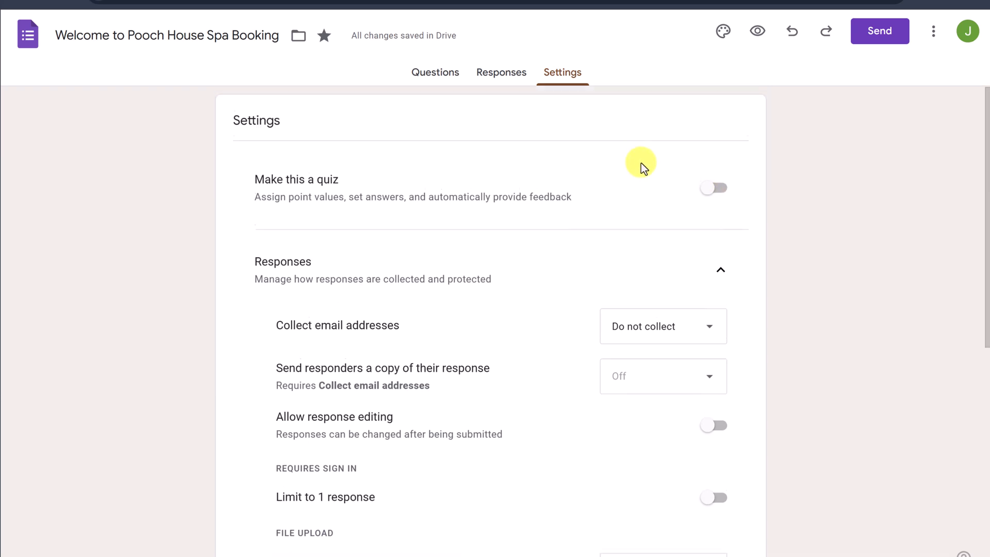
{"action": "left_click", "coordinate": [718, 185]}
{"action": "scroll", "coordinate": [549, 255], "scroll_direction": "down", "scroll_amount": 4}
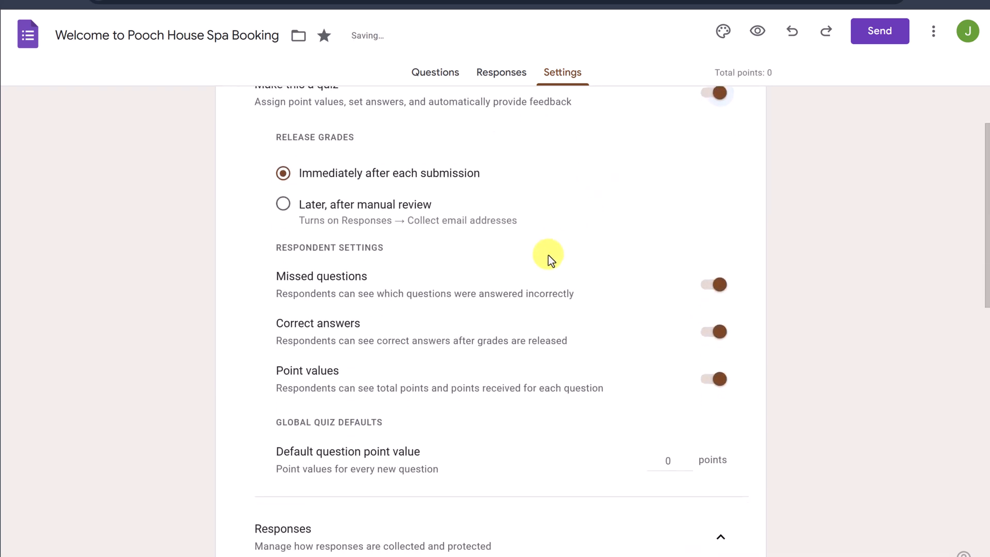
{"action": "scroll", "coordinate": [522, 264], "scroll_direction": "up", "scroll_amount": 3}
{"action": "scroll", "coordinate": [512, 225], "scroll_direction": "down", "scroll_amount": 6}
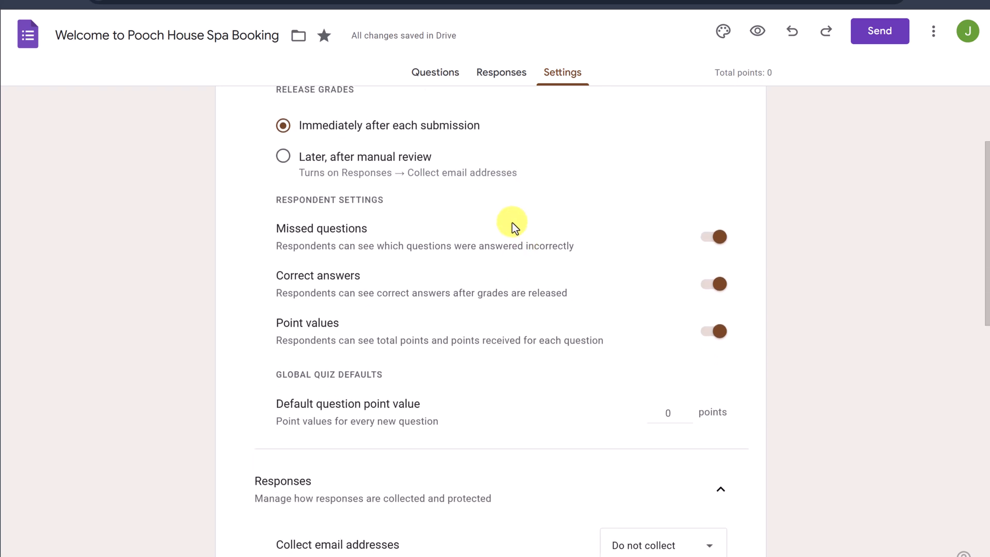
{"action": "scroll", "coordinate": [513, 243], "scroll_direction": "up", "scroll_amount": 3}
{"action": "scroll", "coordinate": [514, 243], "scroll_direction": "up", "scroll_amount": 3}
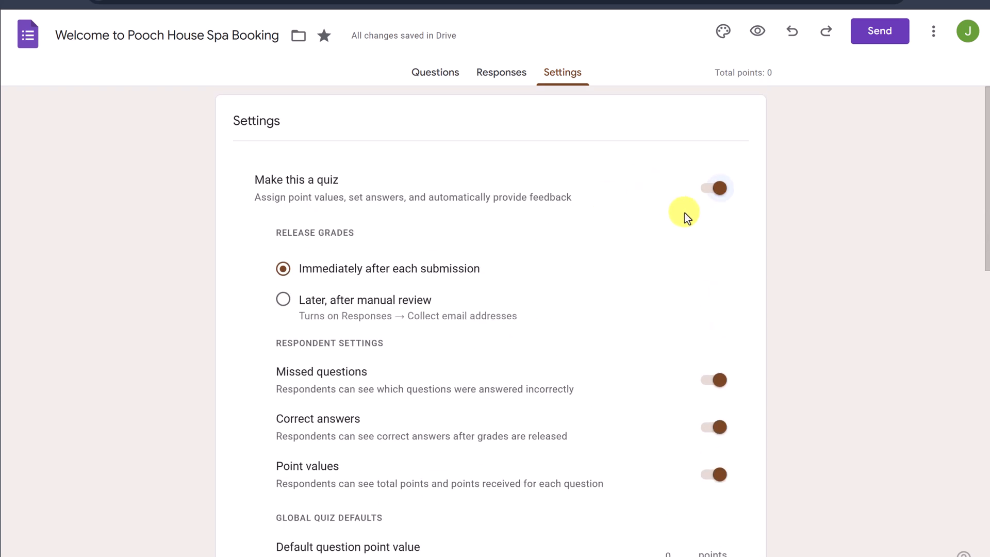
{"action": "left_click", "coordinate": [709, 190]}
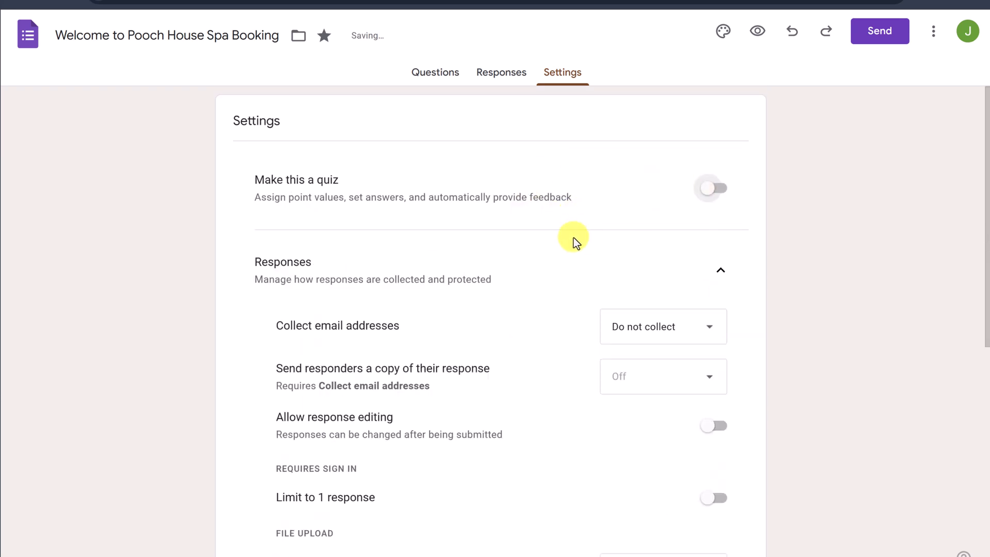
Examine the form's response settings, including the email collection choices, response copies, editing, one-response limit and upload size limit.
{"action": "scroll", "coordinate": [573, 237], "scroll_direction": "down", "scroll_amount": 3}
{"action": "scroll", "coordinate": [510, 221], "scroll_direction": "up", "scroll_amount": 1}
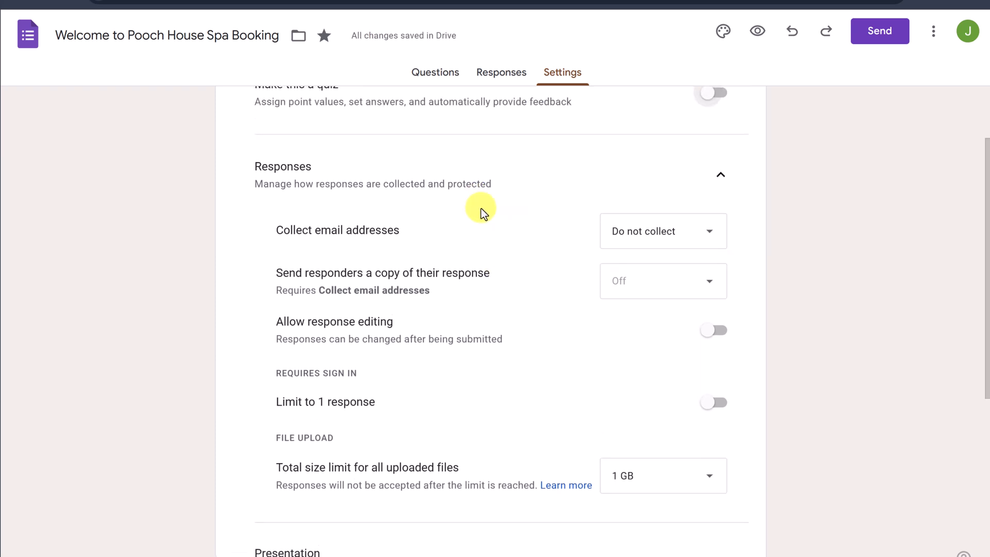
{"action": "scroll", "coordinate": [497, 239], "scroll_direction": "down", "scroll_amount": 1}
{"action": "scroll", "coordinate": [499, 240], "scroll_direction": "up", "scroll_amount": 1}
{"action": "scroll", "coordinate": [537, 252], "scroll_direction": "down", "scroll_amount": 1}
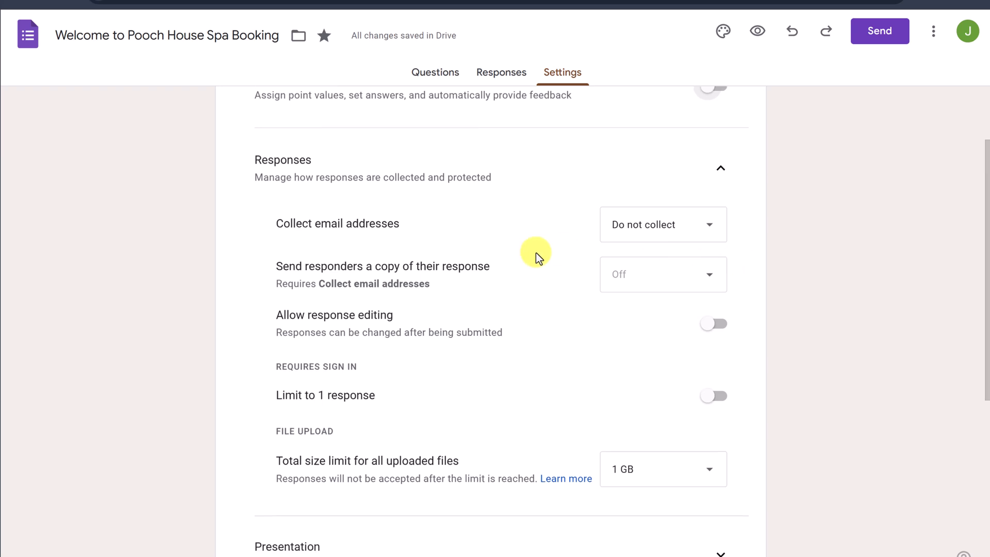
{"action": "scroll", "coordinate": [536, 252], "scroll_direction": "down", "scroll_amount": 1}
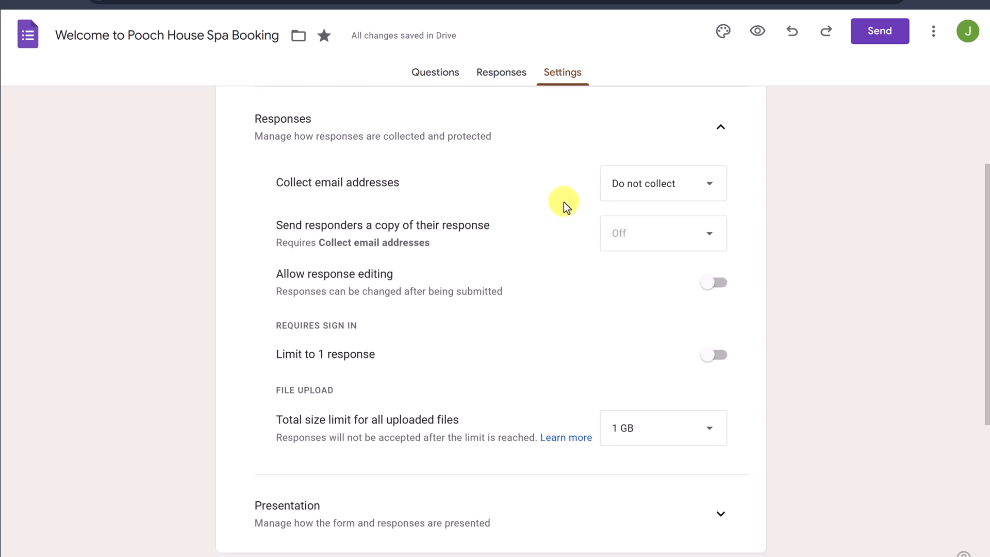
{"action": "left_click", "coordinate": [712, 191]}
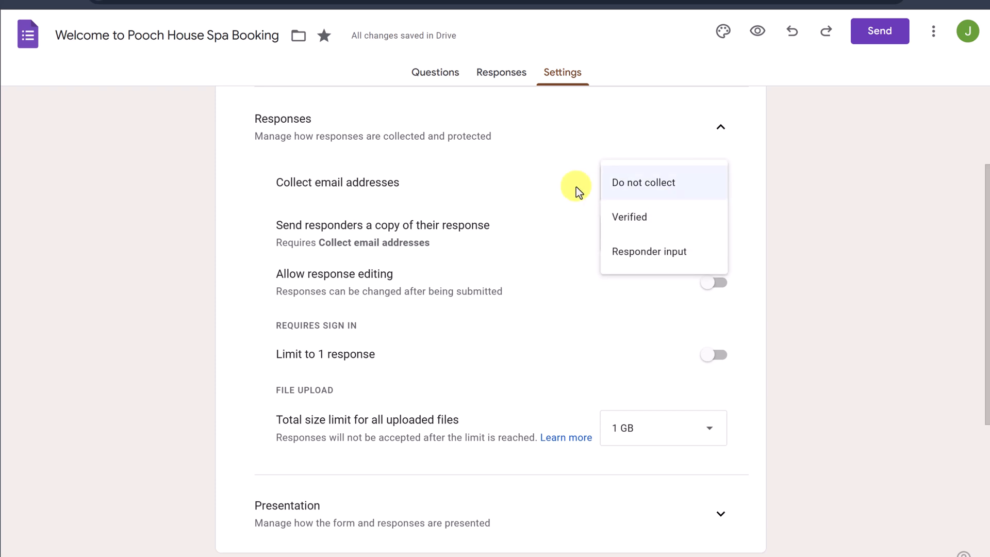
{"action": "left_click", "coordinate": [490, 199]}
{"action": "scroll", "coordinate": [493, 222], "scroll_direction": "down", "scroll_amount": 1}
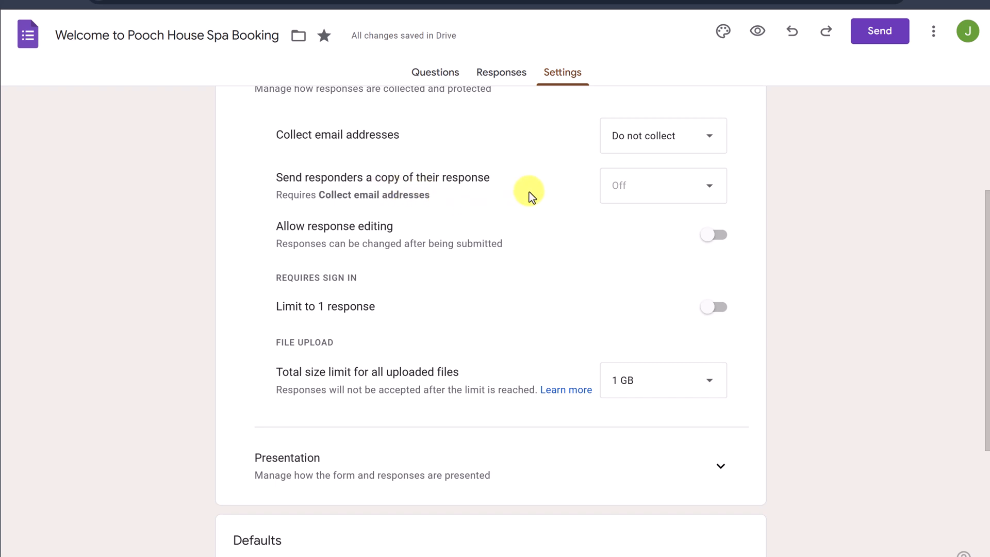
{"action": "scroll", "coordinate": [529, 192], "scroll_direction": "down", "scroll_amount": 1}
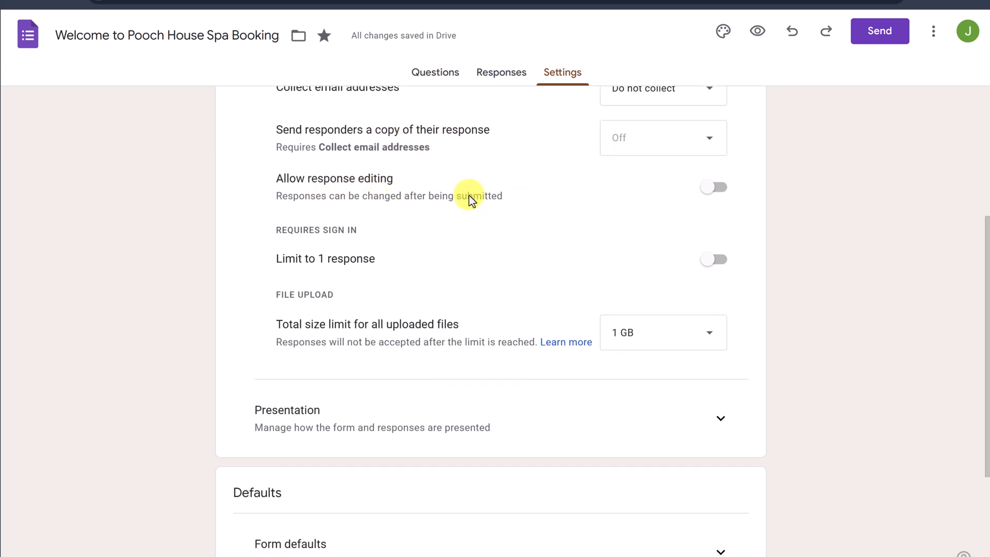
{"action": "scroll", "coordinate": [467, 203], "scroll_direction": "down", "scroll_amount": 1}
{"action": "scroll", "coordinate": [391, 212], "scroll_direction": "down", "scroll_amount": 2}
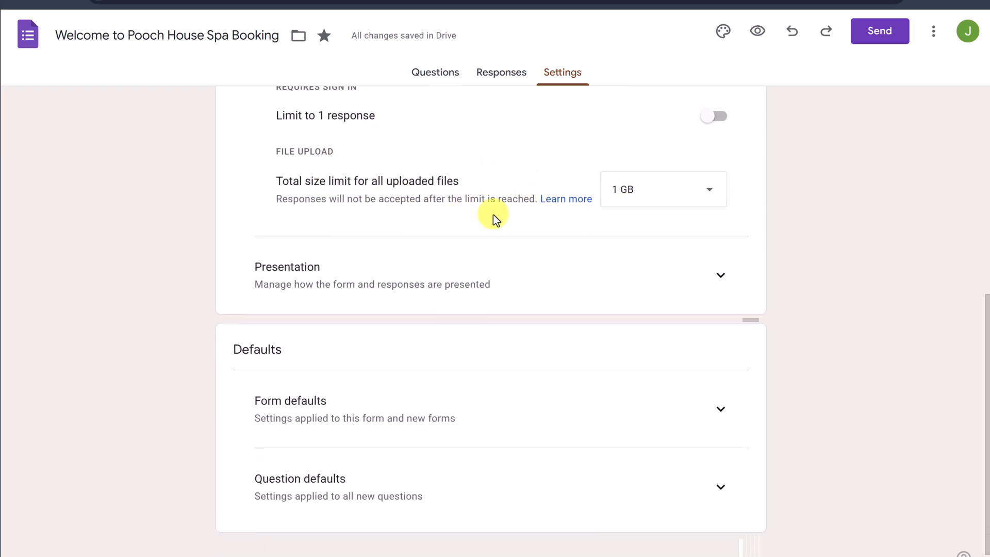
{"action": "scroll", "coordinate": [493, 215], "scroll_direction": "down", "scroll_amount": 1}
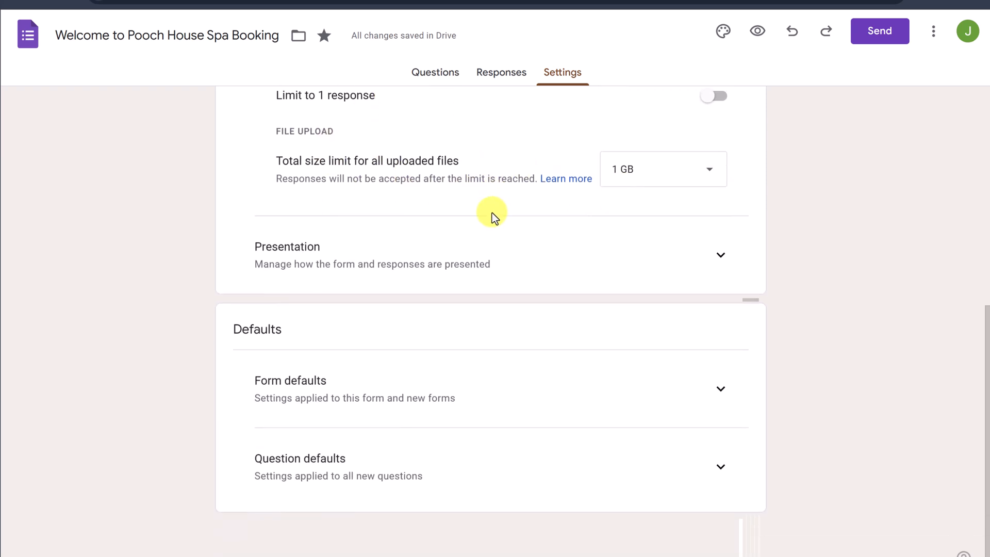
Turn on "Show progress bar" in the form's presentation settings and look over the after-submission options.
{"action": "left_click", "coordinate": [716, 256]}
{"action": "scroll", "coordinate": [656, 278], "scroll_direction": "down", "scroll_amount": 2}
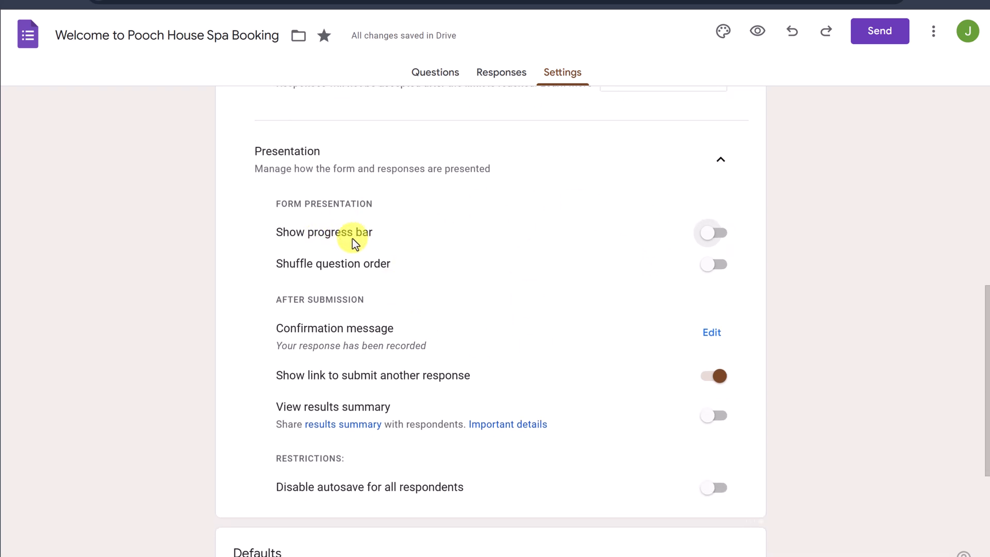
{"action": "left_click", "coordinate": [716, 234]}
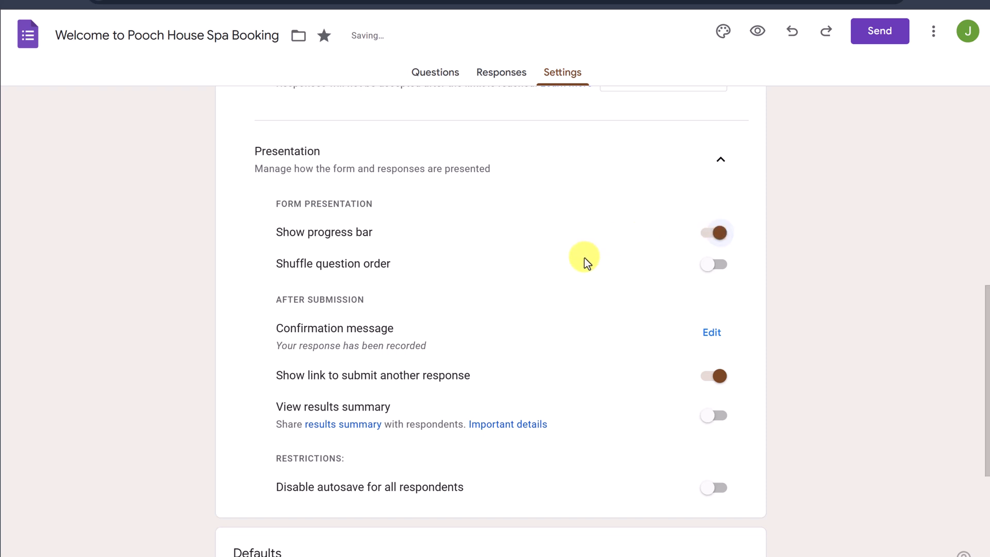
{"action": "scroll", "coordinate": [584, 258], "scroll_direction": "down", "scroll_amount": 1}
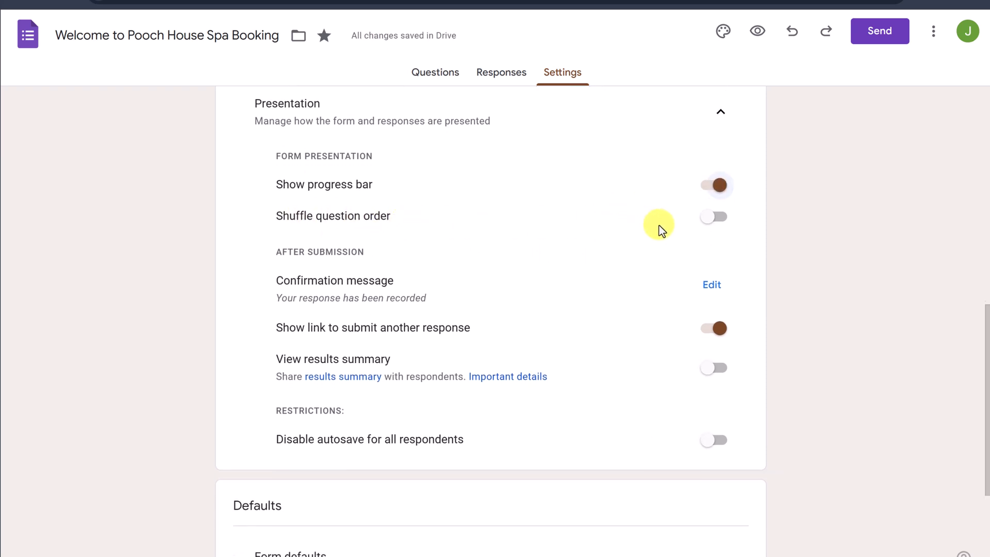
{"action": "scroll", "coordinate": [547, 262], "scroll_direction": "down", "scroll_amount": 1}
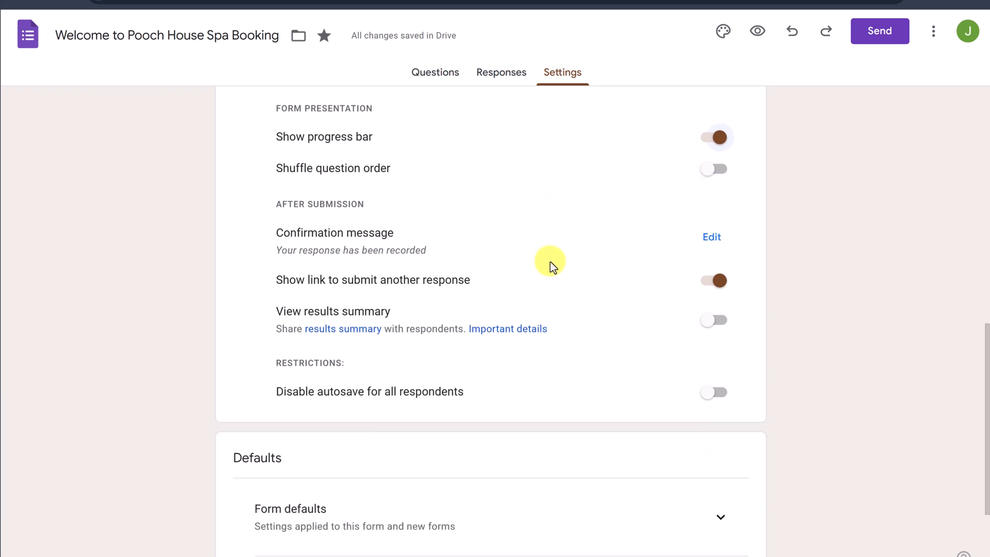
Open the confirmation message for editing without changing it, and examine the form defaults and question defaults in the settings.
{"action": "scroll", "coordinate": [552, 265], "scroll_direction": "down", "scroll_amount": 1}
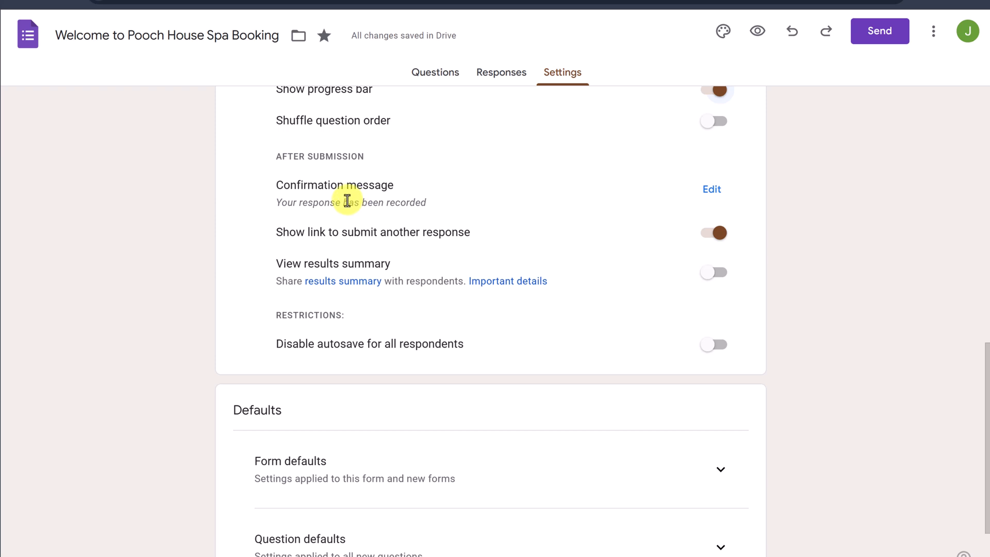
{"action": "left_click", "coordinate": [711, 190]}
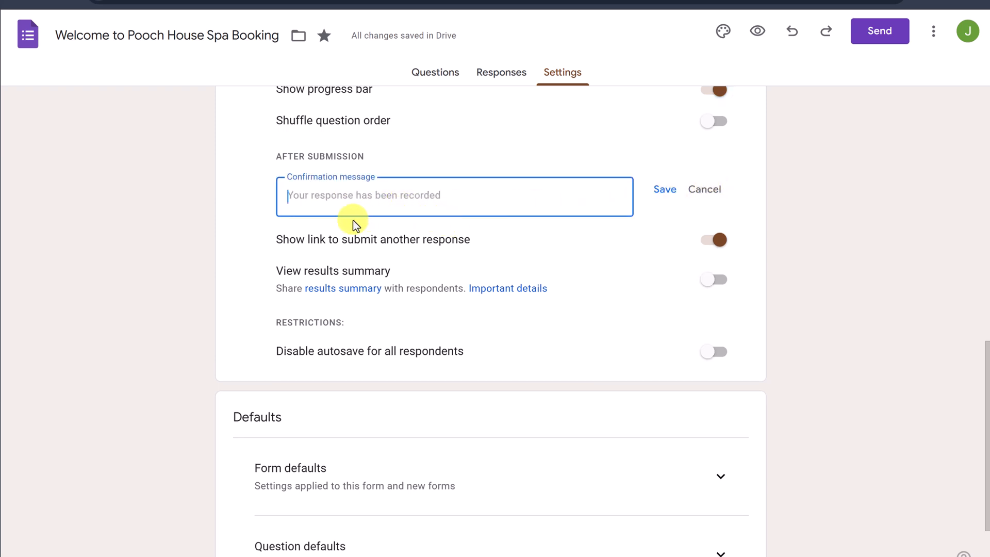
{"action": "left_click", "coordinate": [246, 227]}
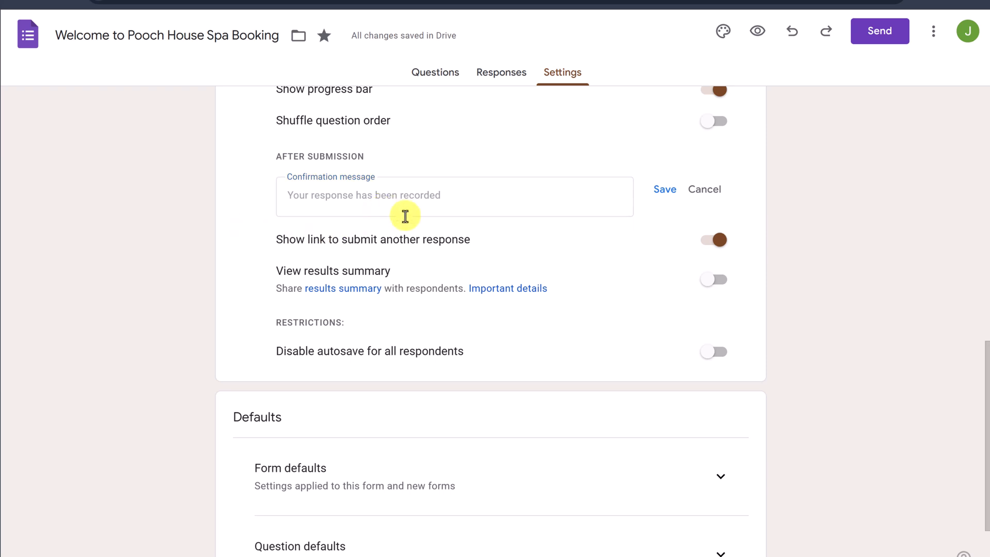
{"action": "scroll", "coordinate": [509, 227], "scroll_direction": "down", "scroll_amount": 2}
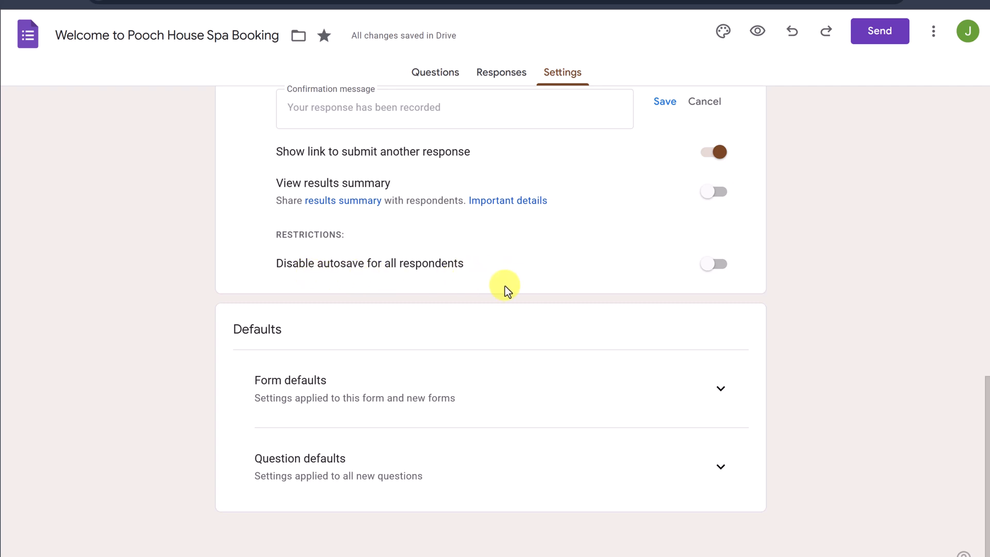
{"action": "left_click", "coordinate": [722, 390]}
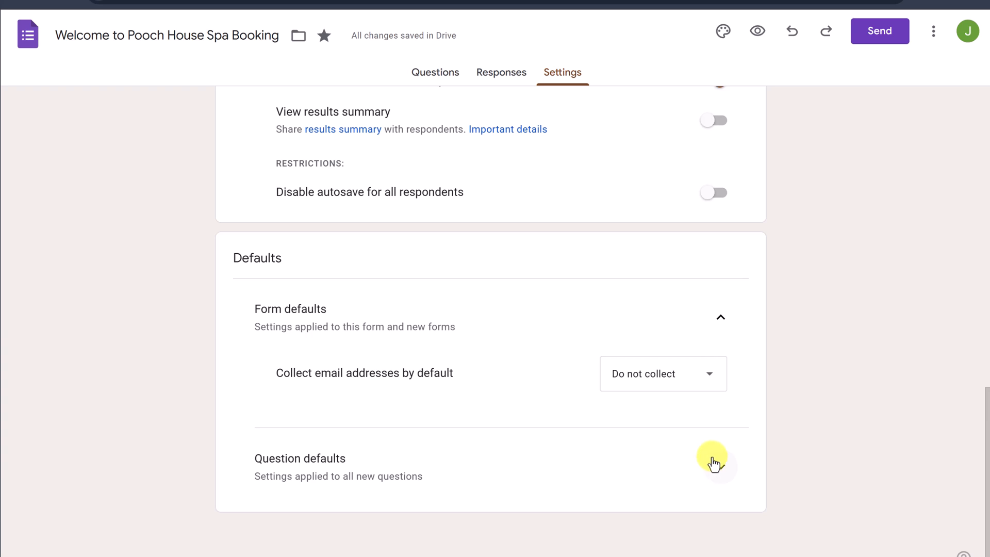
{"action": "left_click", "coordinate": [720, 469]}
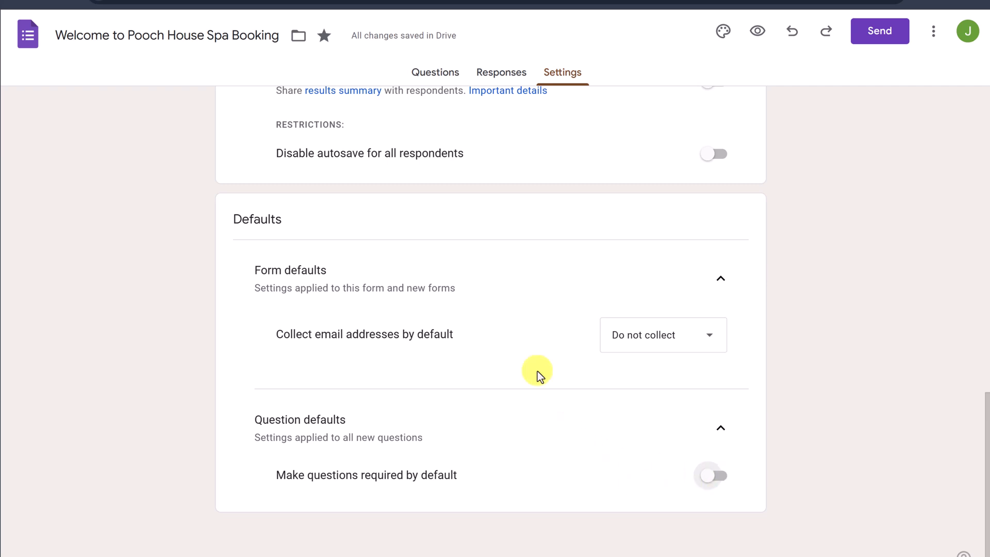
{"action": "scroll", "coordinate": [533, 332], "scroll_direction": "up", "scroll_amount": 15}
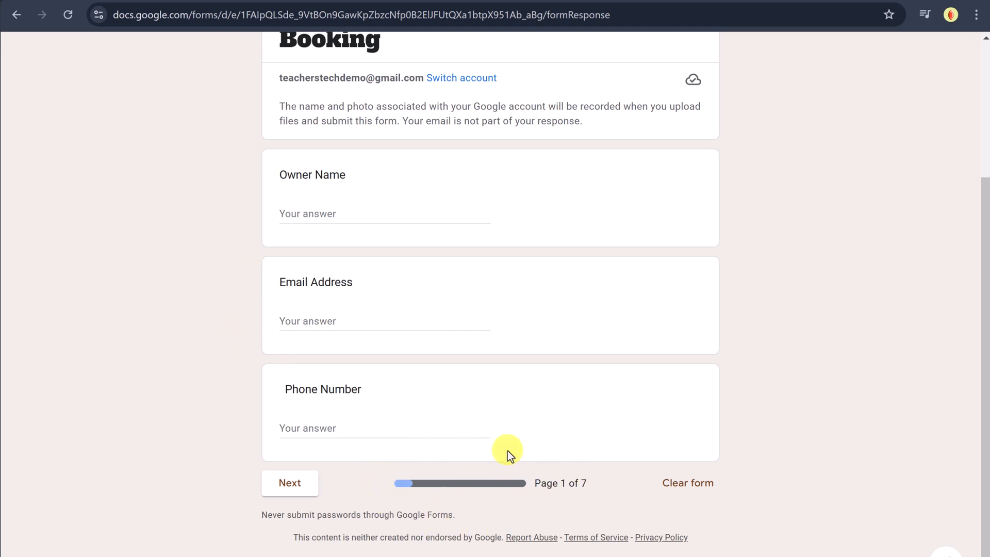
Advance the form preview to the Dog Information page, check its progress bar, and return to the form editor.
{"action": "left_click", "coordinate": [303, 486]}
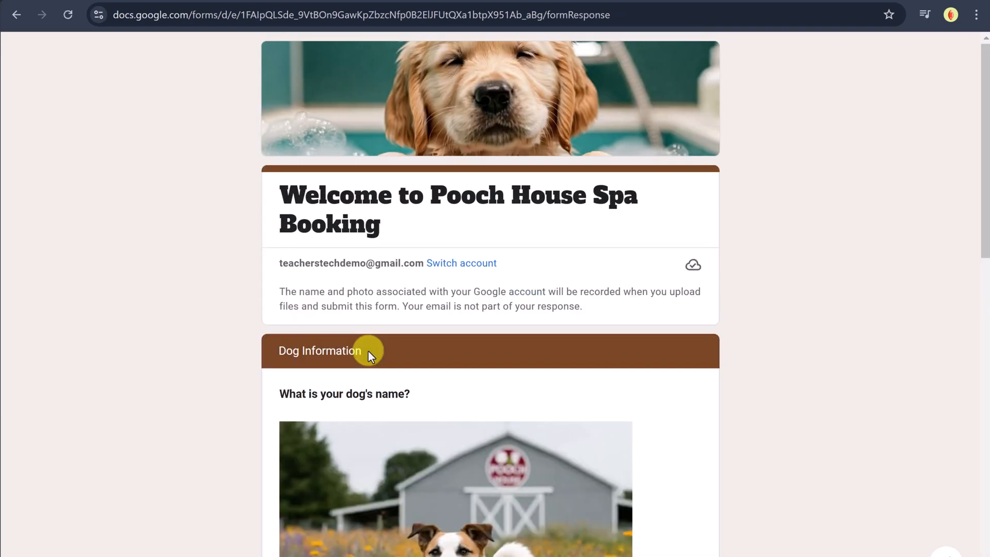
{"action": "scroll", "coordinate": [368, 351], "scroll_direction": "down", "scroll_amount": 15}
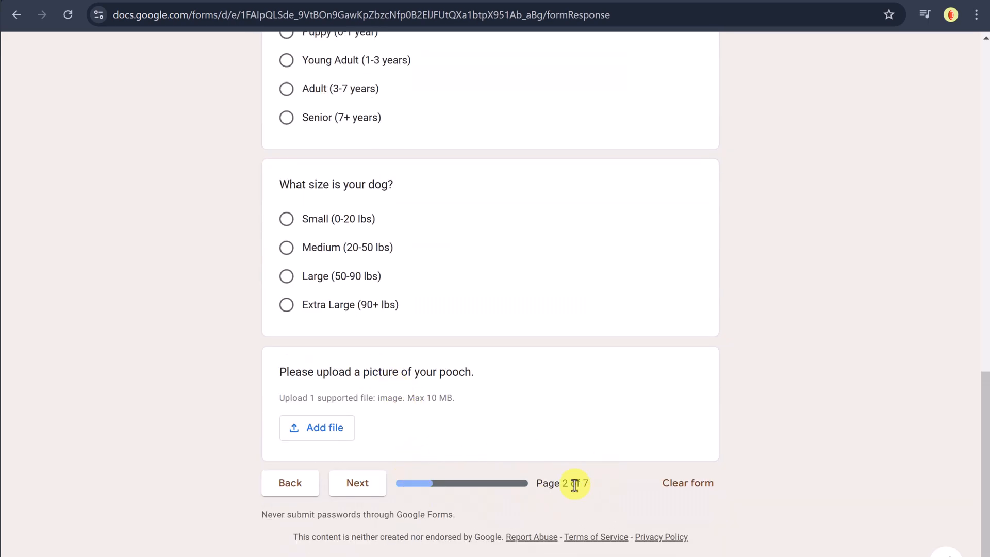
{"action": "scroll", "coordinate": [490, 363], "scroll_direction": "up", "scroll_amount": 15}
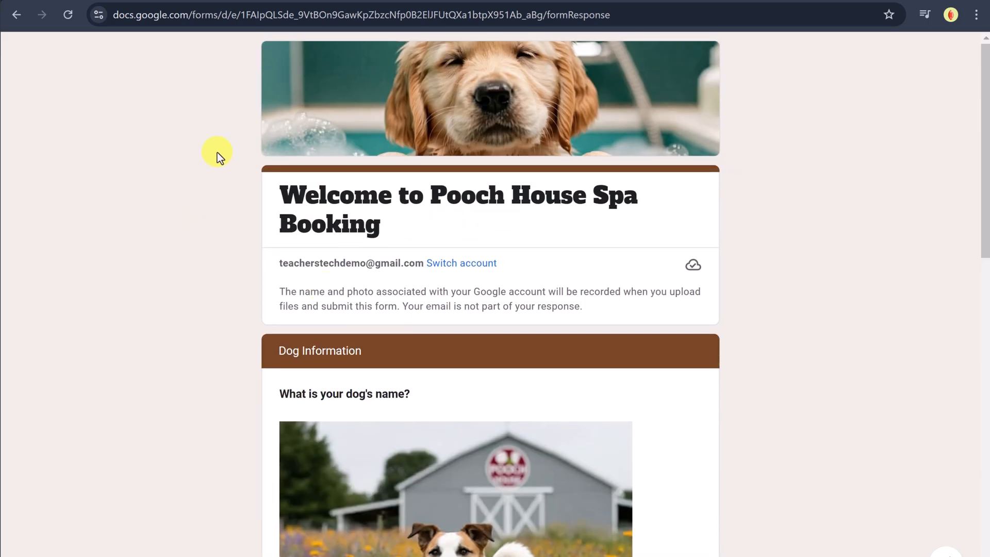
{"action": "left_click", "coordinate": [303, 1]}
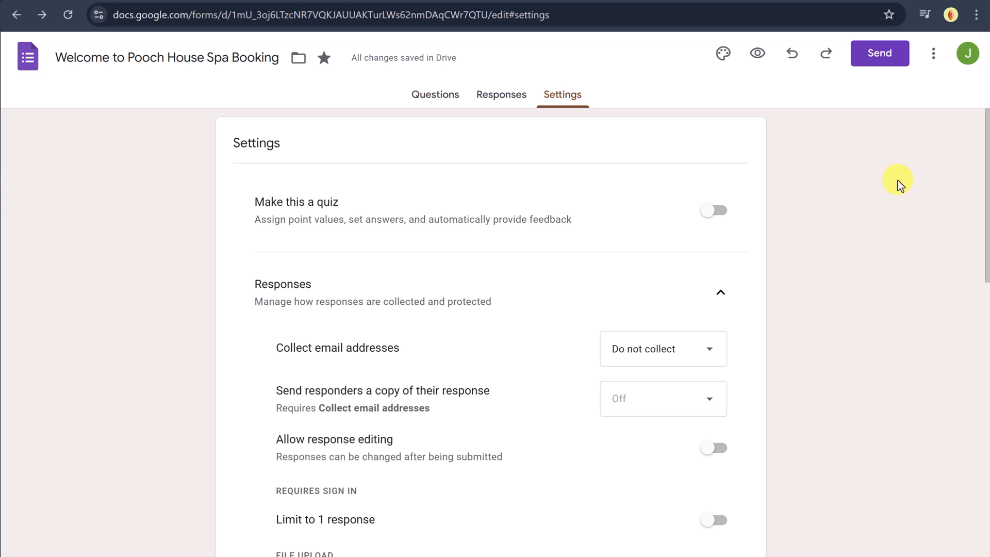
Look over the form's additional actions and the options for adding collaborators as editors, closing the dialog without adding anyone.
{"action": "left_click", "coordinate": [932, 64]}
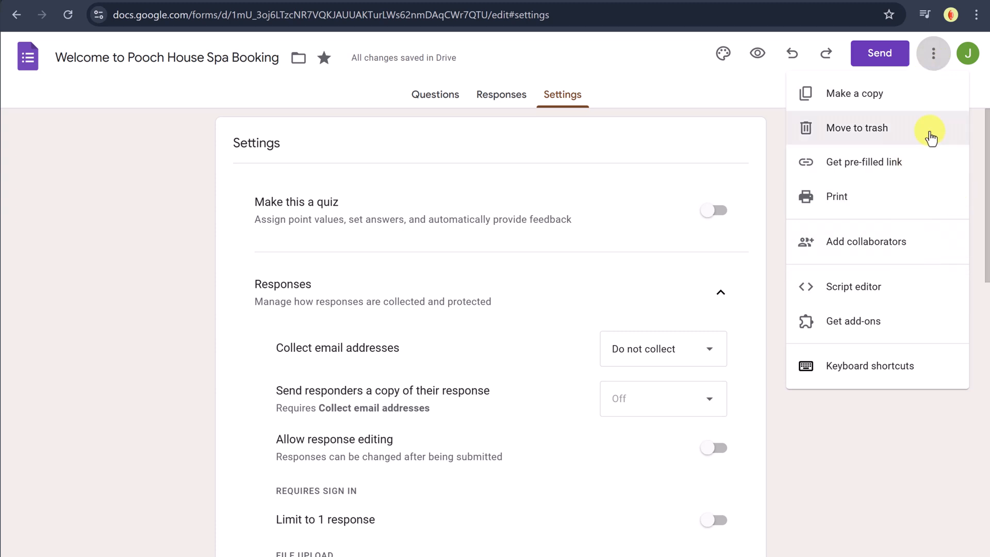
{"action": "left_click", "coordinate": [901, 253]}
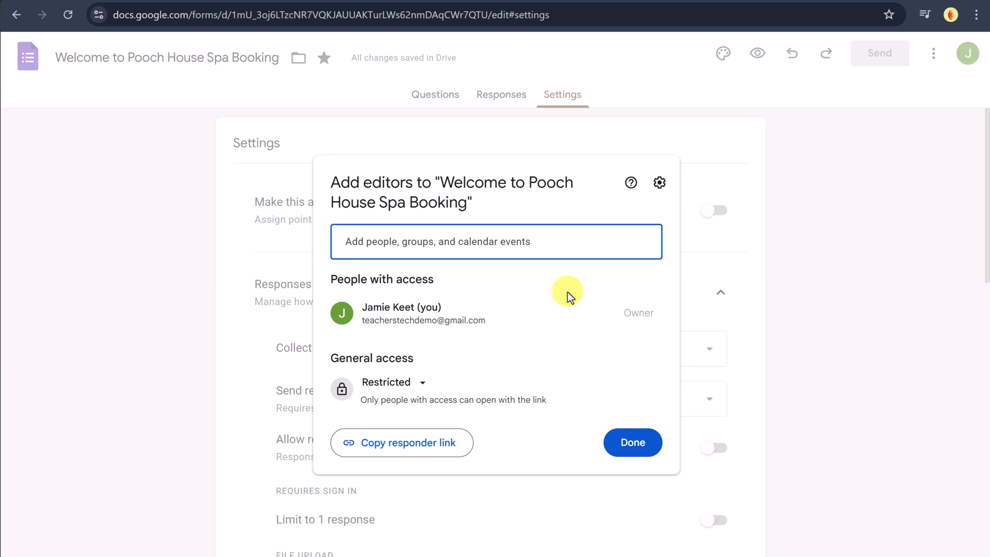
{"action": "left_click", "coordinate": [859, 333]}
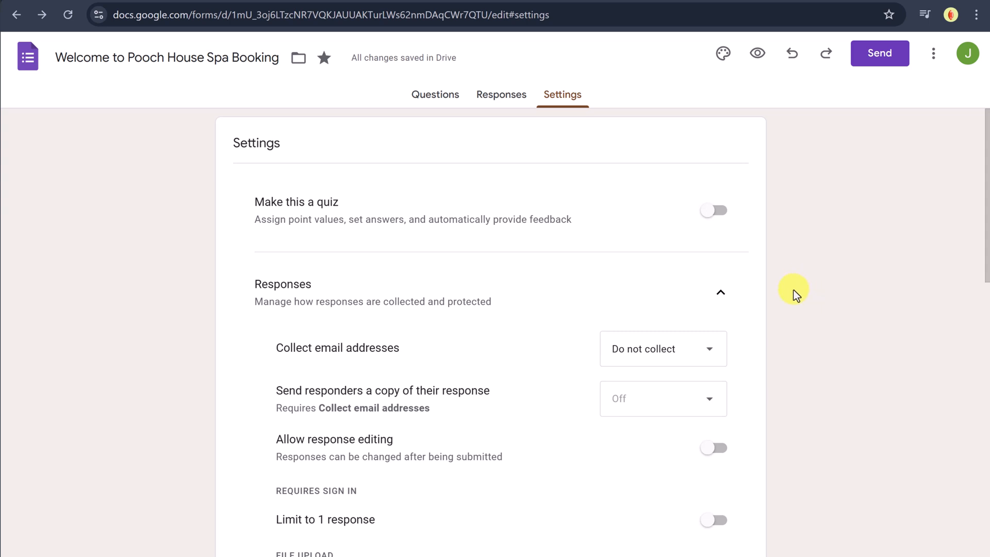
Open the Send form dialog and review the email collection choices and the fields for sending the form by email.
{"action": "left_click", "coordinate": [879, 57]}
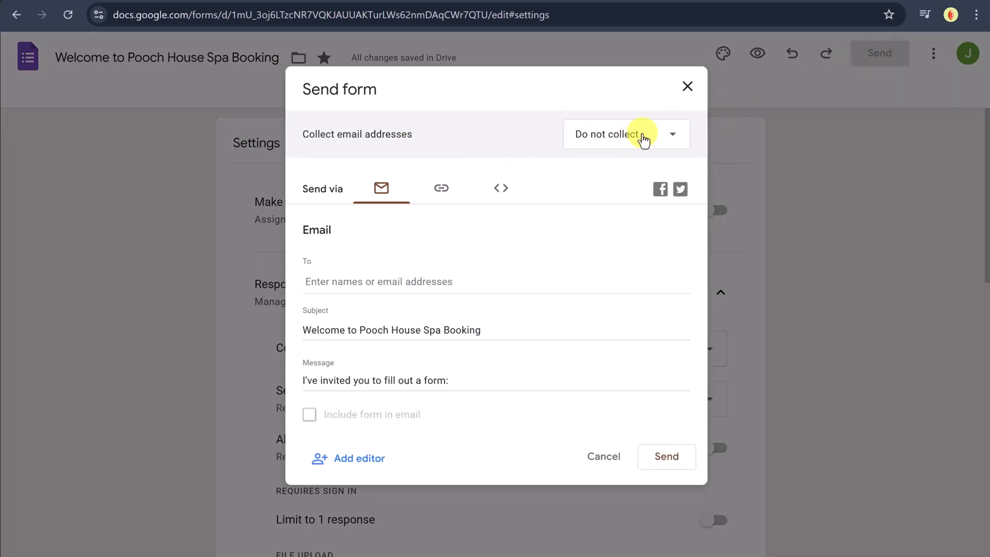
{"action": "left_click", "coordinate": [667, 137]}
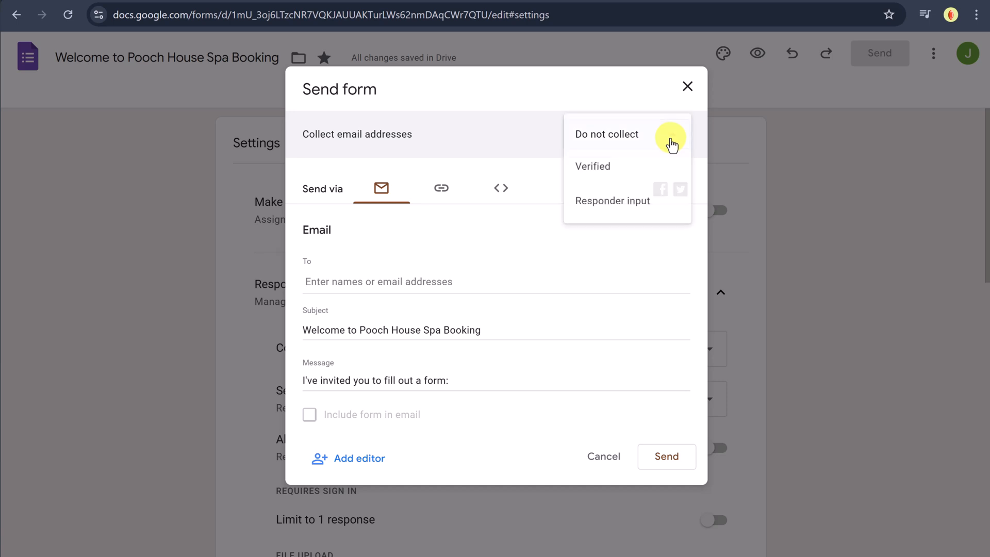
{"action": "left_click", "coordinate": [669, 136]}
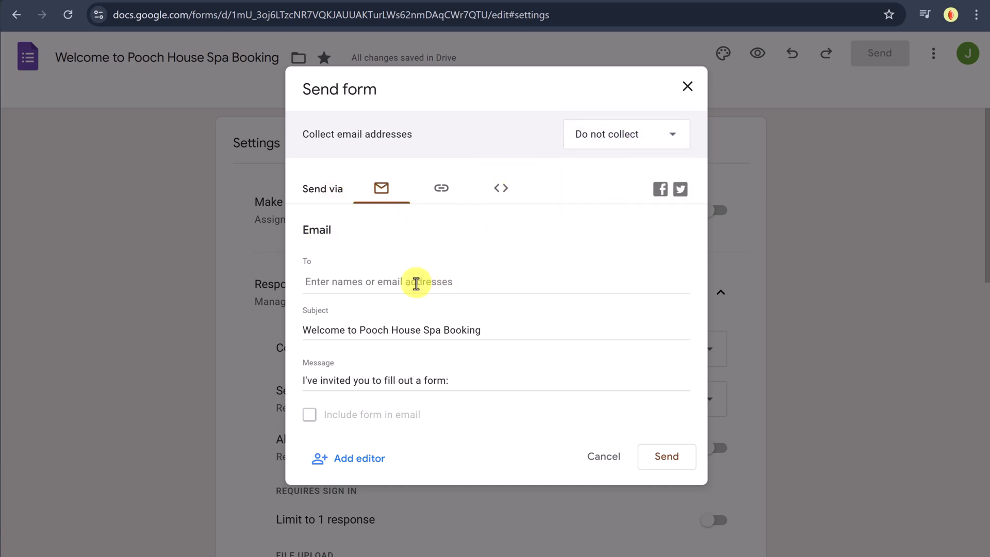
{"action": "left_click", "coordinate": [401, 282]}
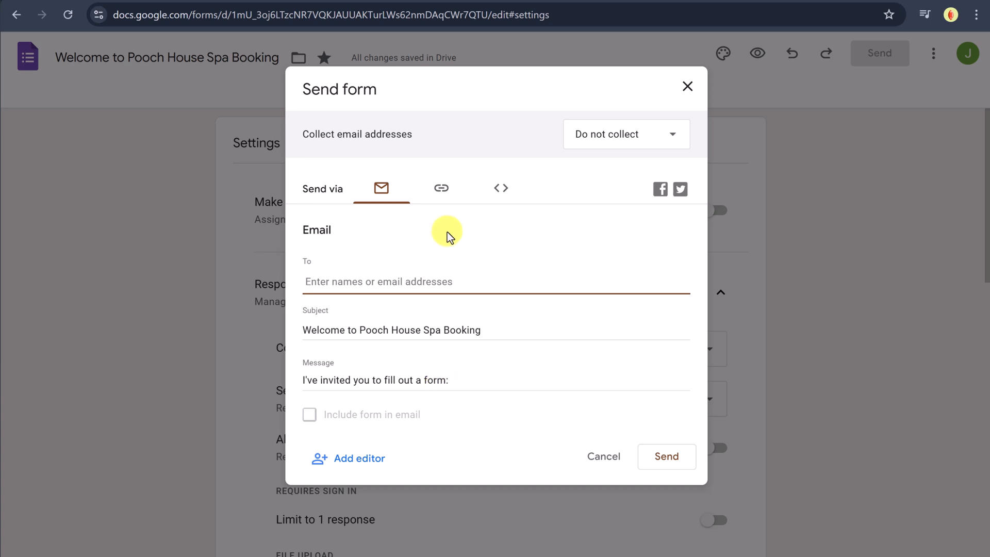
Choose to send the form by link and turn on "Shorten URL" for it.
{"action": "left_click", "coordinate": [444, 192]}
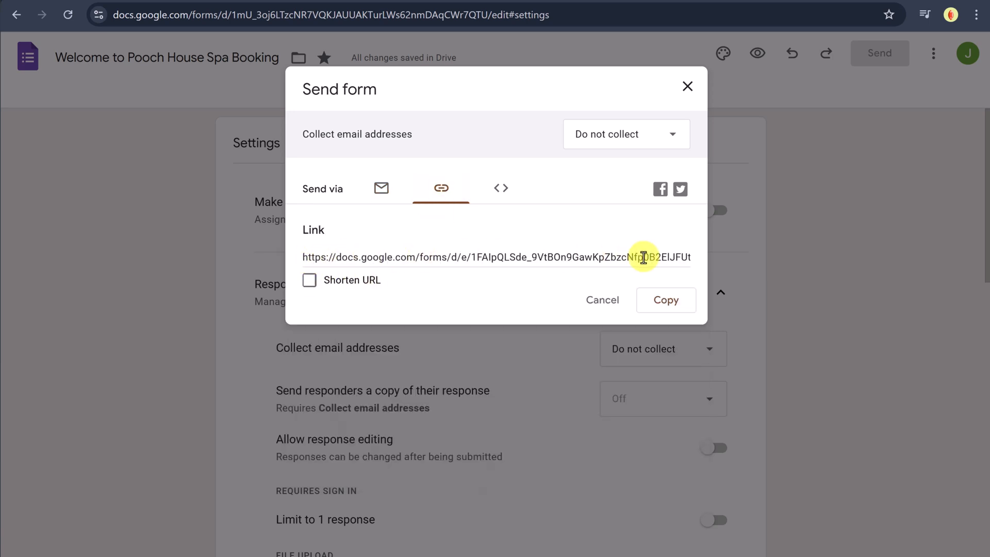
{"action": "left_click", "coordinate": [310, 281]}
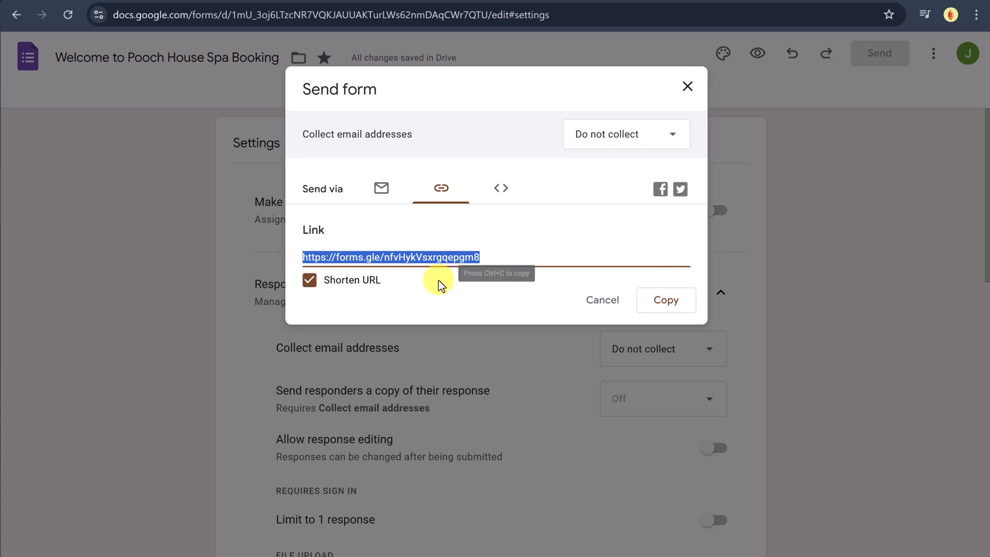
{"action": "left_click", "coordinate": [443, 303]}
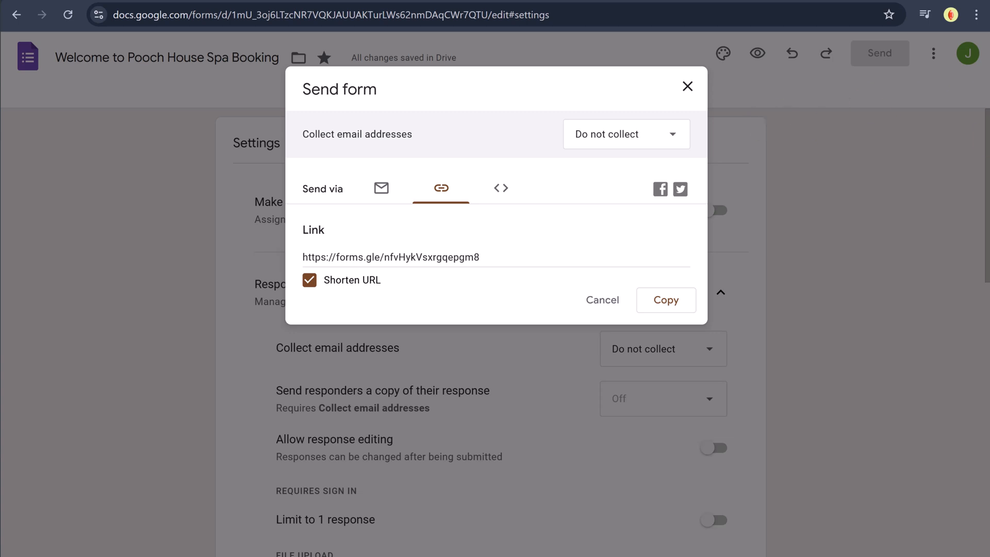
{"action": "left_click_drag", "start_coordinate": [989, 64], "coordinate": [520, 4]}
{"action": "type", "text": "https://forms.gle/cSBJ5A5kTGwVVtuN6"}
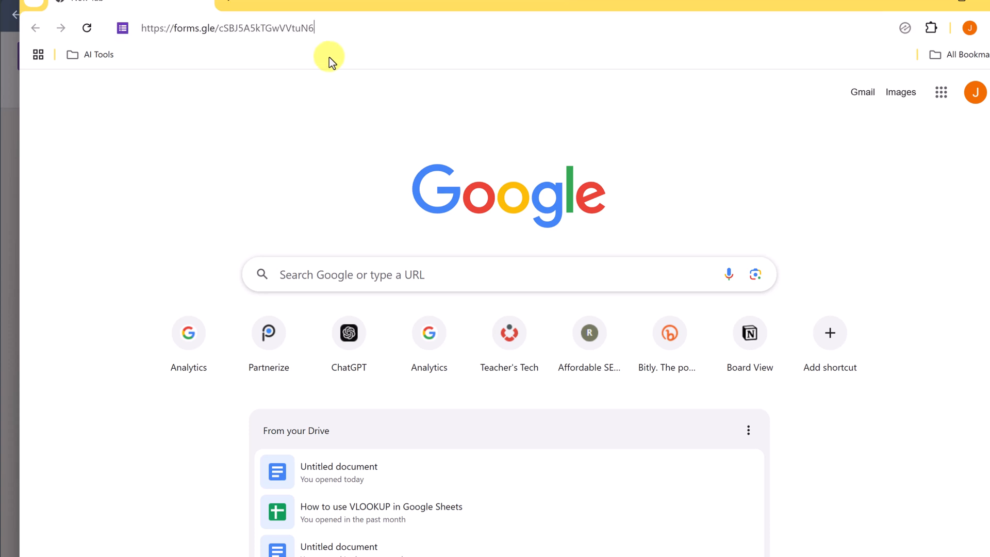
{"action": "key", "text": "Return"}
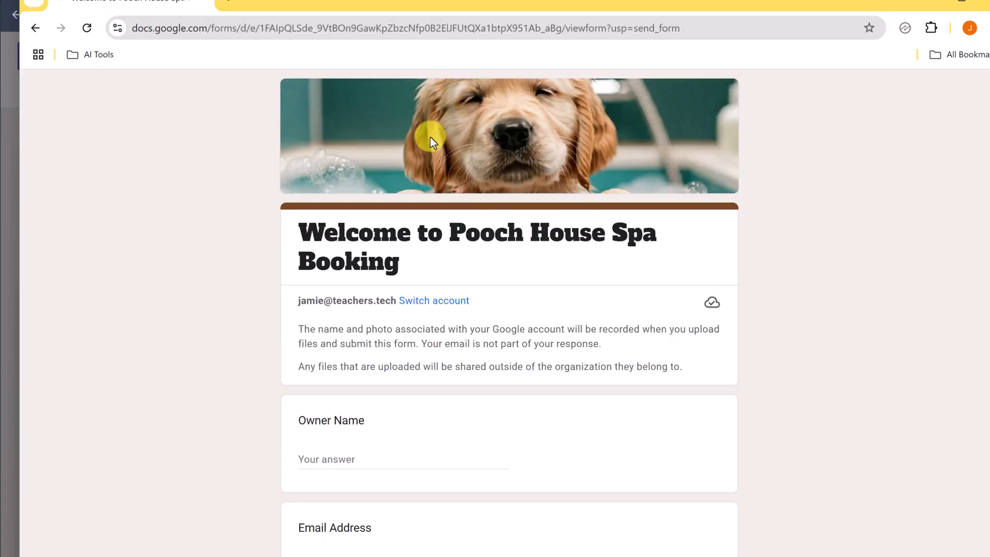
{"action": "scroll", "coordinate": [441, 232], "scroll_direction": "down", "scroll_amount": 4}
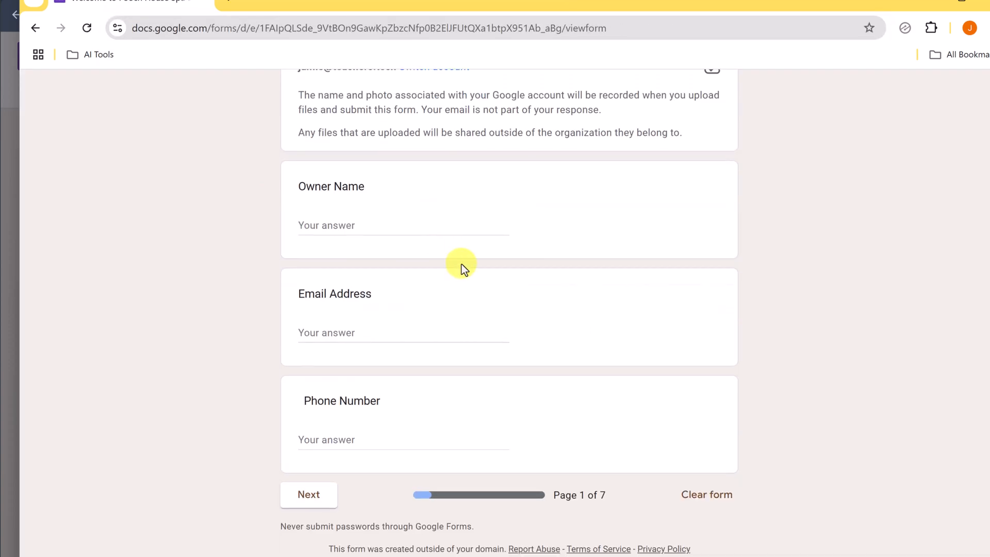
{"action": "scroll", "coordinate": [519, 425], "scroll_direction": "up", "scroll_amount": 5}
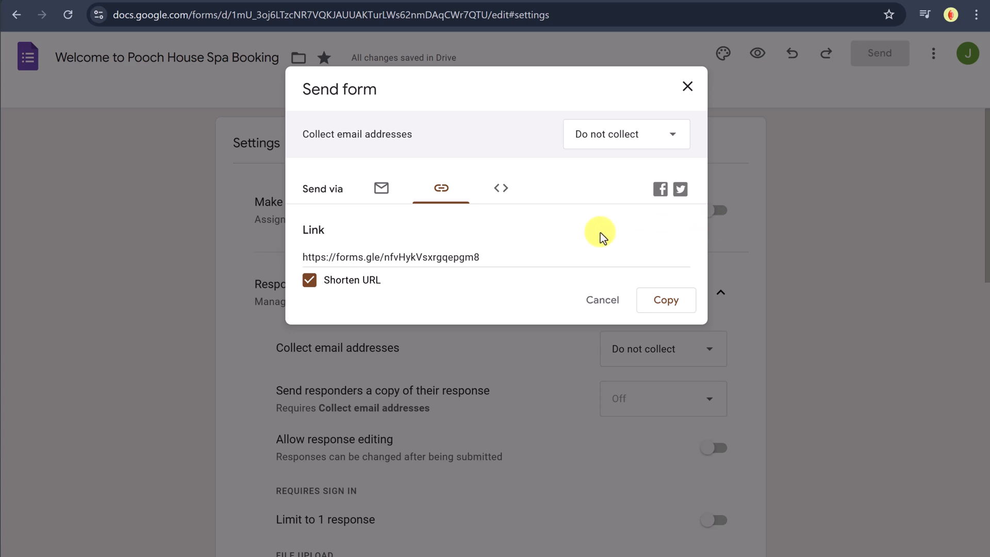
{"action": "left_click", "coordinate": [503, 190]}
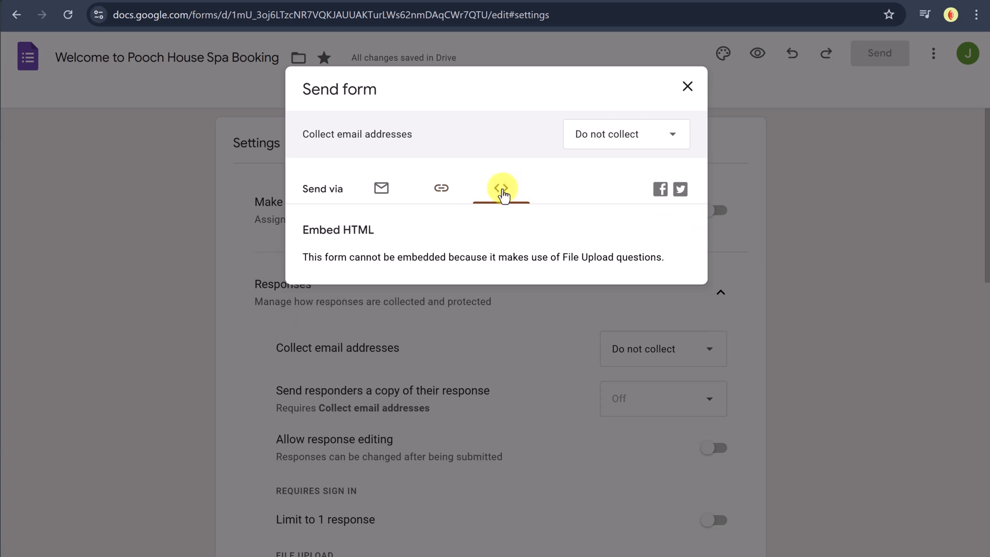
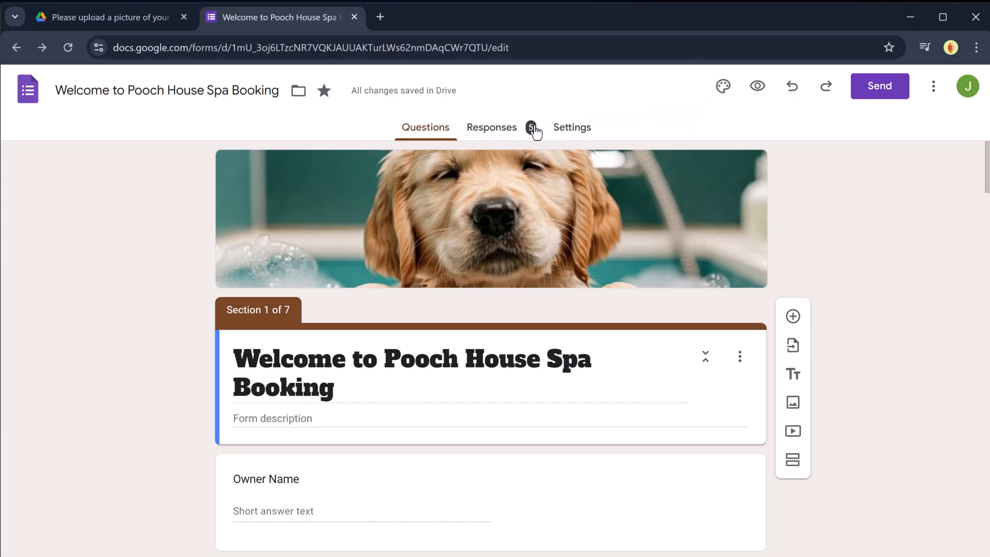
Open the form's collected responses and look through the summary of owner names and email addresses.
{"action": "left_click", "coordinate": [498, 132]}
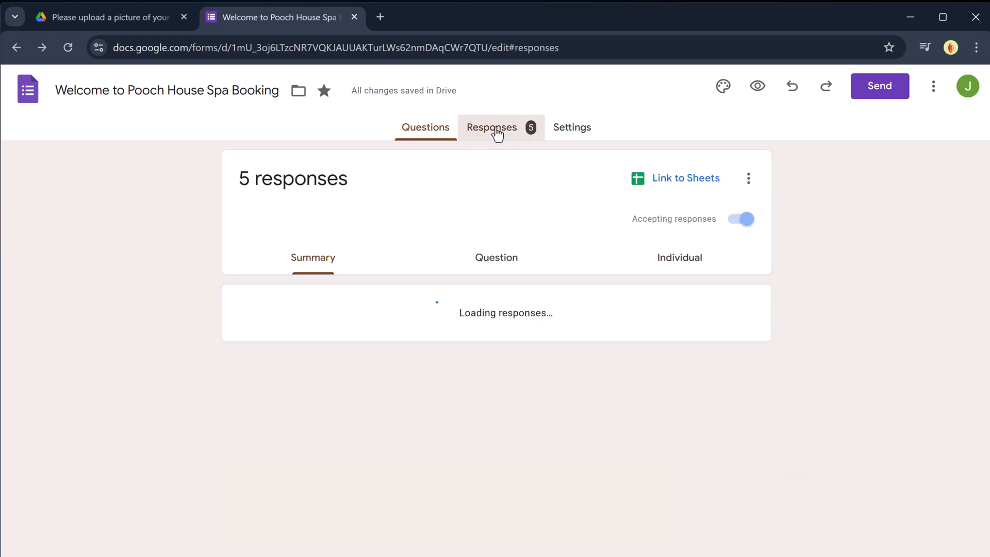
{"action": "scroll", "coordinate": [304, 366], "scroll_direction": "down", "scroll_amount": 3}
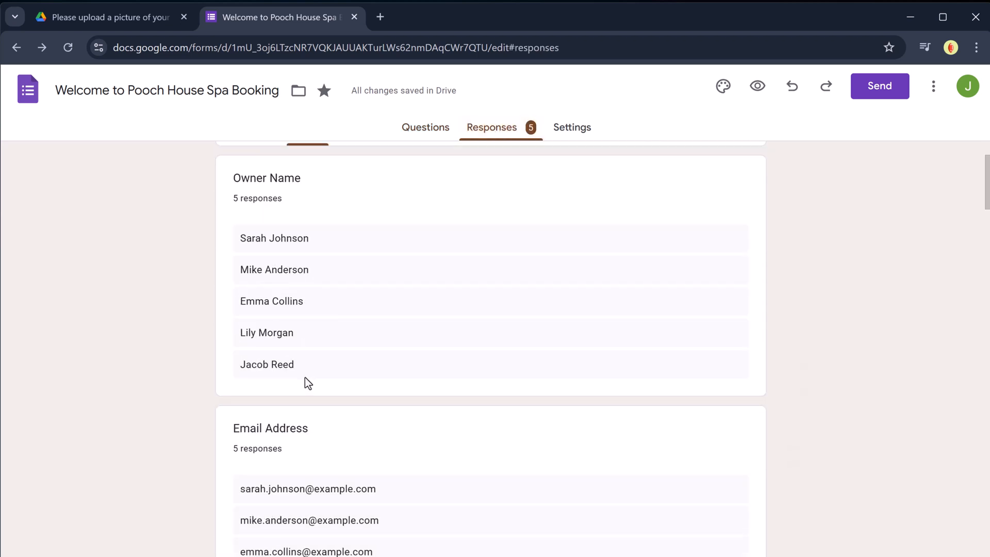
{"action": "scroll", "coordinate": [320, 373], "scroll_direction": "up", "scroll_amount": 3}
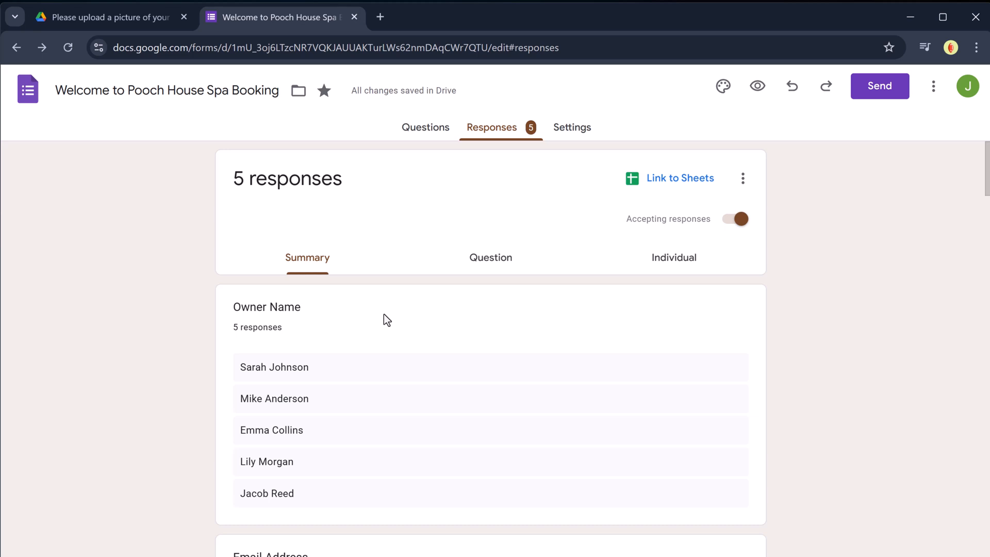
Preview the form as a respondent and look over the contact questions and progress bar on its first page.
{"action": "left_click", "coordinate": [756, 89]}
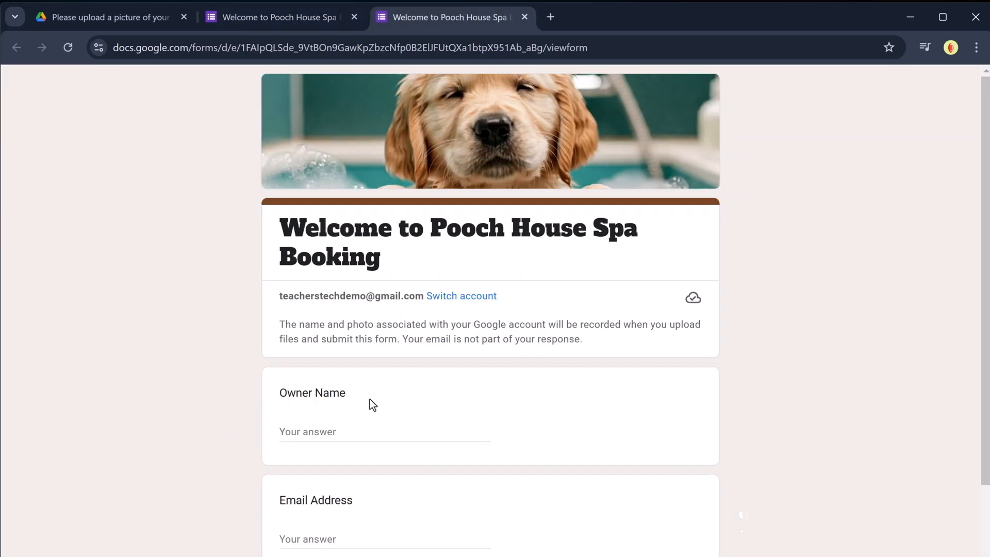
{"action": "scroll", "coordinate": [373, 392], "scroll_direction": "down", "scroll_amount": 1}
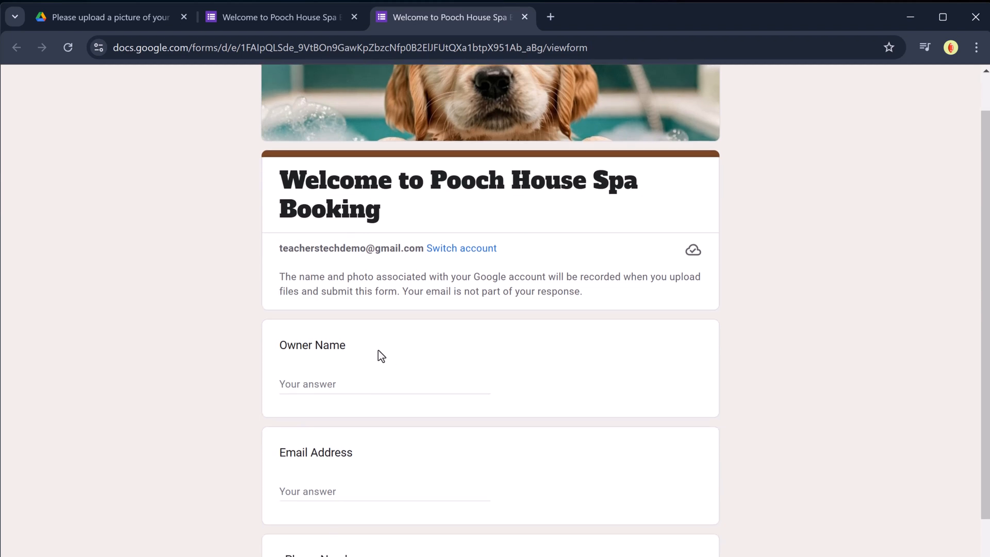
{"action": "scroll", "coordinate": [378, 353], "scroll_direction": "down", "scroll_amount": 2}
{"action": "scroll", "coordinate": [346, 253], "scroll_direction": "down", "scroll_amount": 1}
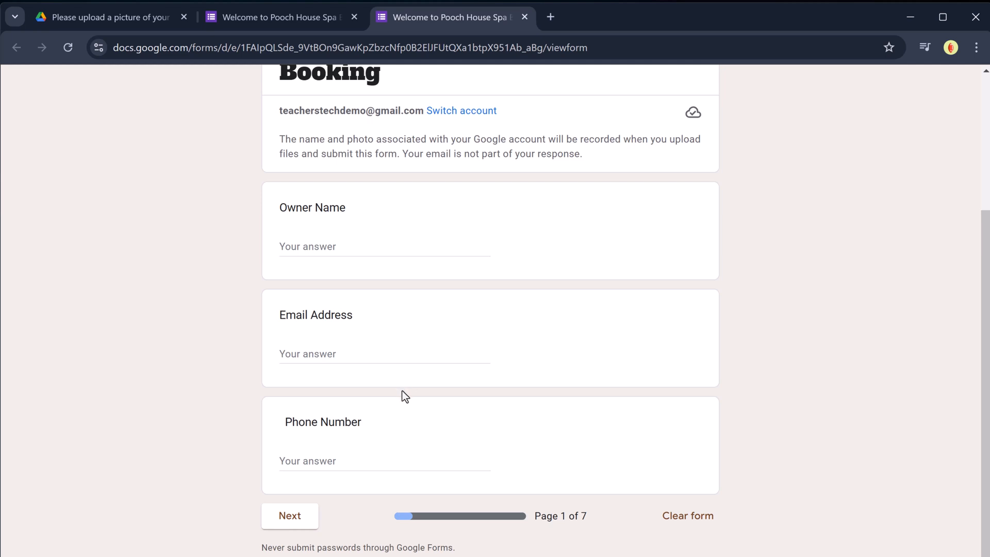
{"action": "scroll", "coordinate": [404, 391], "scroll_direction": "up", "scroll_amount": 4}
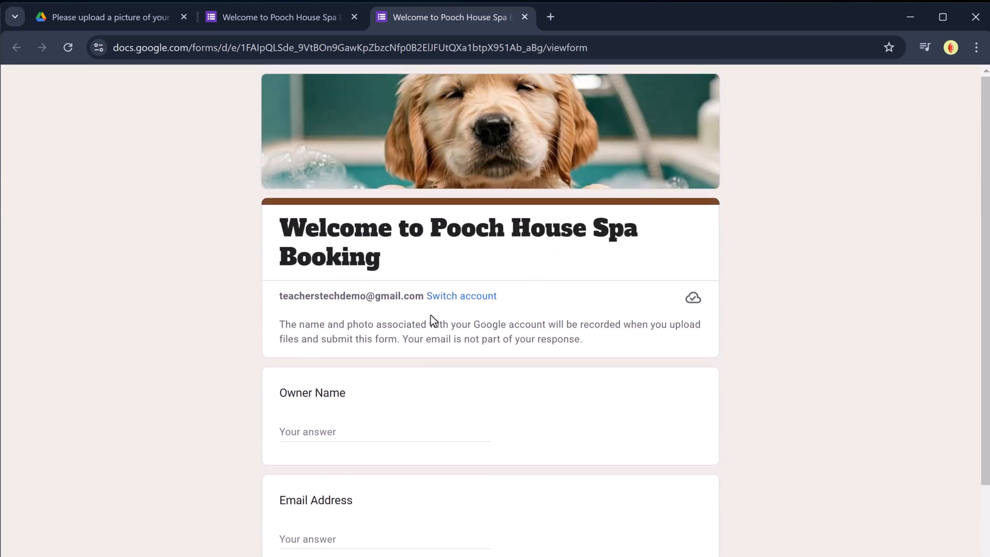
{"action": "scroll", "coordinate": [438, 283], "scroll_direction": "down", "scroll_amount": 3}
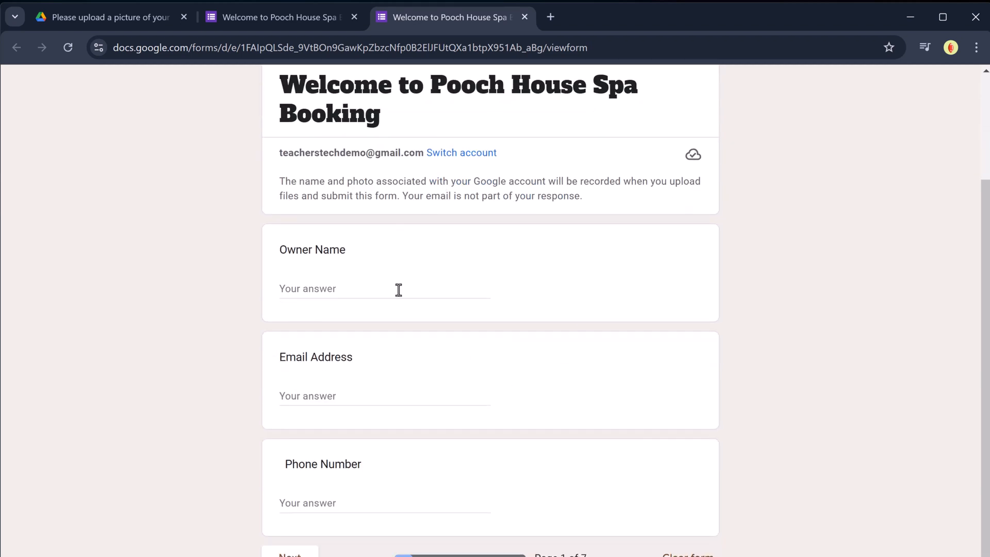
Return to the form's response summary and examine the answers from the contact details through the dog age and size charts.
{"action": "scroll", "coordinate": [400, 463], "scroll_direction": "up", "scroll_amount": 3}
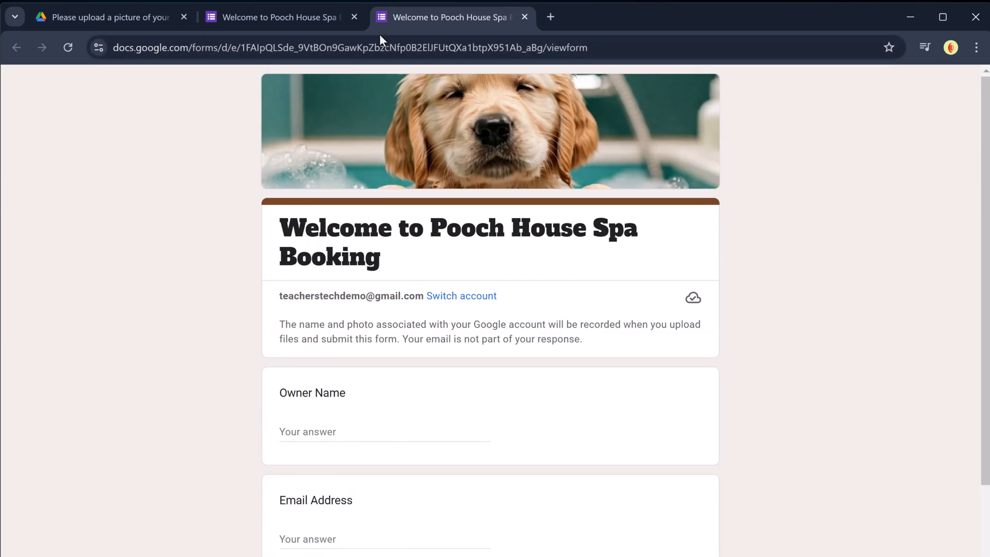
{"action": "left_click", "coordinate": [326, 20]}
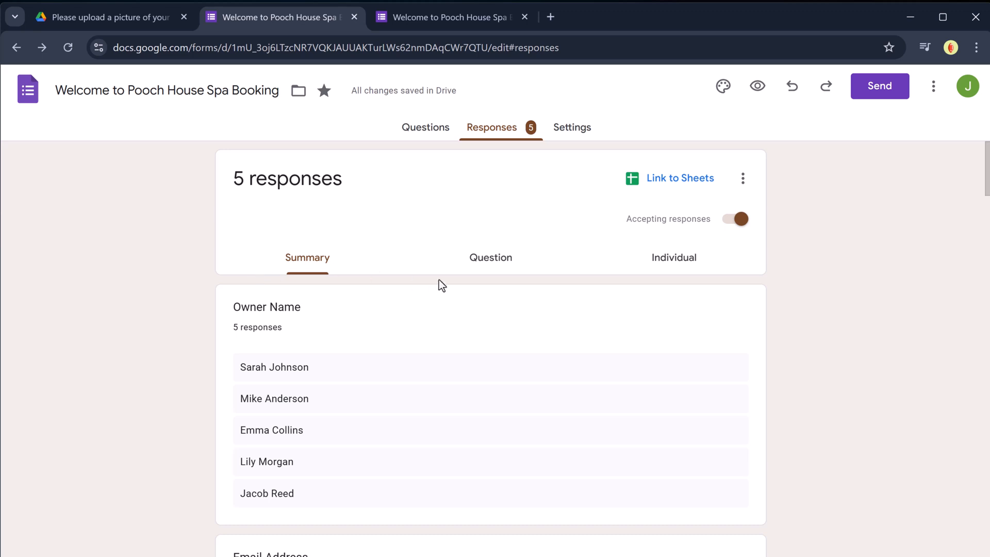
{"action": "scroll", "coordinate": [346, 310], "scroll_direction": "down", "scroll_amount": 1}
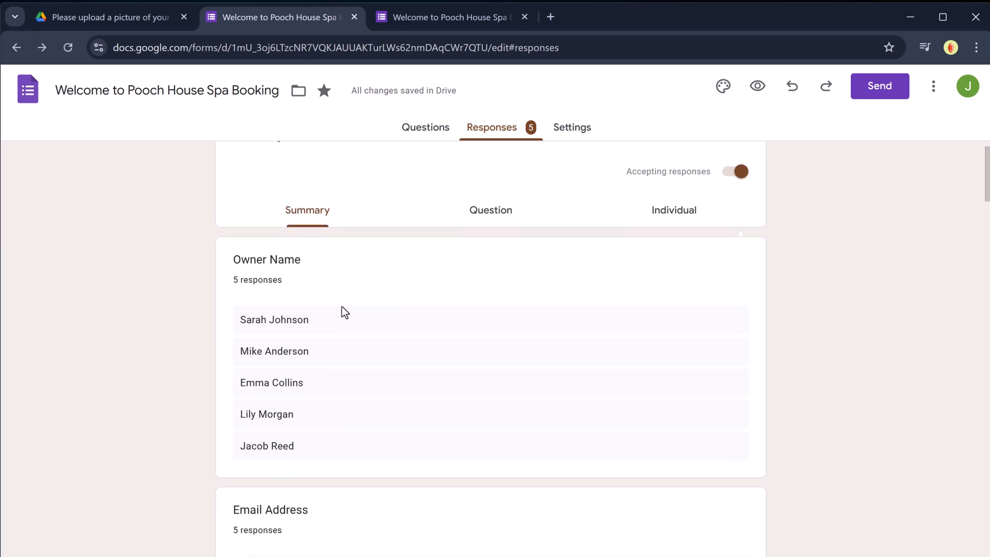
{"action": "scroll", "coordinate": [335, 299], "scroll_direction": "down", "scroll_amount": 5}
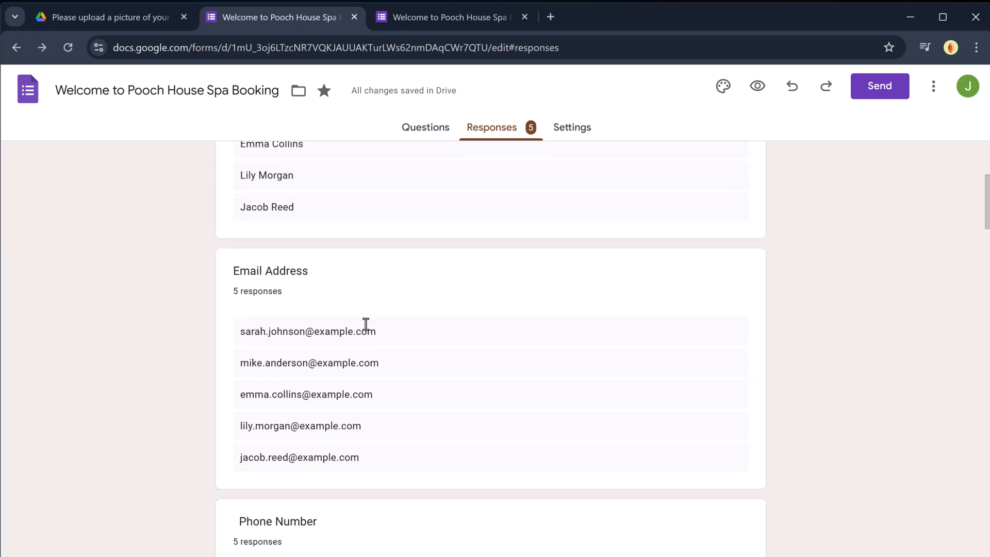
{"action": "scroll", "coordinate": [365, 324], "scroll_direction": "down", "scroll_amount": 12}
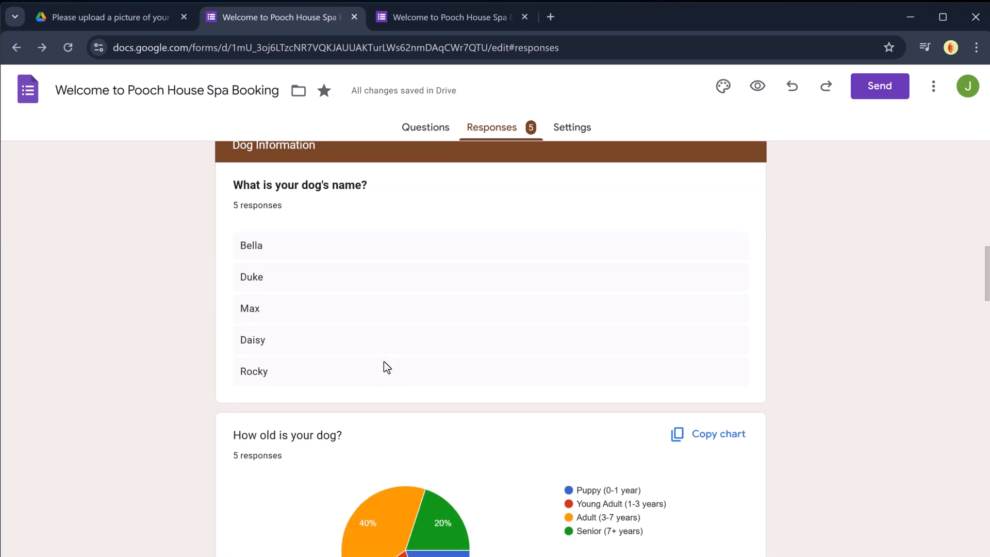
{"action": "scroll", "coordinate": [387, 368], "scroll_direction": "down", "scroll_amount": 6}
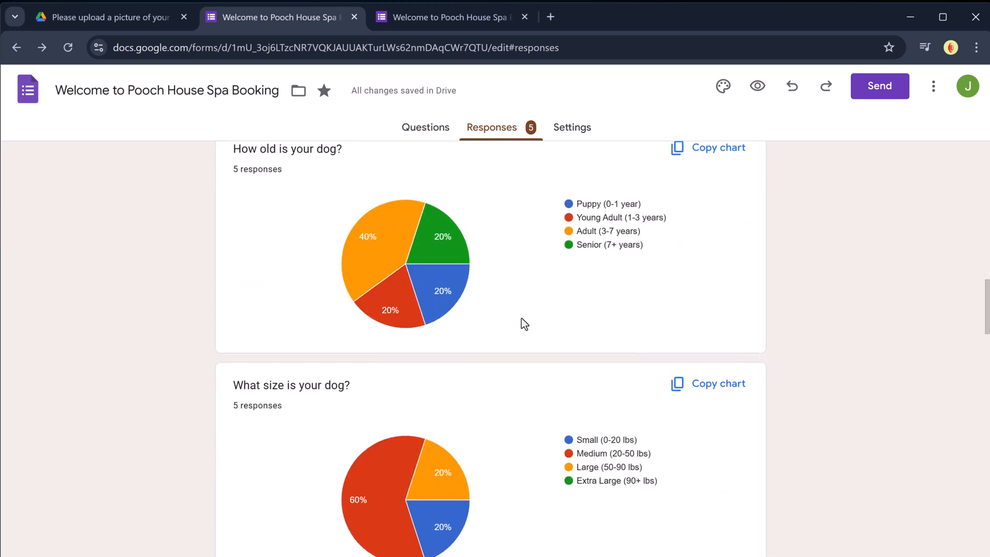
{"action": "scroll", "coordinate": [525, 324], "scroll_direction": "up", "scroll_amount": 1}
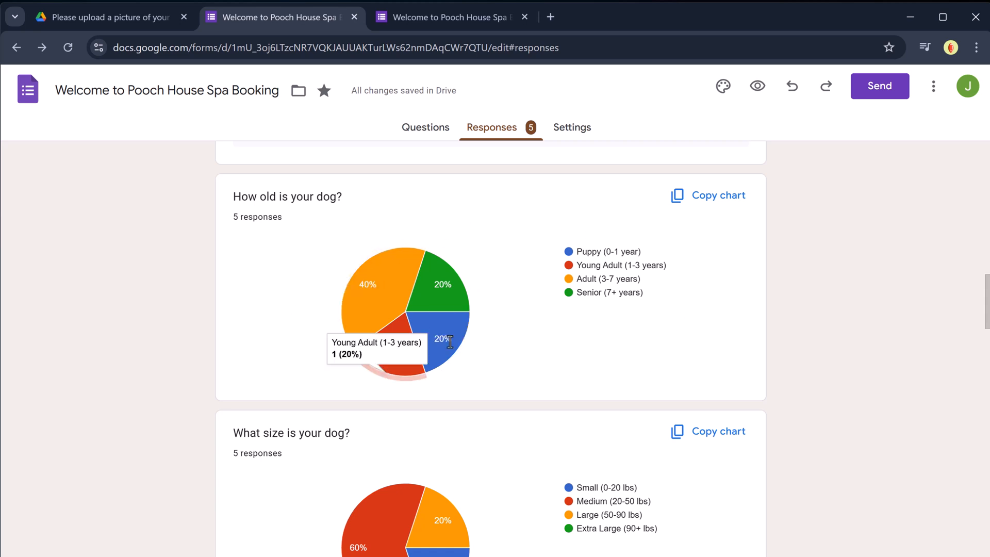
{"action": "mouse_move", "coordinate": [376, 302]}
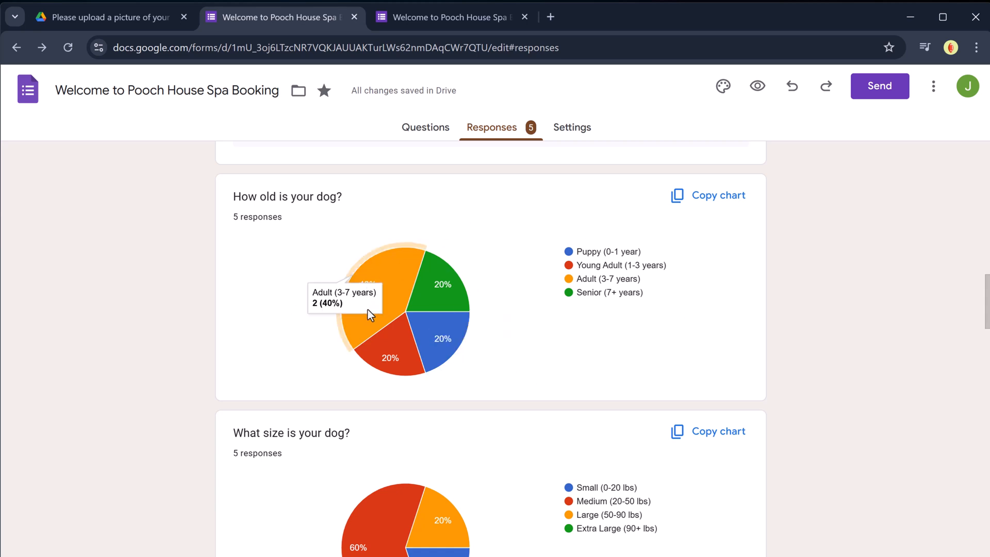
{"action": "scroll", "coordinate": [269, 321], "scroll_direction": "down", "scroll_amount": 2}
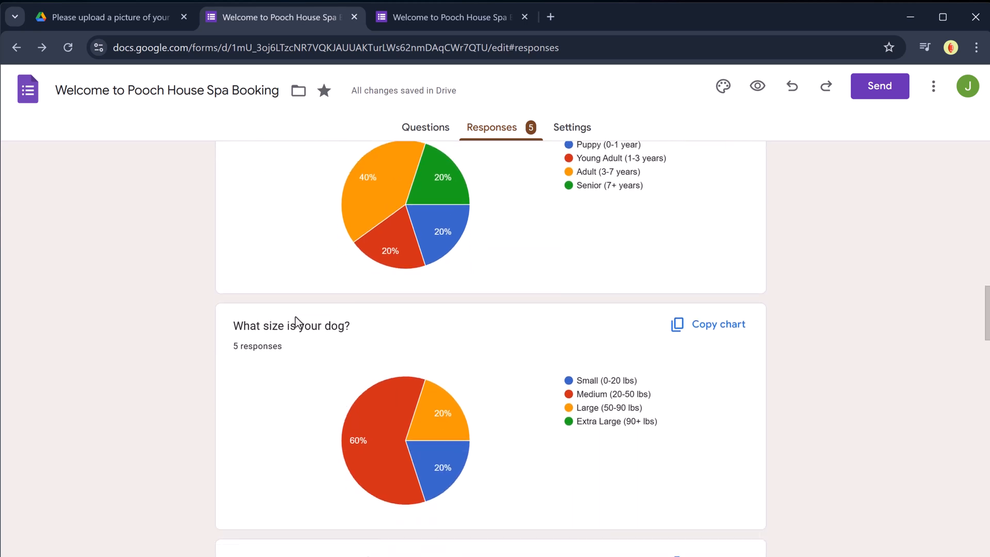
{"action": "scroll", "coordinate": [295, 321], "scroll_direction": "down", "scroll_amount": 2}
{"action": "scroll", "coordinate": [274, 325], "scroll_direction": "down", "scroll_amount": 3}
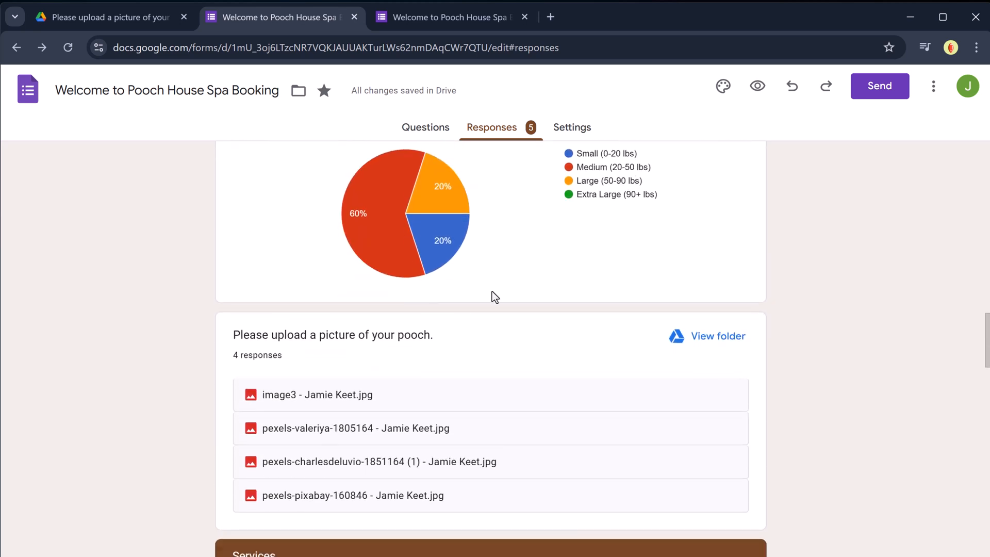
View the uploaded "image3" photo from the pooch picture answers, then return to the response summary.
{"action": "scroll", "coordinate": [272, 287], "scroll_direction": "down", "scroll_amount": 2}
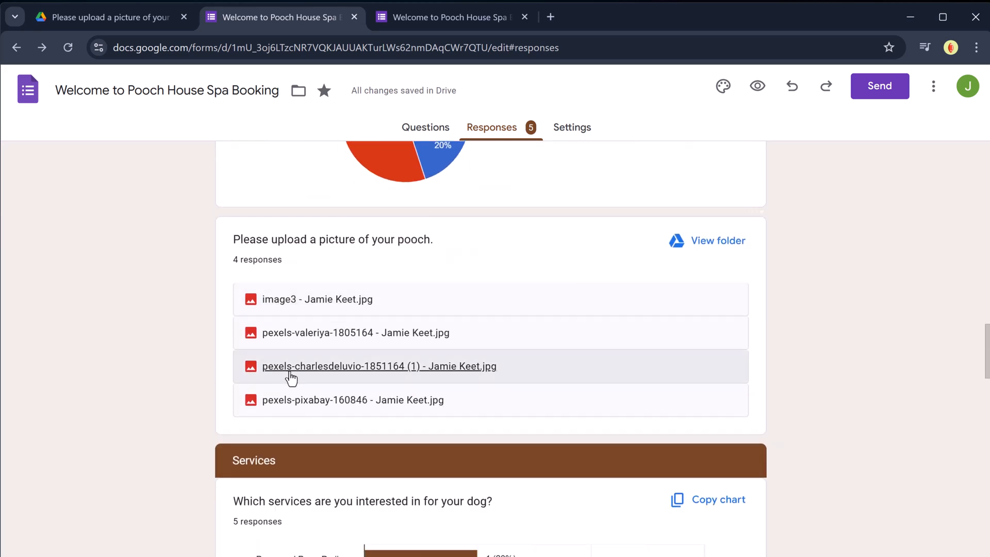
{"action": "left_click", "coordinate": [305, 299]}
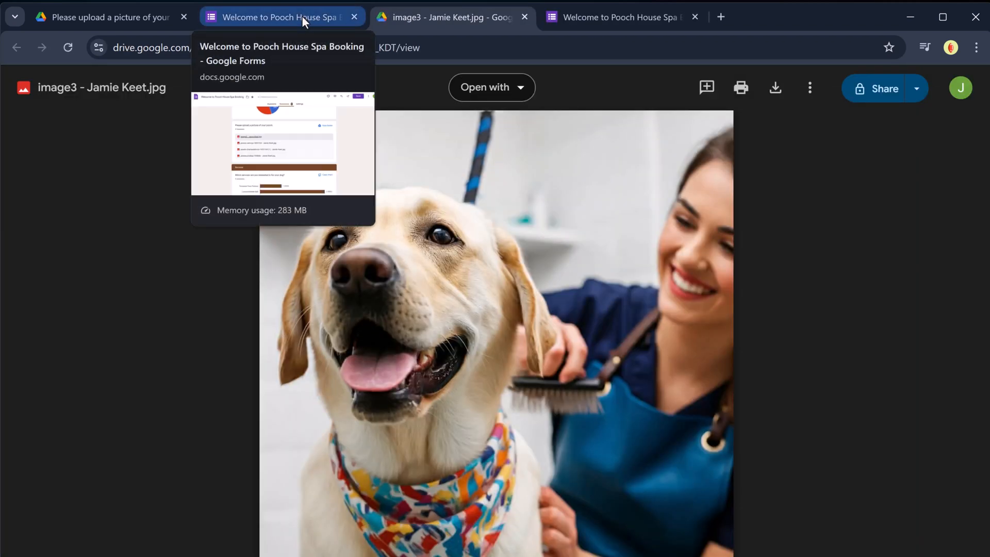
{"action": "left_click", "coordinate": [302, 15]}
Examine the remaining response summary, from the services and spa package charts to scheduling and referrals, and return to its beginning.
{"action": "scroll", "coordinate": [279, 300], "scroll_direction": "down", "scroll_amount": 4}
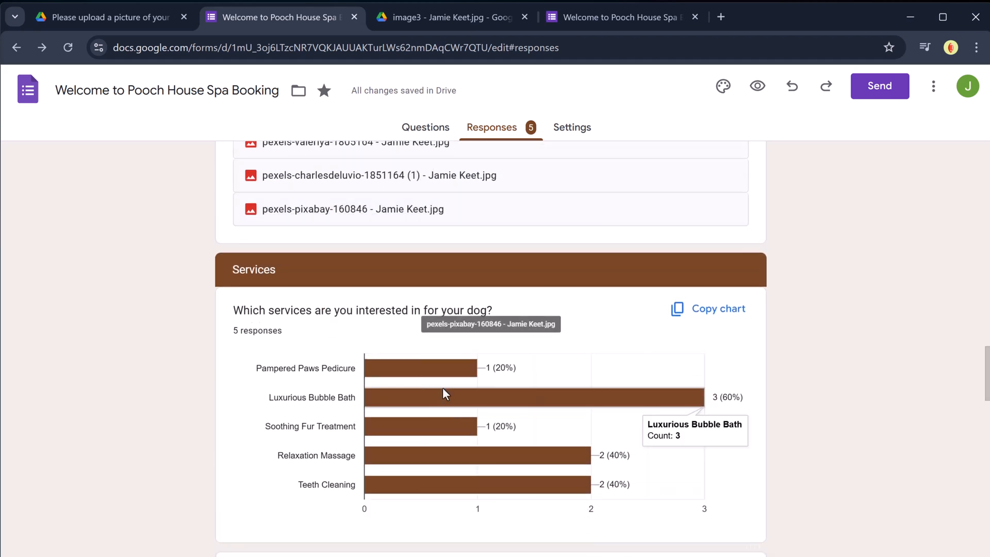
{"action": "scroll", "coordinate": [359, 311], "scroll_direction": "down", "scroll_amount": 1}
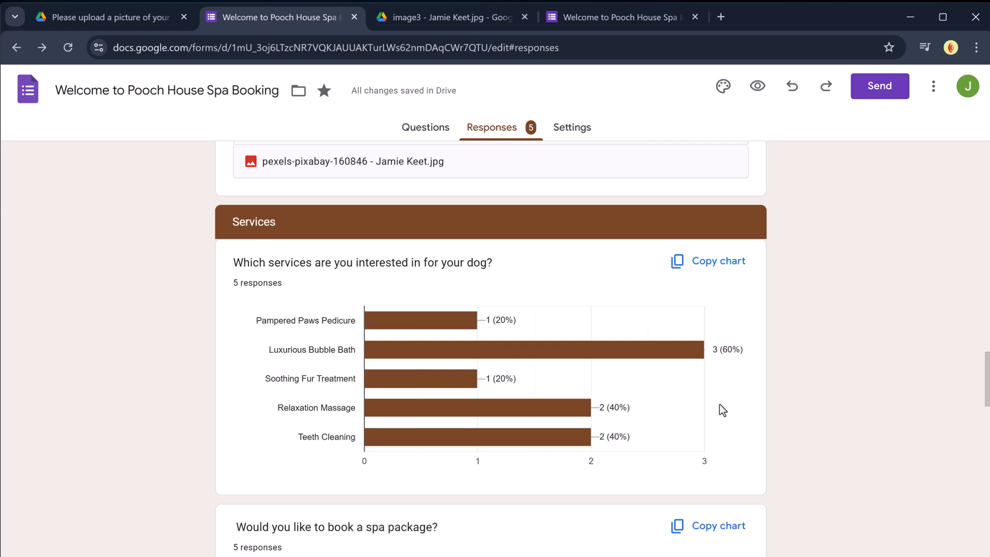
{"action": "scroll", "coordinate": [719, 405], "scroll_direction": "down", "scroll_amount": 5}
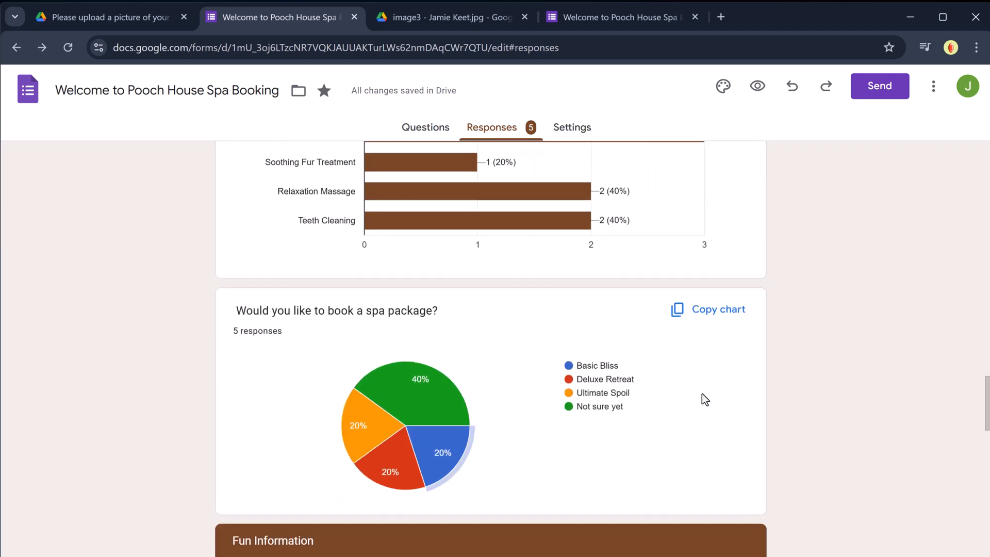
{"action": "scroll", "coordinate": [342, 366], "scroll_direction": "down", "scroll_amount": 8}
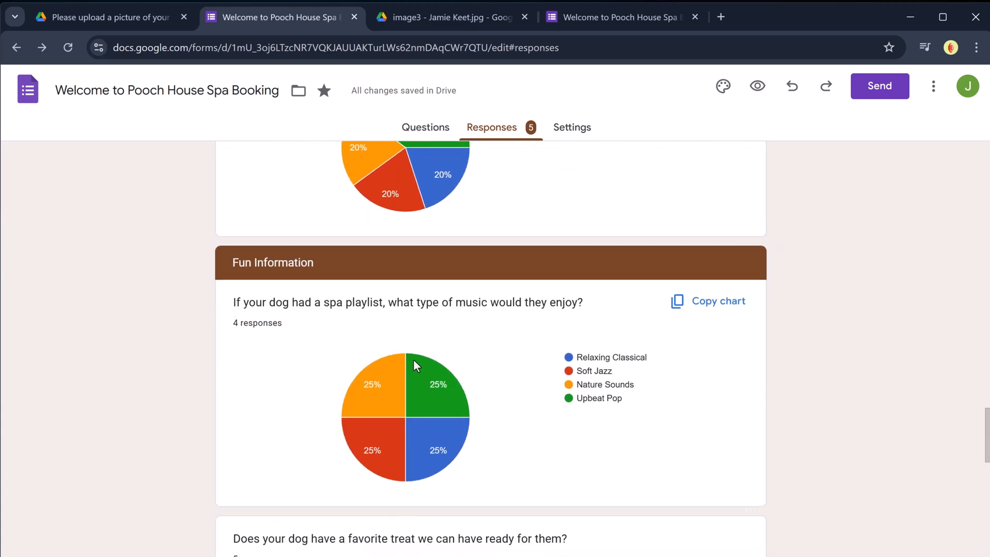
{"action": "scroll", "coordinate": [553, 376], "scroll_direction": "down", "scroll_amount": 14}
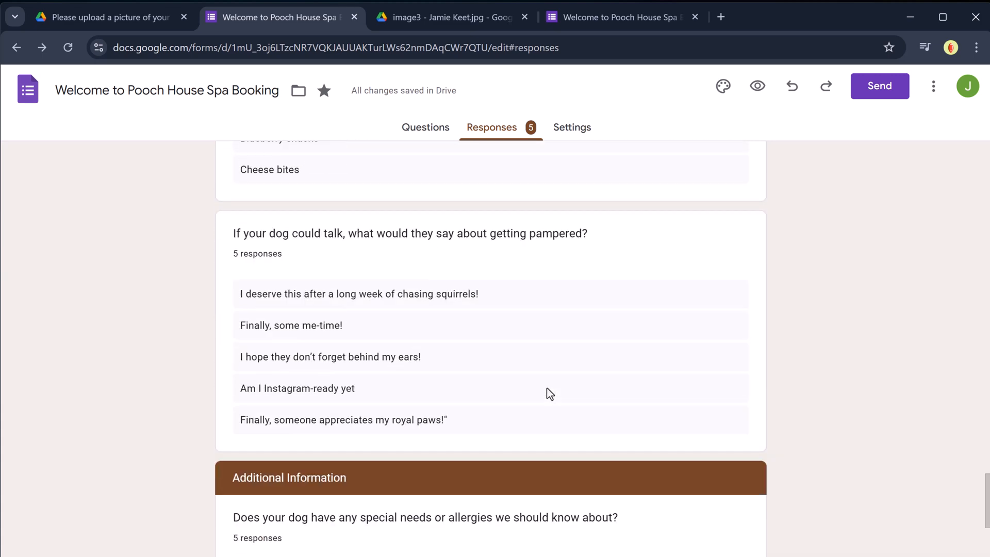
{"action": "scroll", "coordinate": [549, 393], "scroll_direction": "down", "scroll_amount": 5}
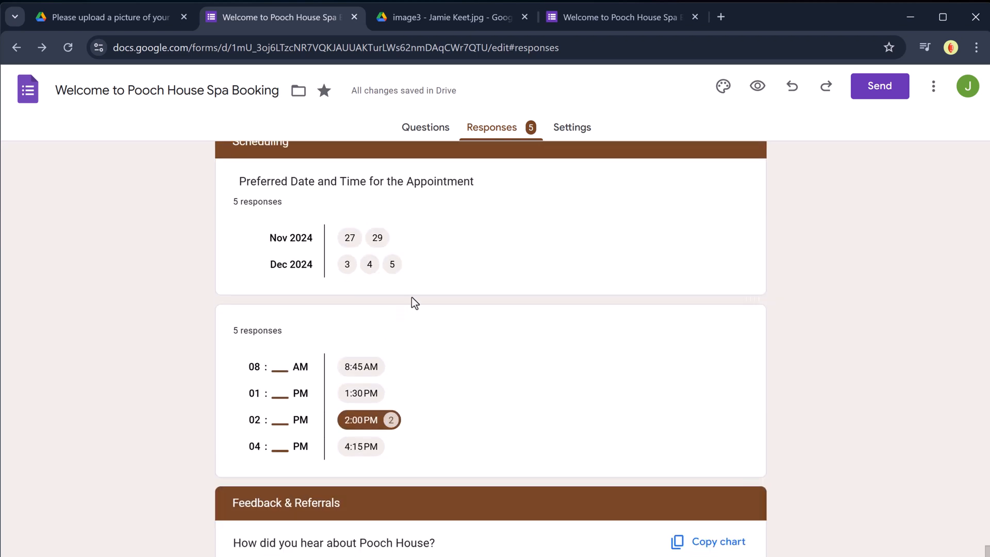
{"action": "scroll", "coordinate": [477, 385], "scroll_direction": "down", "scroll_amount": 2}
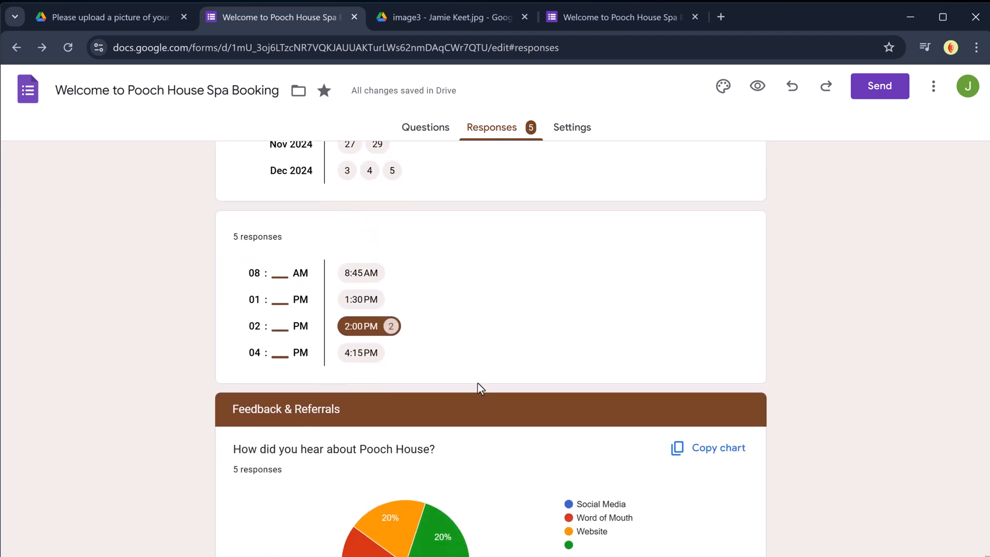
{"action": "scroll", "coordinate": [530, 456], "scroll_direction": "up", "scroll_amount": 20}
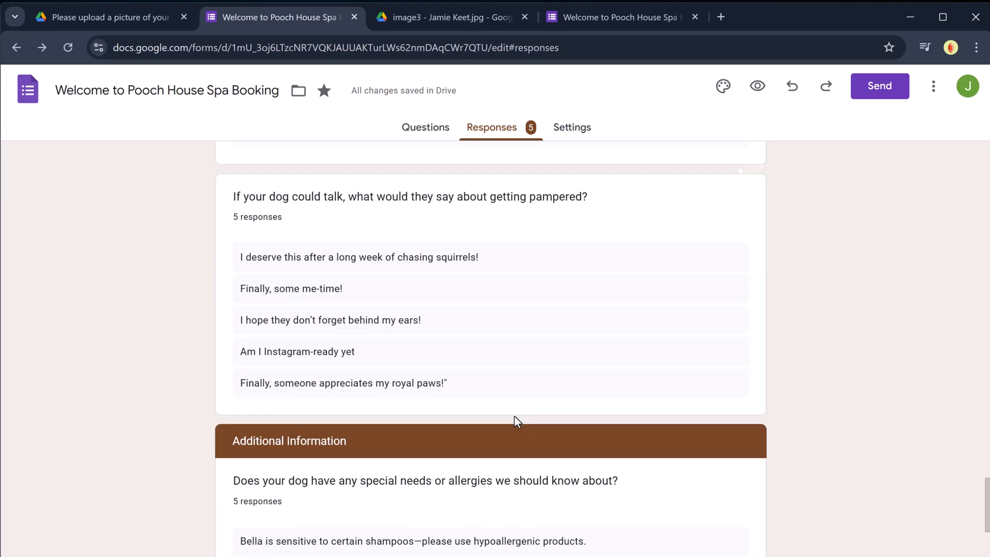
{"action": "scroll", "coordinate": [495, 355], "scroll_direction": "up", "scroll_amount": 10}
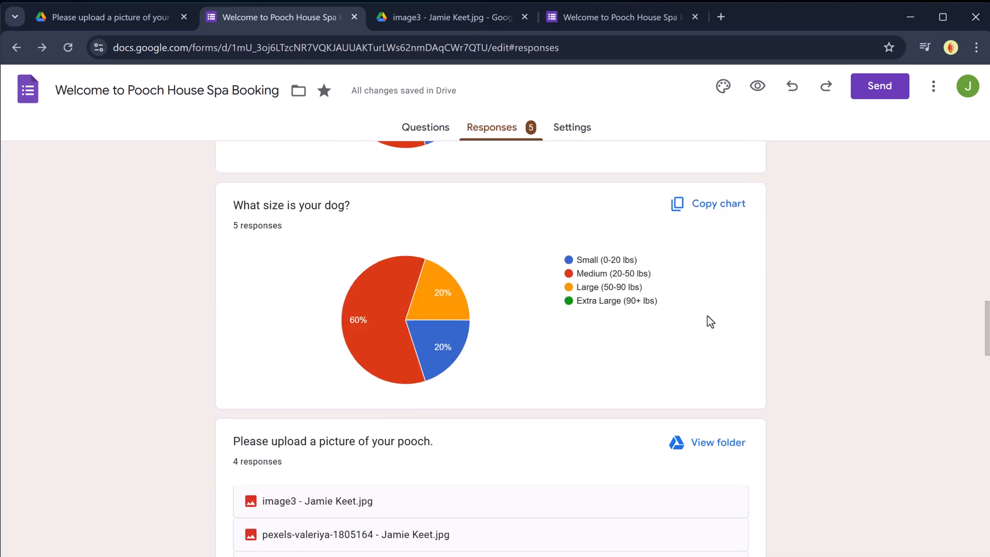
{"action": "left_click_drag", "start_coordinate": [986, 351], "coordinate": [957, 165]}
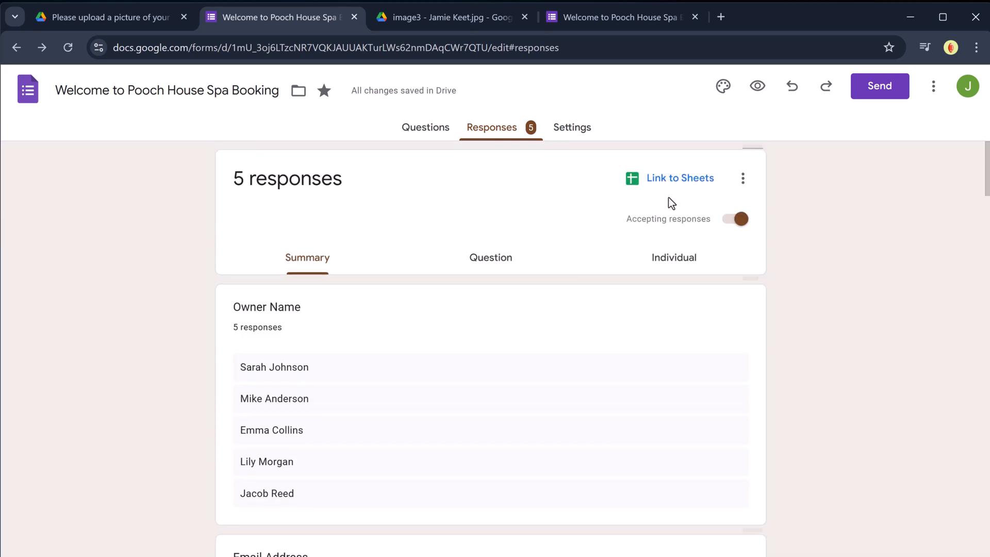
Check the additional response management options and link the form's responses to a new spreadsheet with the suggested name.
{"action": "left_click", "coordinate": [743, 178]}
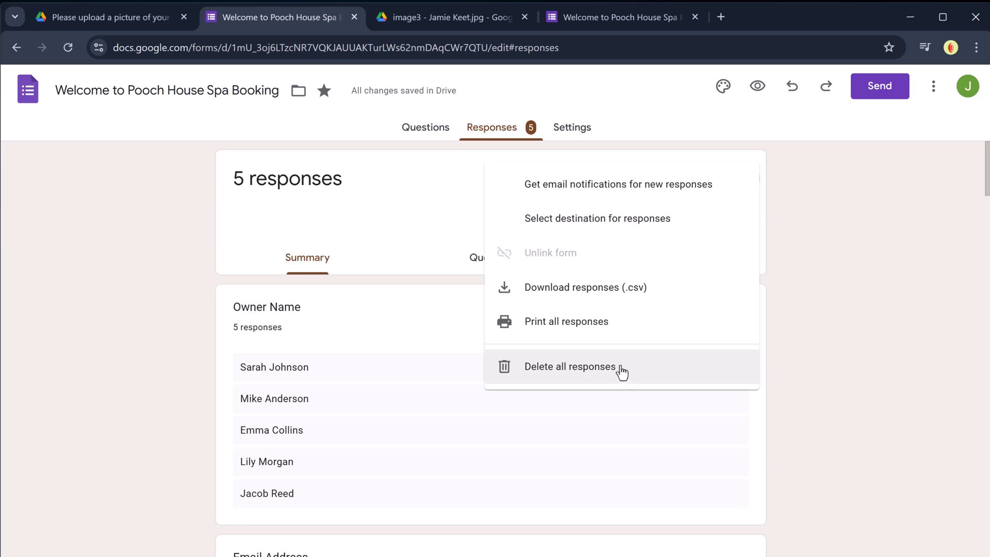
{"action": "left_click", "coordinate": [840, 255]}
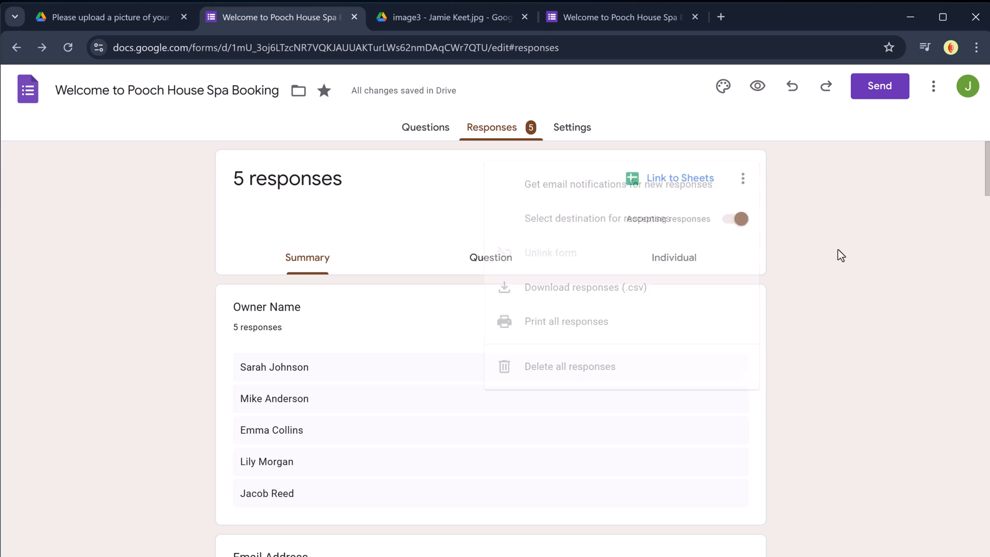
{"action": "left_click", "coordinate": [677, 189]}
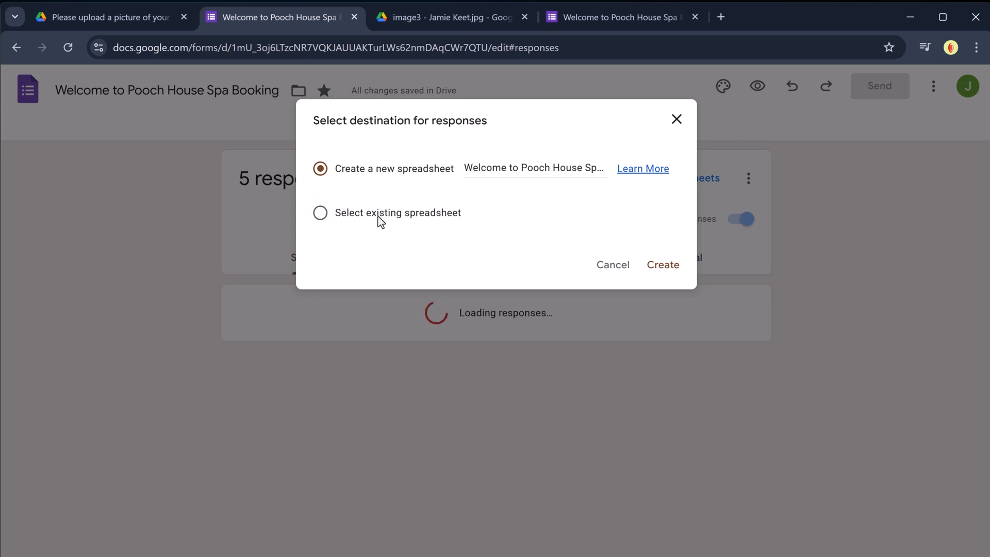
{"action": "left_click", "coordinate": [664, 267]}
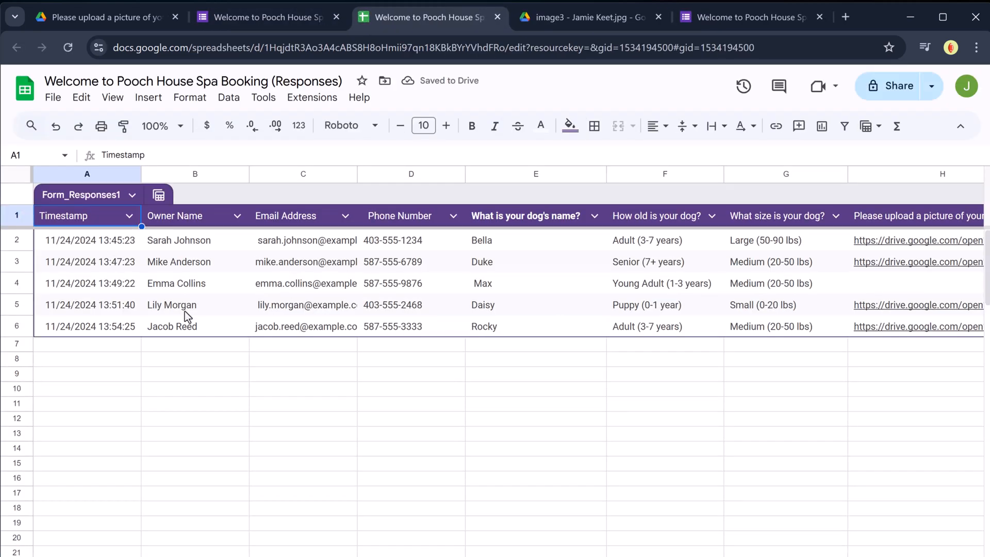
Look across the answer columns of the linked responses spreadsheet and compare it with the form's response summary.
{"action": "scroll", "coordinate": [495, 309], "scroll_direction": "right", "scroll_amount": 12}
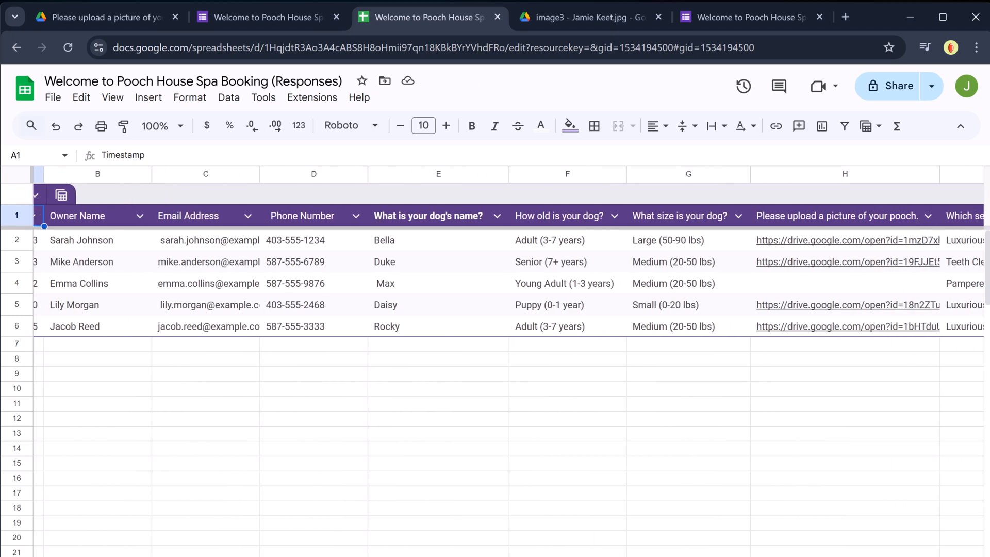
{"action": "scroll", "coordinate": [245, 462], "scroll_direction": "right", "scroll_amount": 3}
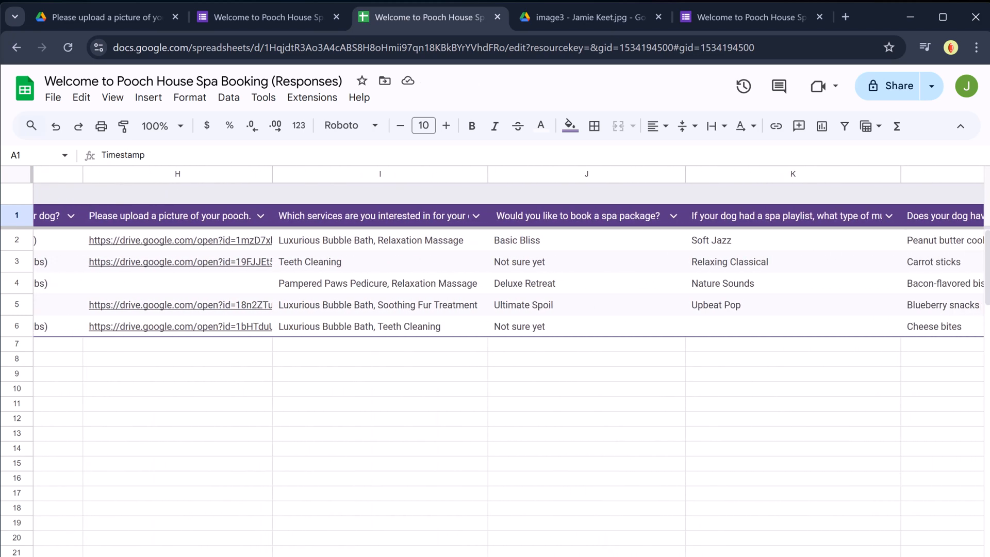
{"action": "scroll", "coordinate": [245, 461], "scroll_direction": "left", "scroll_amount": 15}
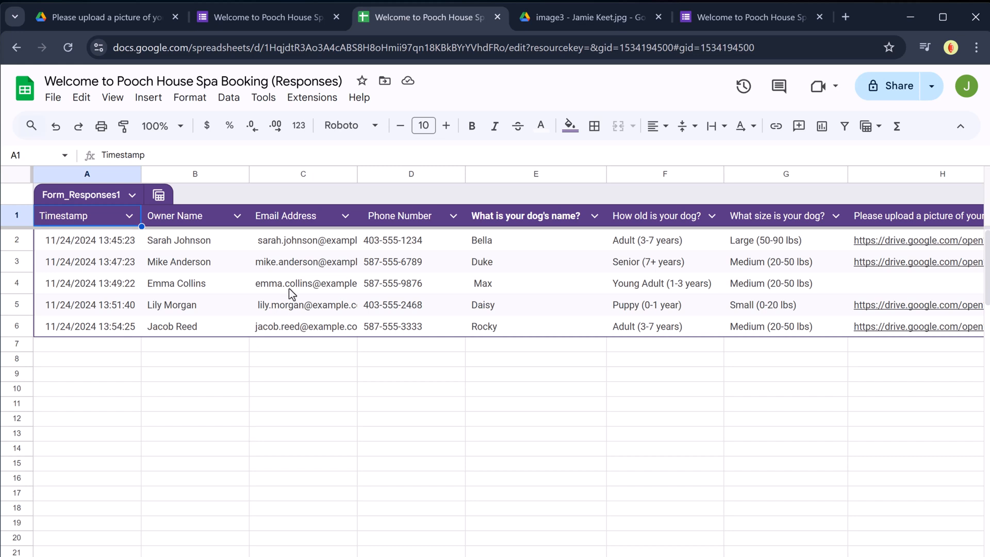
{"action": "left_click", "coordinate": [289, 20]}
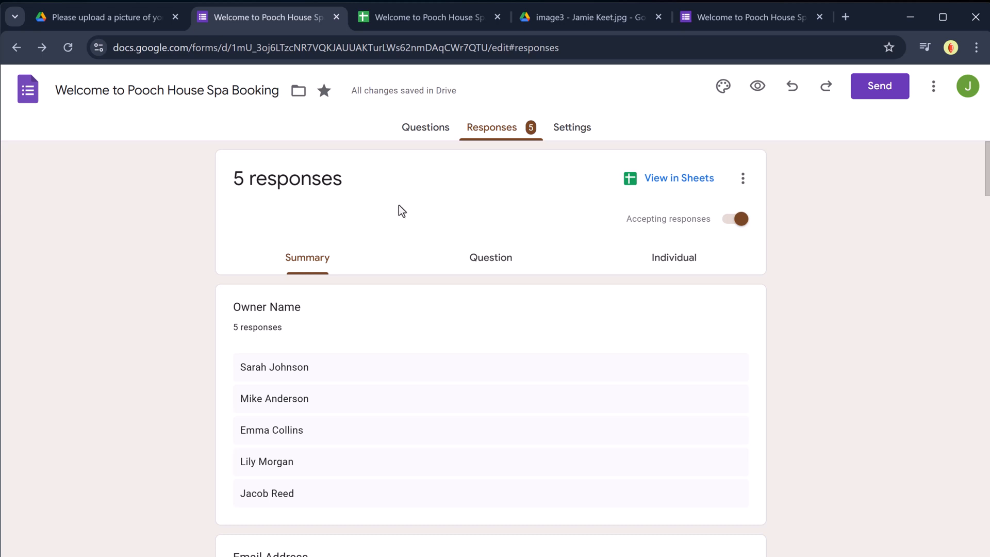
{"action": "left_click", "coordinate": [428, 18]}
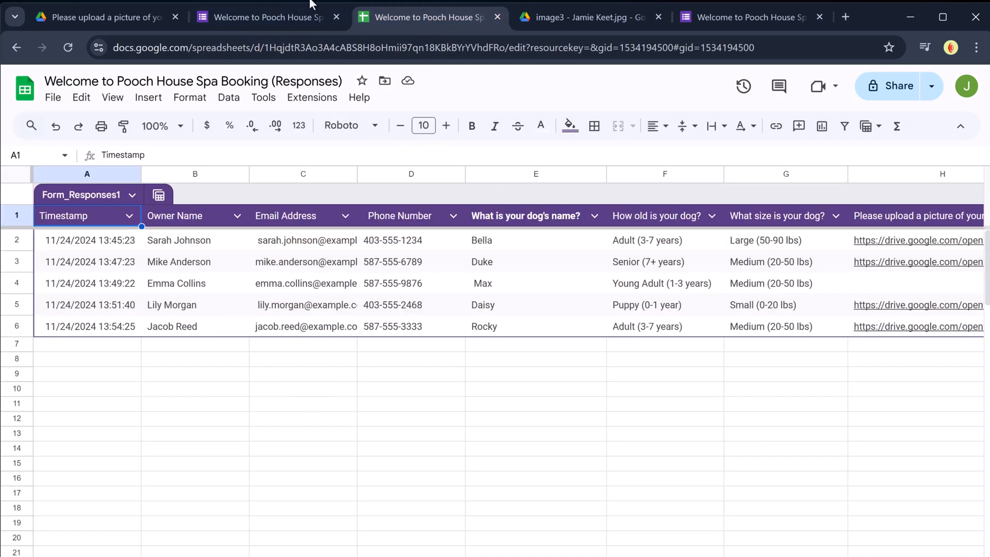
{"action": "left_click", "coordinate": [325, 18]}
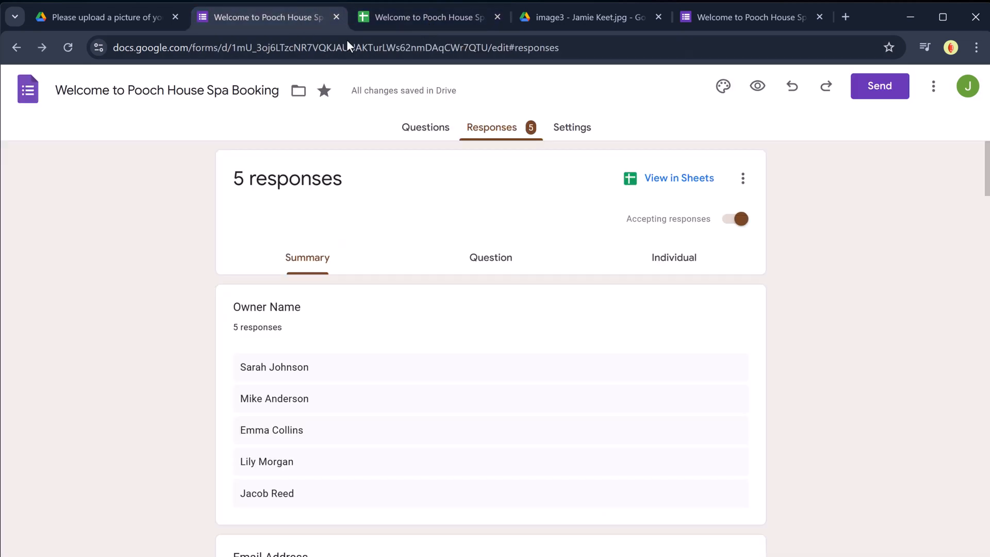
{"action": "left_click", "coordinate": [745, 188]}
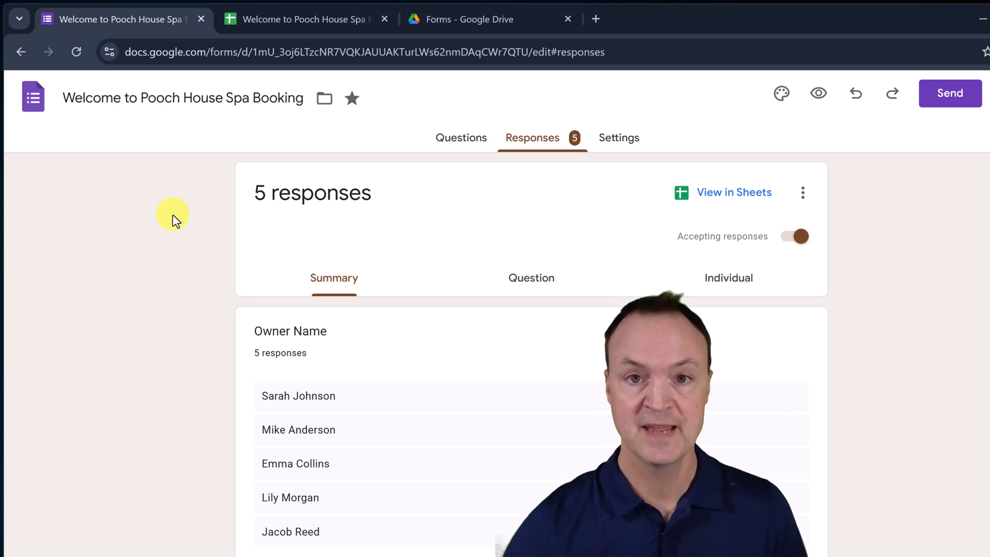
Go to the Google Forms home page and open the full template gallery.
{"action": "left_click", "coordinate": [33, 108]}
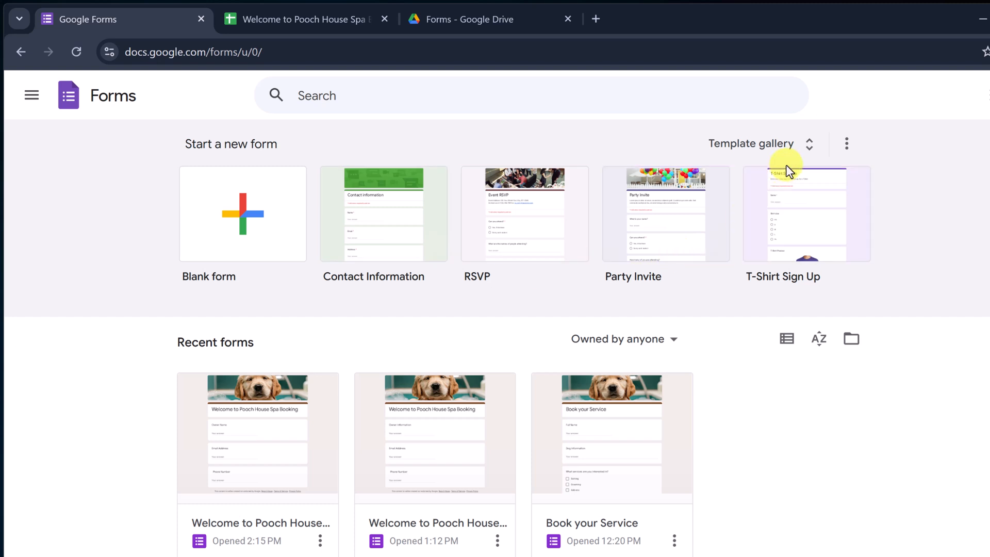
{"action": "left_click", "coordinate": [808, 147]}
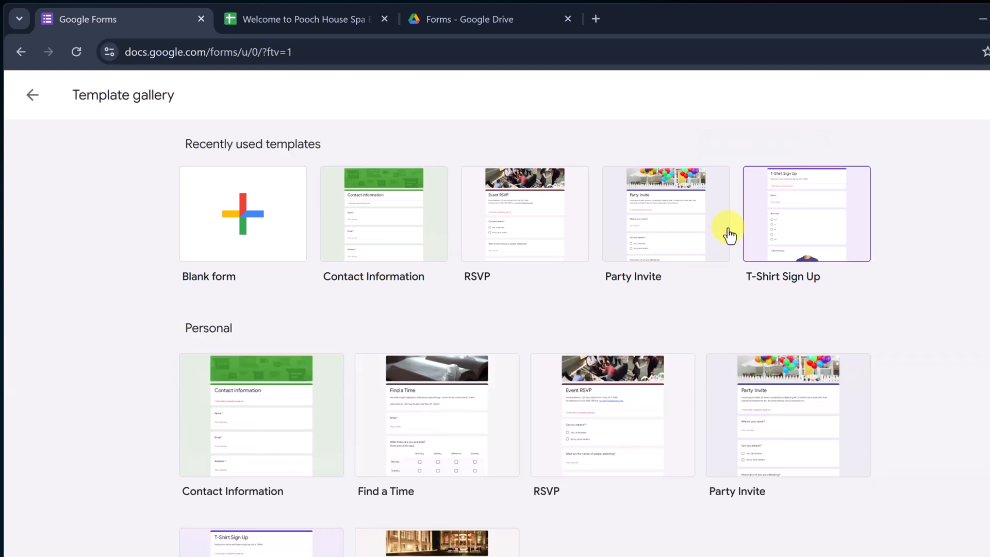
Look through the template gallery's Personal, Work and Education sections to review the available form templates.
{"action": "scroll", "coordinate": [632, 382], "scroll_direction": "down", "scroll_amount": 1}
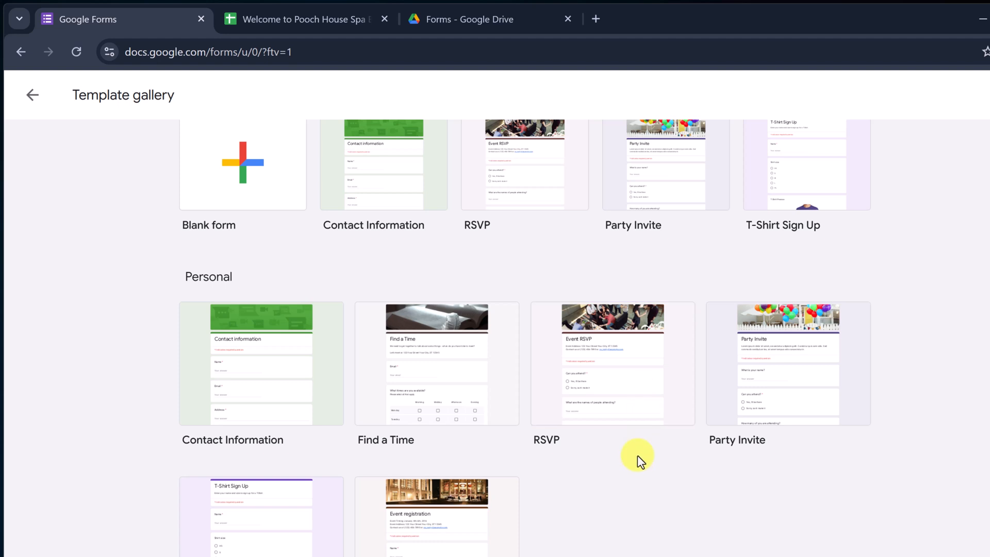
{"action": "scroll", "coordinate": [627, 496], "scroll_direction": "down", "scroll_amount": 2}
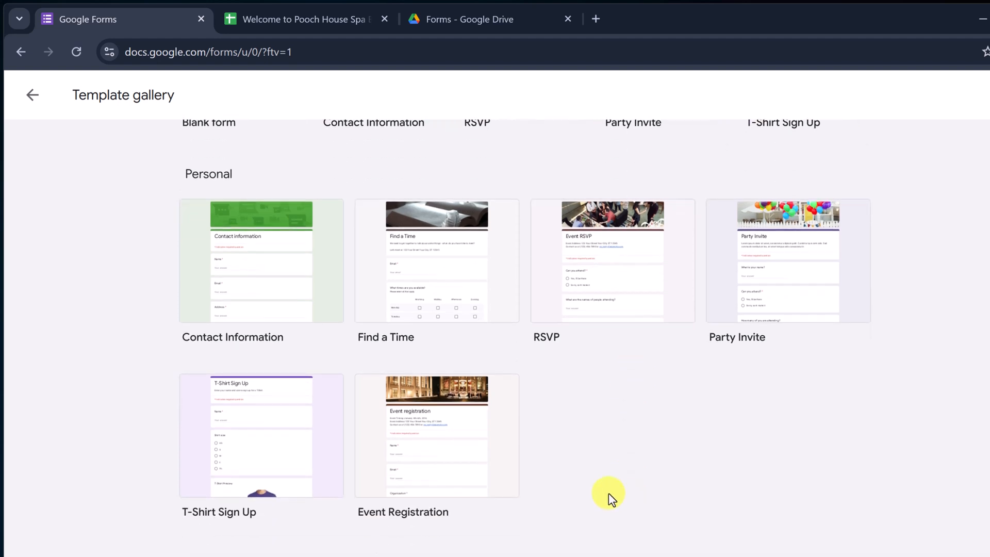
{"action": "scroll", "coordinate": [609, 495], "scroll_direction": "up", "scroll_amount": 2}
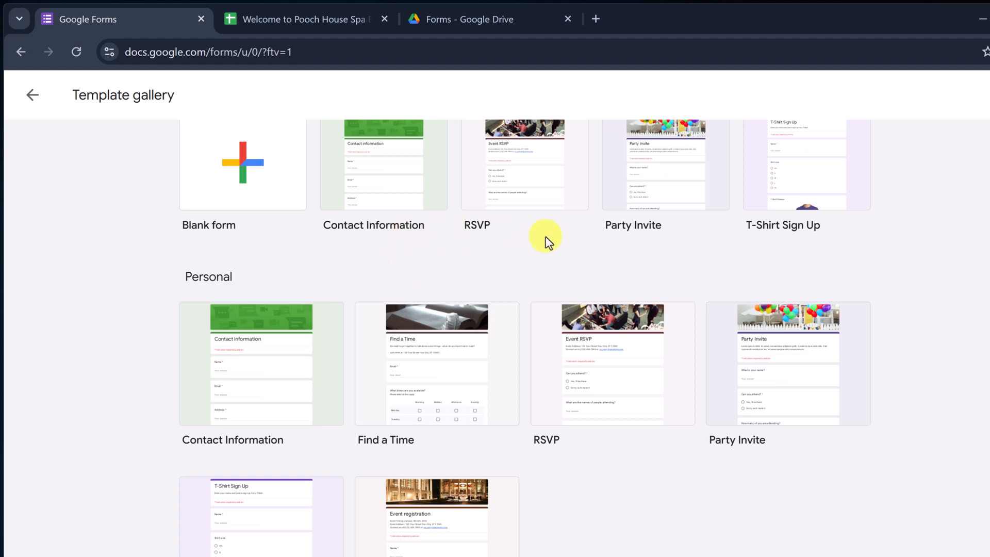
{"action": "scroll", "coordinate": [587, 362], "scroll_direction": "down", "scroll_amount": 9}
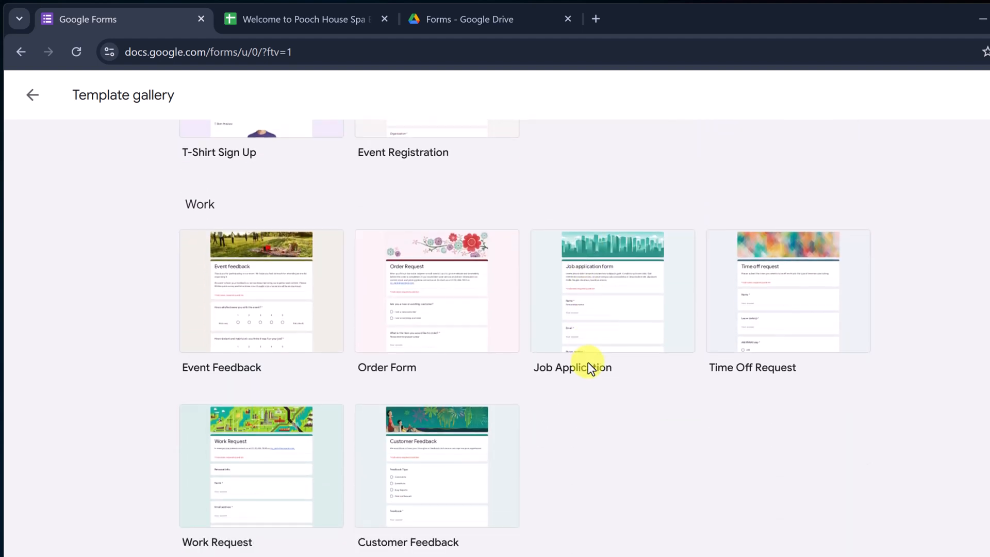
{"action": "scroll", "coordinate": [587, 362], "scroll_direction": "down", "scroll_amount": 1}
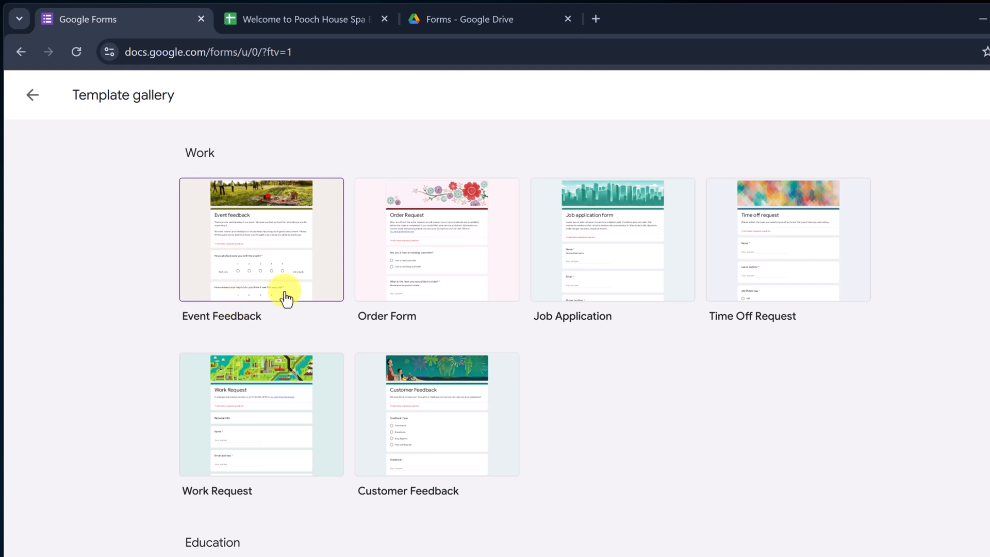
{"action": "scroll", "coordinate": [630, 304], "scroll_direction": "down", "scroll_amount": 3}
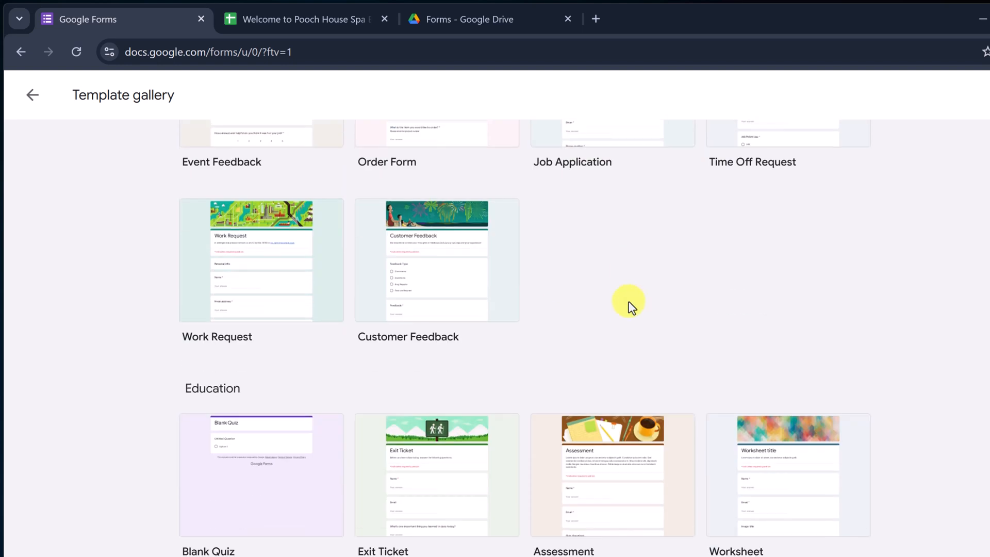
{"action": "scroll", "coordinate": [630, 304], "scroll_direction": "down", "scroll_amount": 2}
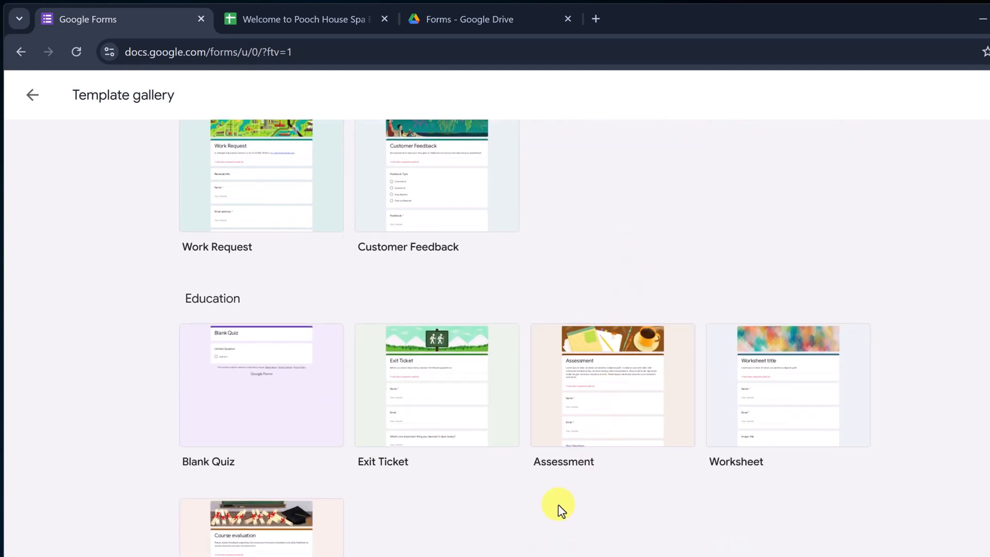